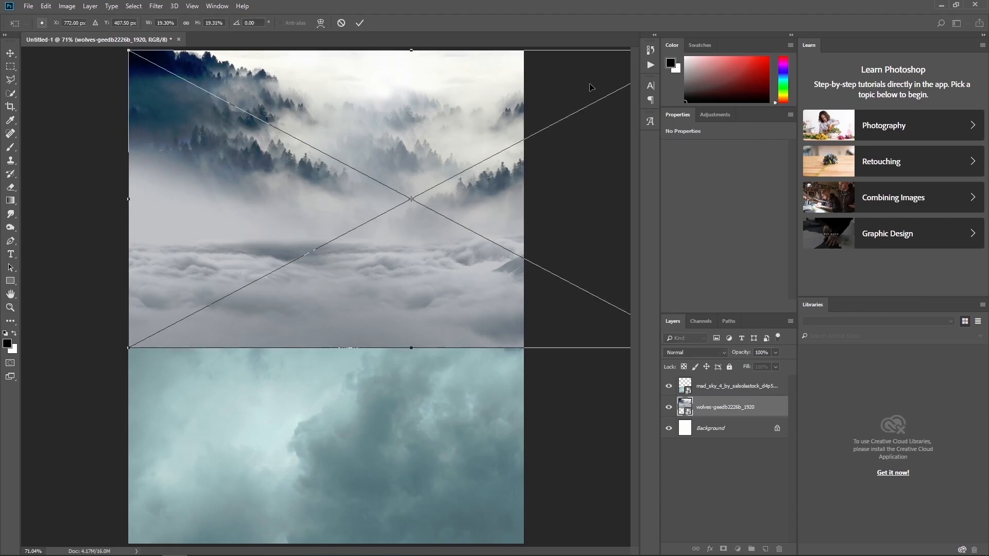
Enlarge the placed wolves image slightly, position its foggy forest over the upper canvas, and commit the transform.
left_click_drag(128, 49, 118, 16)
left_click_drag(276, 174, 298, 187)
left_click_drag(130, 371, 119, 380)
left_click_drag(270, 301, 282, 306)
left_click_drag(331, 191, 331, 194)
left_click(359, 22)
Commit the placed silhouette image at its default size and move its layer to the top of the stack.
key("z")
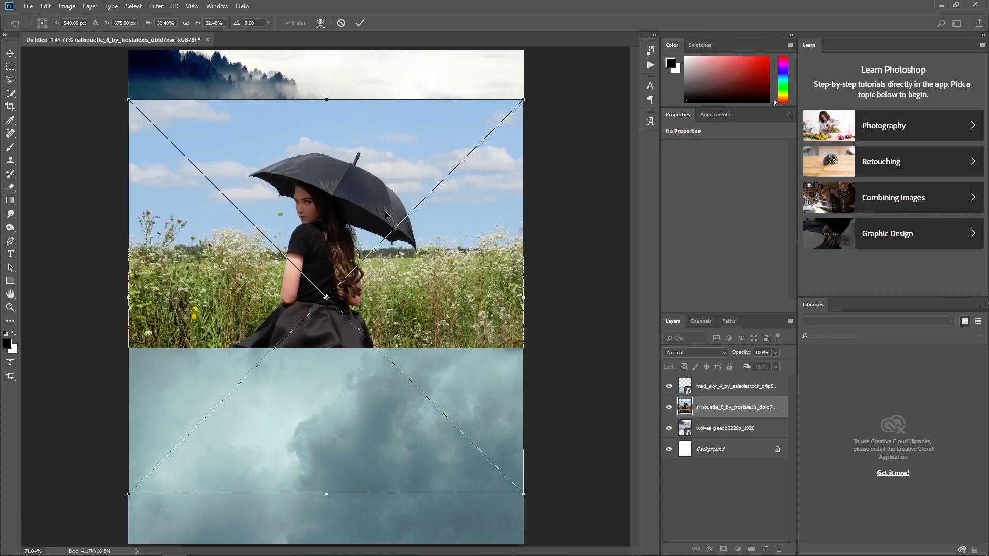
left_click(359, 22)
left_click_drag(711, 406, 708, 384)
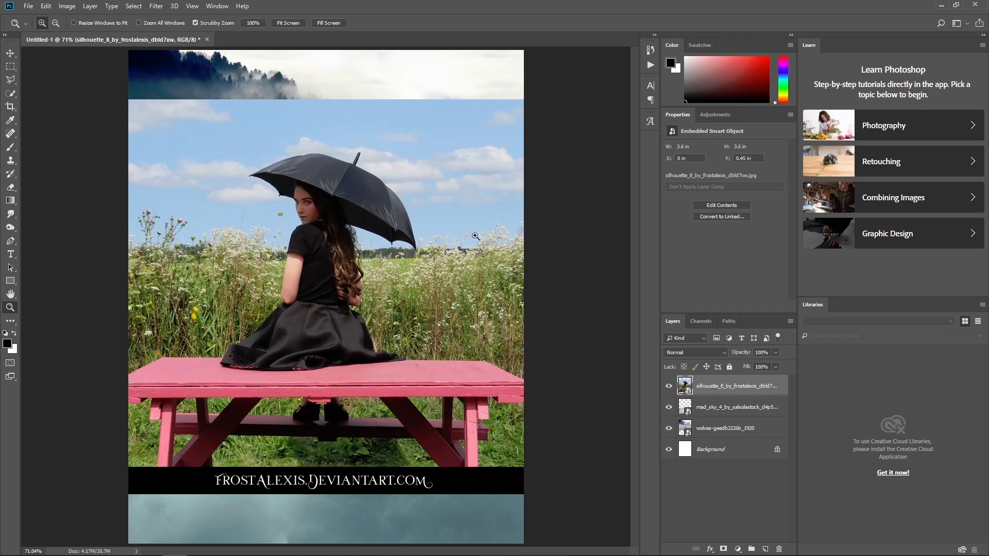
Select the woman with the umbrella using Select Subject, and mask the silhouette layer with that selection.
left_click(133, 7)
left_click(141, 127)
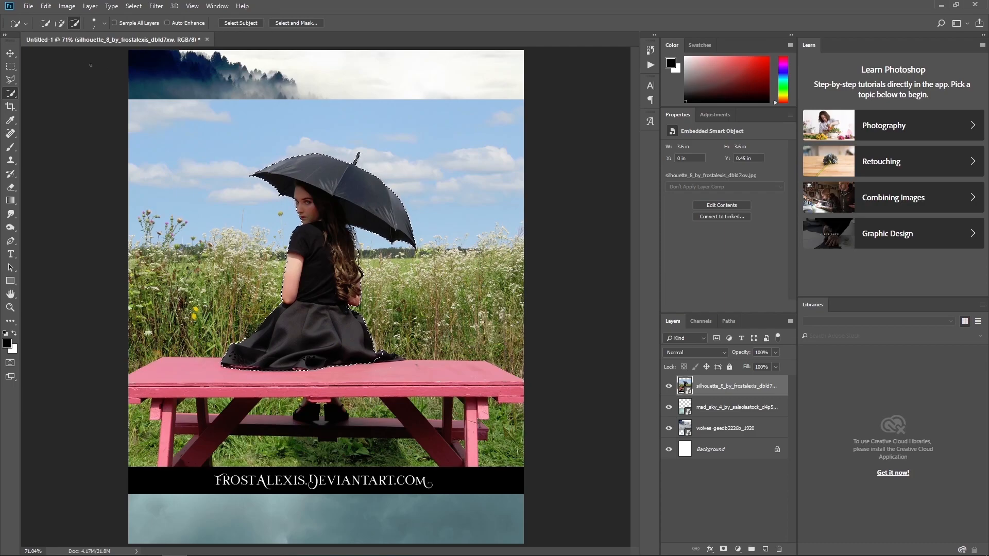
left_click(60, 23)
left_click(723, 549)
Refine the silhouette mask in Select and Mask along the skirt's hem and the umbrella's underside, outputting to the layer mask.
left_click(747, 236)
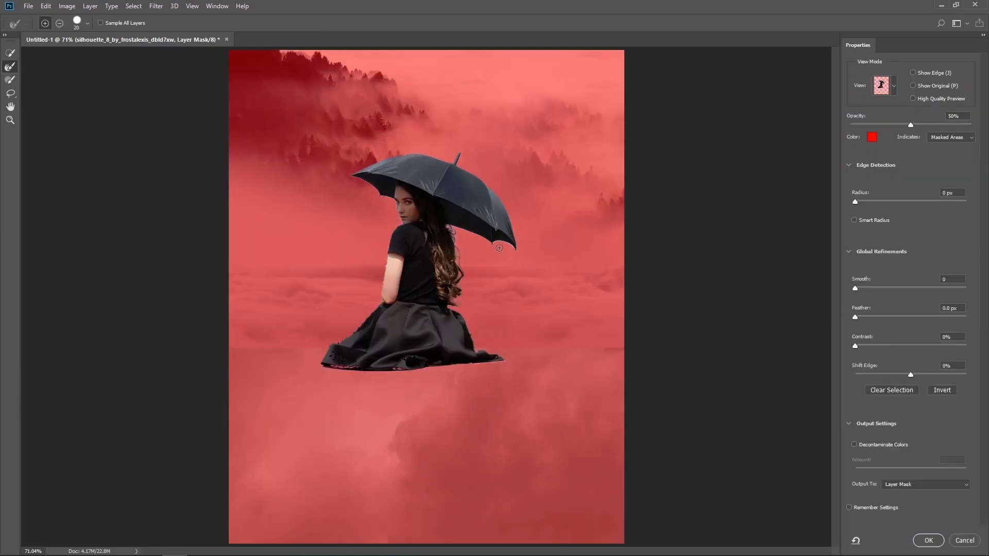
left_click_drag(484, 354, 503, 364)
left_click_drag(388, 198, 373, 189)
left_click(928, 539)
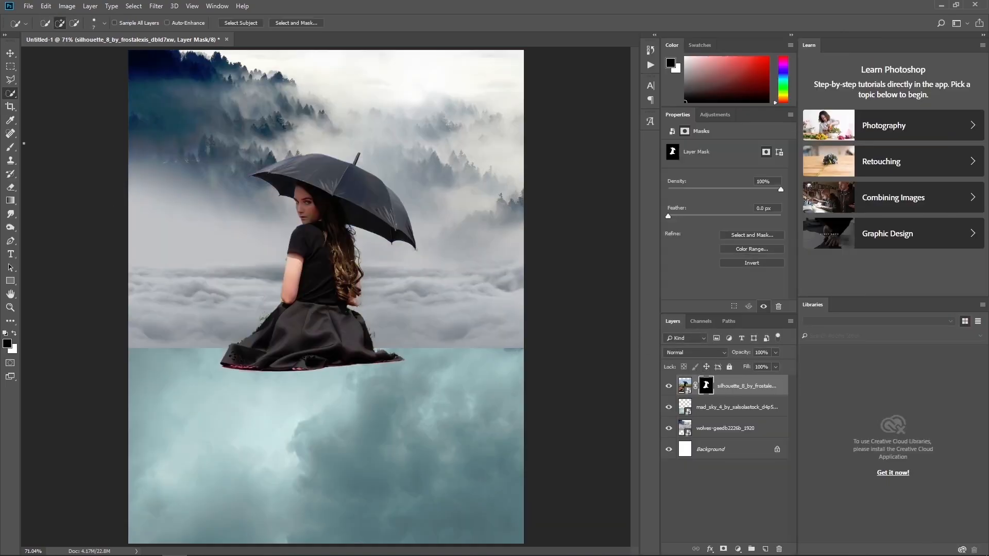
Clean up the silhouette mask with a 20 px brush along the hair, the skirt's sides and its lower hem.
key("b")
mouse_move(363, 303)
left_mouse_down()
mouse_move(357, 249)
mouse_move(355, 273)
mouse_move(361, 260)
left_mouse_up()
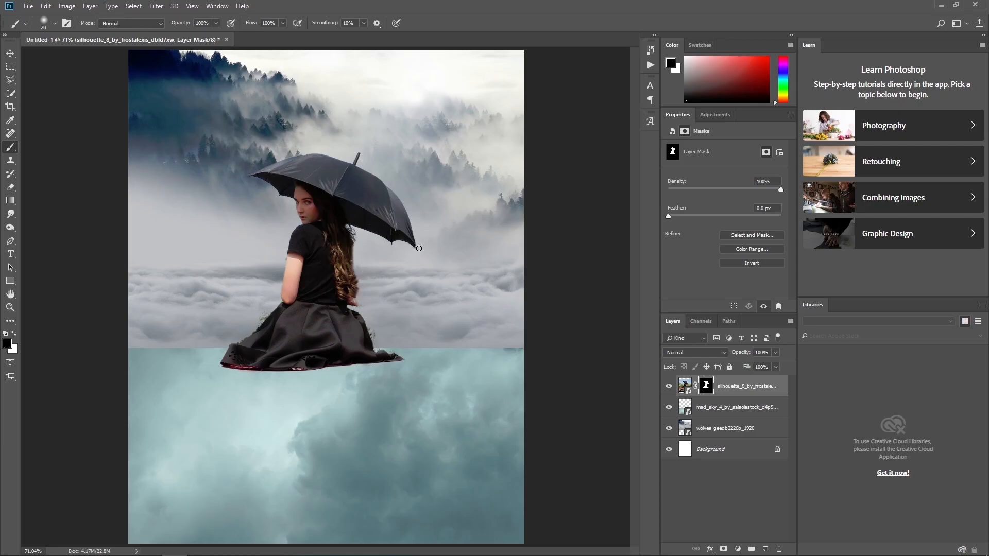
left_click_drag(371, 320, 374, 340)
key("x")
left_click_drag(273, 319, 257, 336)
key("x")
left_click_drag(222, 370, 315, 374)
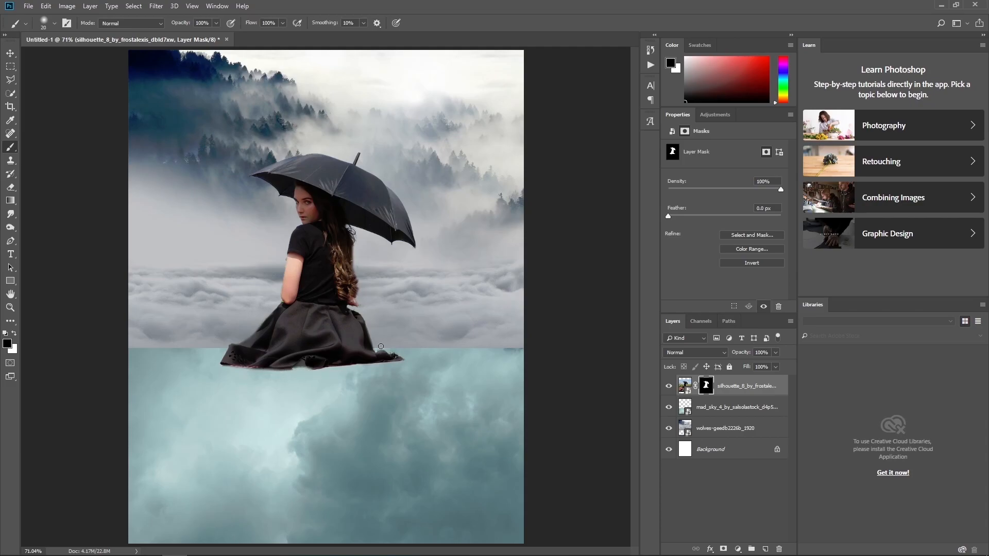
mouse_move(395, 355)
left_mouse_down()
mouse_move(403, 365)
mouse_move(392, 353)
left_mouse_up()
Place the floating island image beneath the silhouette layer and mask out its credit text with a 100 px brush.
left_click_drag(0, 281, 166, 283)
key("Return")
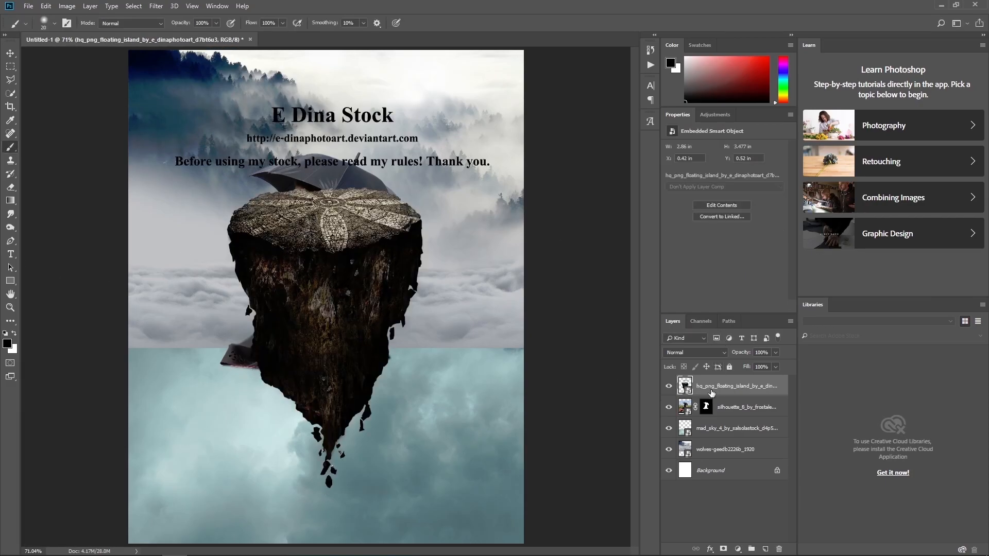
left_click(723, 549)
key("b")
mouse_move(281, 114)
left_mouse_down()
mouse_move(409, 108)
mouse_move(469, 155)
mouse_move(167, 164)
left_mouse_up()
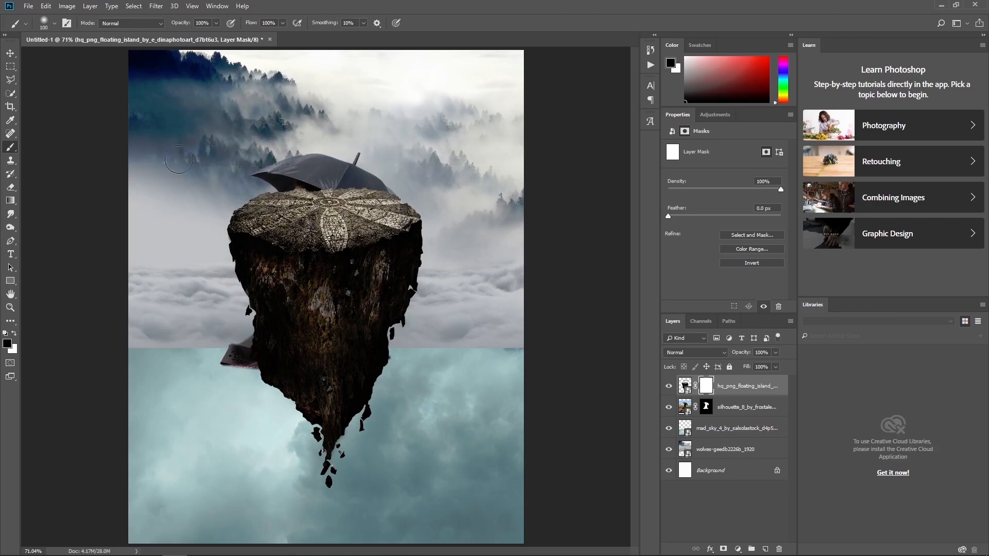
left_click_drag(690, 387, 687, 417)
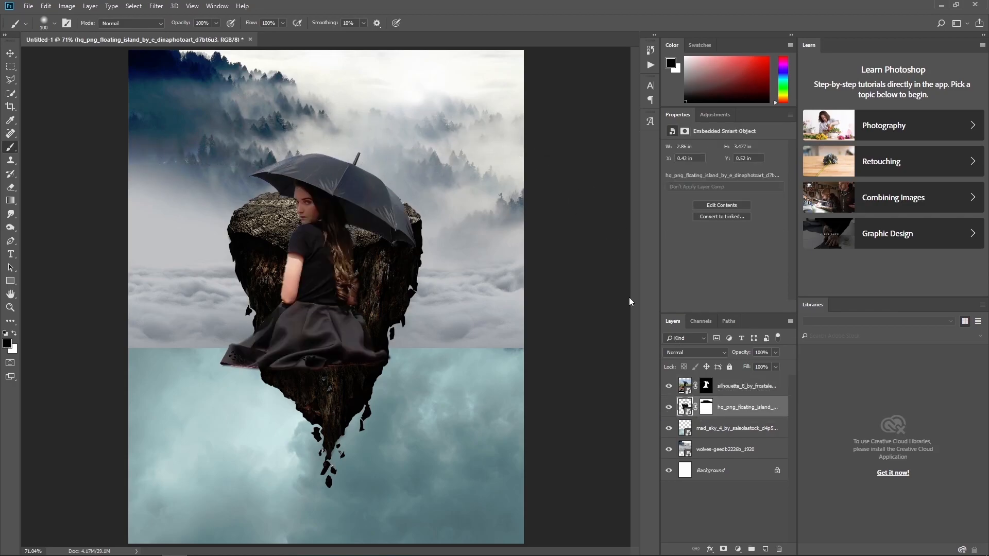
Hide the floating island and scale the silhouette layer down to about 2.86 in wide, positioning the woman higher on the canvas.
left_click(669, 407)
left_click(688, 390)
key("ctrl+t")
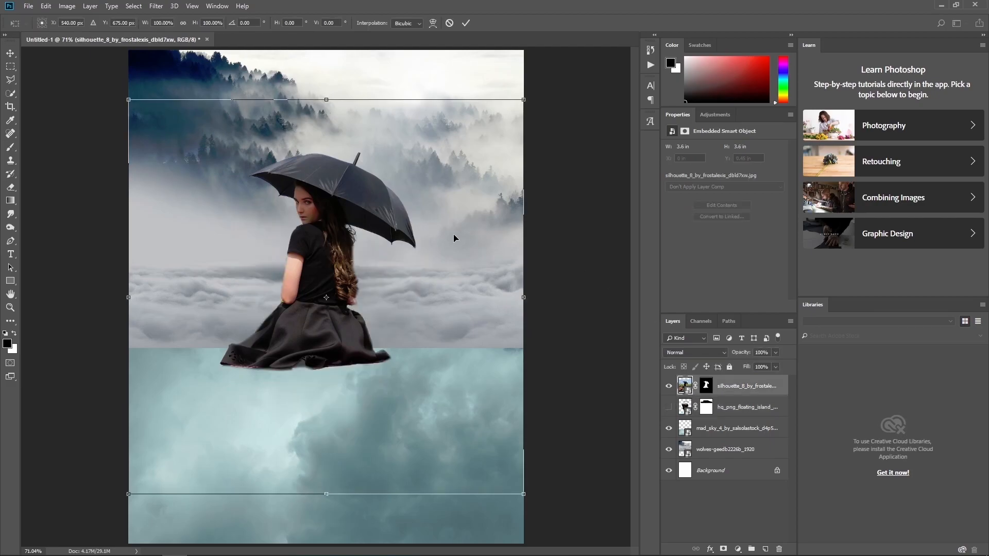
left_click_drag(453, 236, 456, 220)
left_click_drag(529, 83, 485, 116)
left_click_drag(431, 248, 440, 217)
left_click_drag(495, 90, 499, 86)
left_click_drag(467, 144, 469, 146)
left_click_drag(499, 86, 495, 91)
left_click_drag(457, 142, 457, 141)
key("Return")
Show the floating island again and scale it to about 2.02 by 2.46 in, positioned directly under the woman's skirt.
left_click(669, 406)
key("ctrl+t")
key("Escape")
left_click(683, 409)
key("ctrl+t")
left_click_drag(525, 100, 475, 151)
left_click_drag(425, 229, 418, 291)
left_click_drag(471, 221, 465, 217)
left_click_drag(429, 273, 431, 263)
left_click(465, 22)
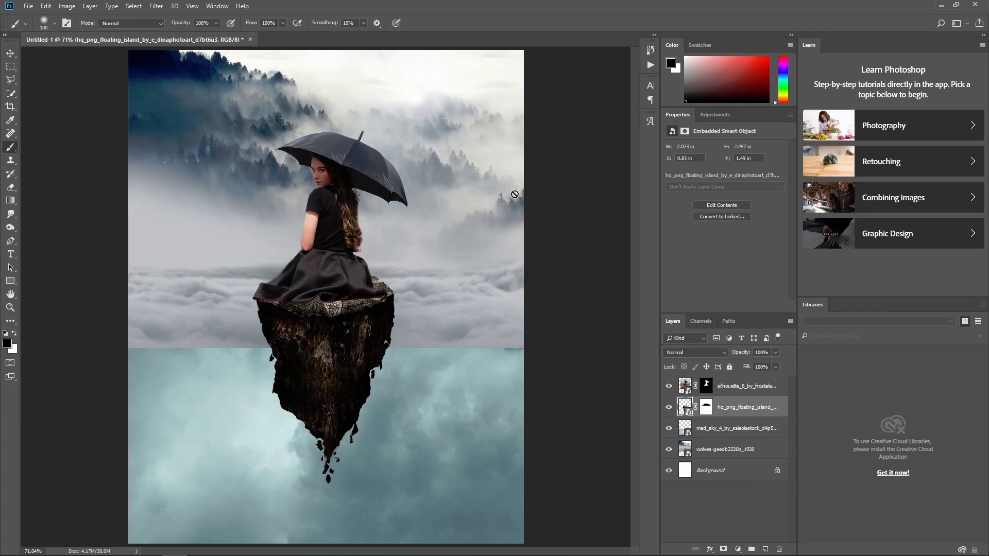
Rename the four image layers, from lowest to highest, as background, sky fog, island and model.
double_click(712, 449)
type("background")
double_click(705, 428)
type("sk")
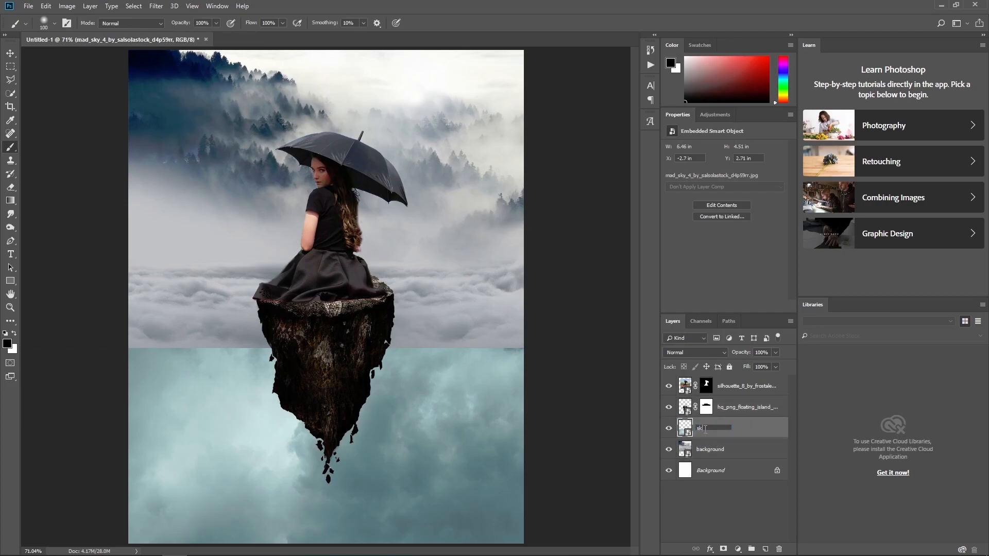
type("y fog")
key("Return")
double_click(750, 408)
type("island")
key("Return")
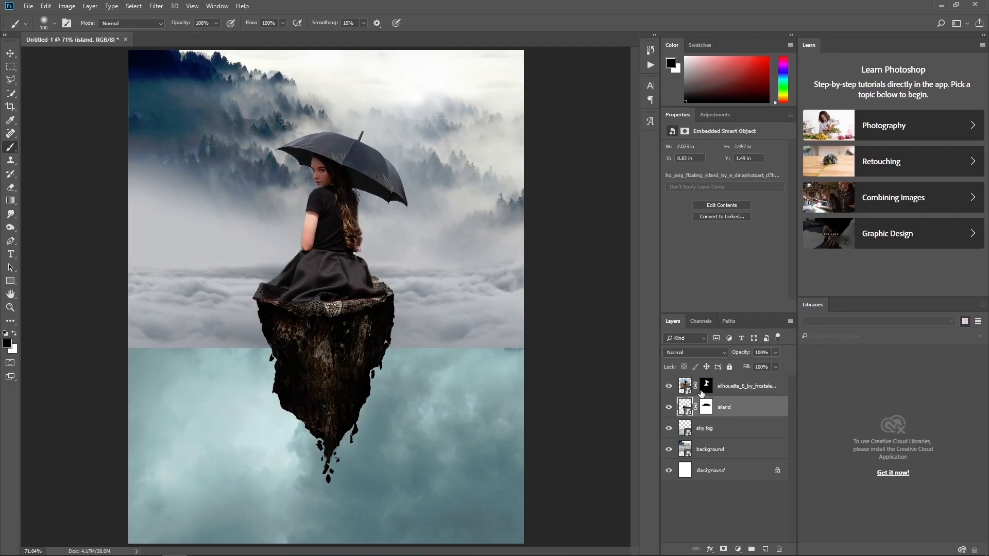
double_click(728, 387)
type("model")
key("Return")
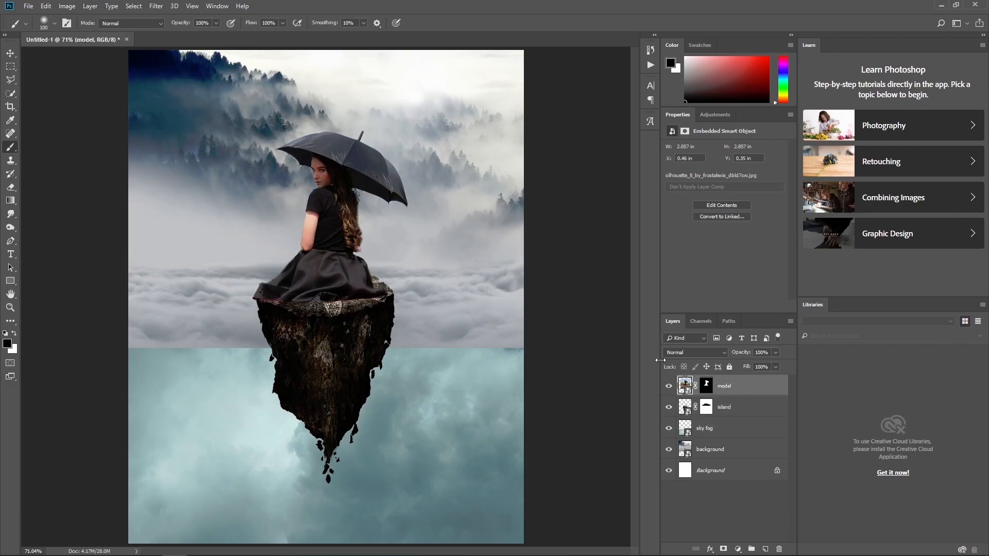
Add a mask to the sky fog layer and soften its hard upper edge with a 175 px brush.
left_click(669, 428)
left_click(669, 428)
left_click(706, 428)
left_click(723, 549)
key("bracketright")
key("bracketright")
key("bracketright")
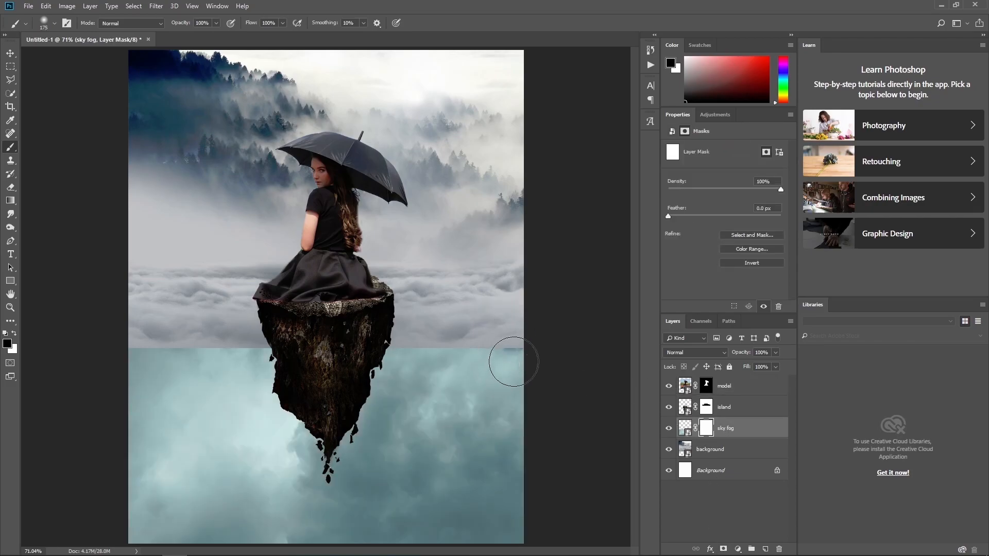
left_click_drag(512, 342, 132, 349)
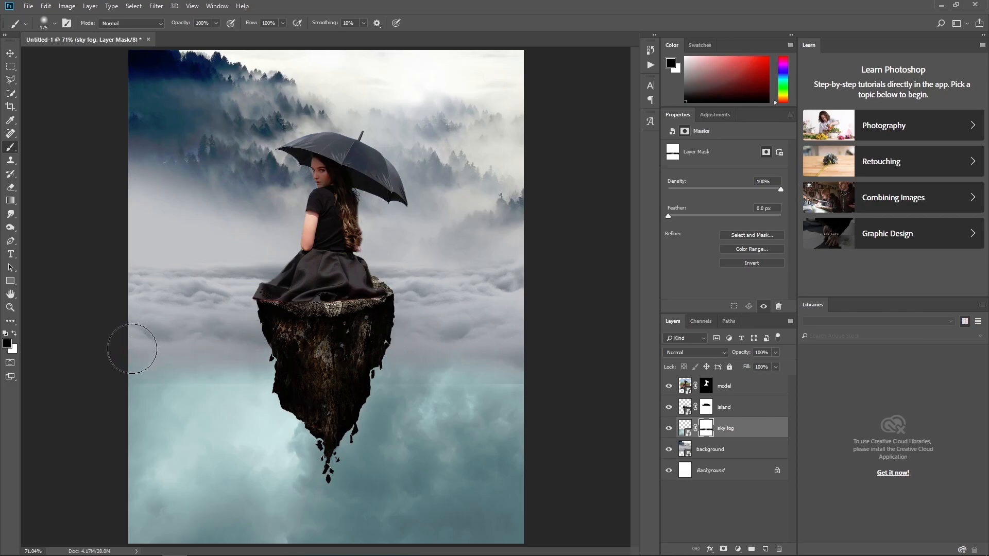
key("x")
left_click_drag(483, 399, 186, 402)
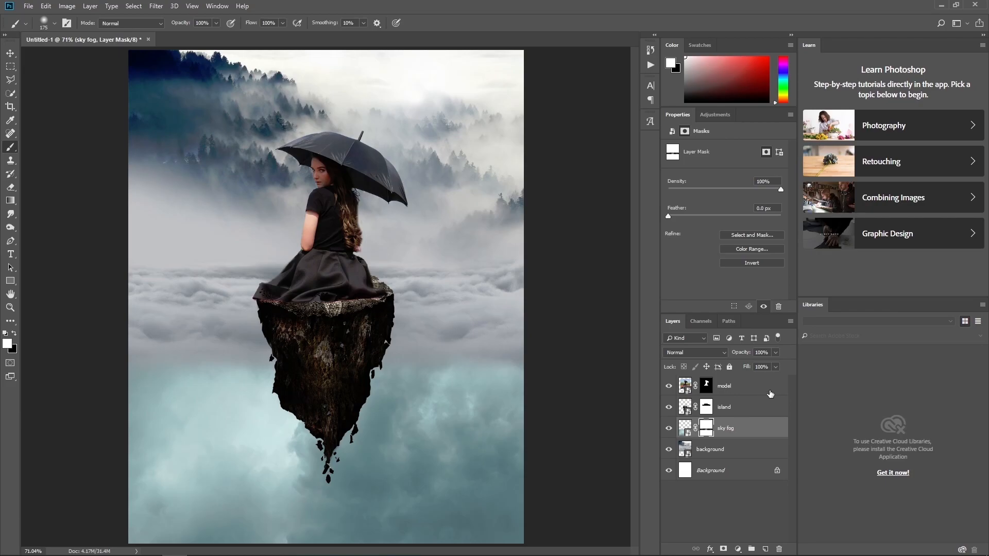
Place the smoke image above the model layer in Screen mode, positioned over the island's lower part.
left_click(685, 387)
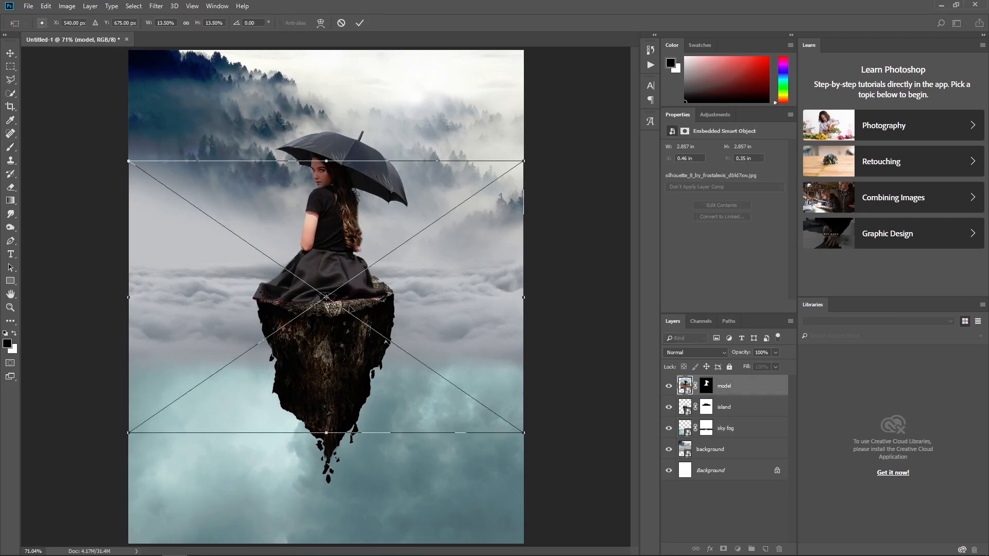
left_click(695, 352)
left_click(675, 187)
mouse_move(468, 214)
left_mouse_down()
mouse_move(411, 380)
mouse_move(466, 348)
mouse_move(489, 353)
mouse_move(474, 362)
left_mouse_up()
key("Return")
key("b")
key("ctrl+t")
left_click(360, 22)
Rename the new smoke image's layer to smoke and mask out its hard upper edge with a 175 px brush.
double_click(734, 386)
type("smoke")
key("Return")
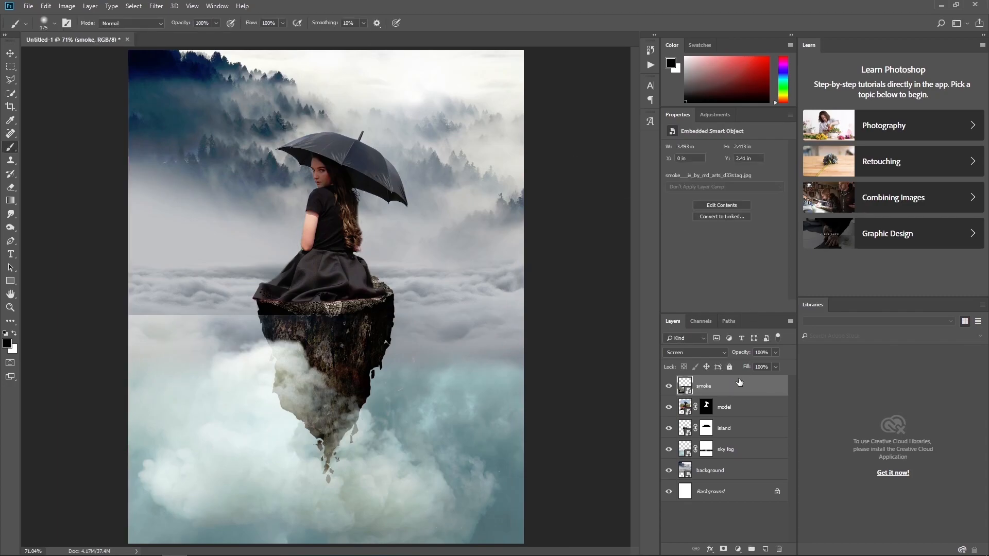
left_click(723, 549)
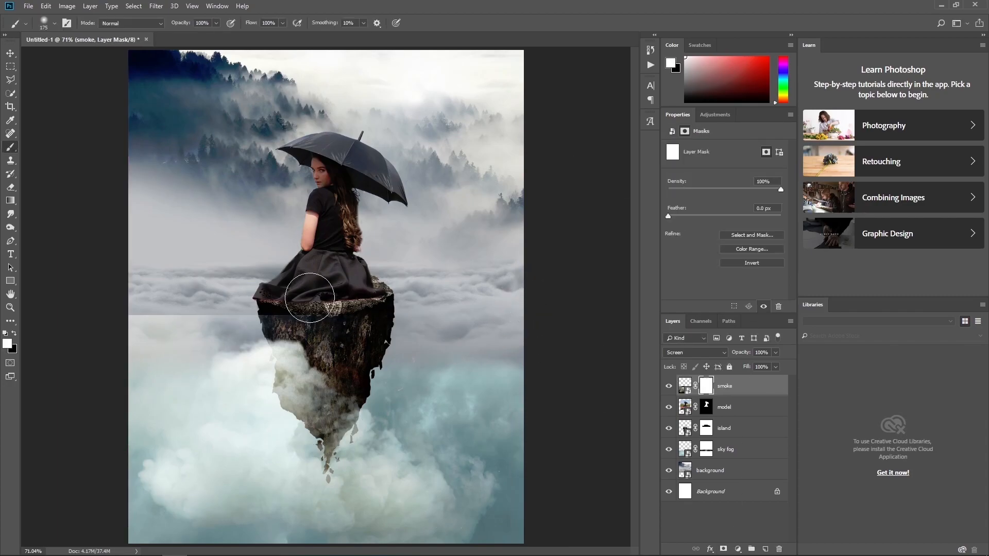
left_click_drag(460, 304, 110, 297)
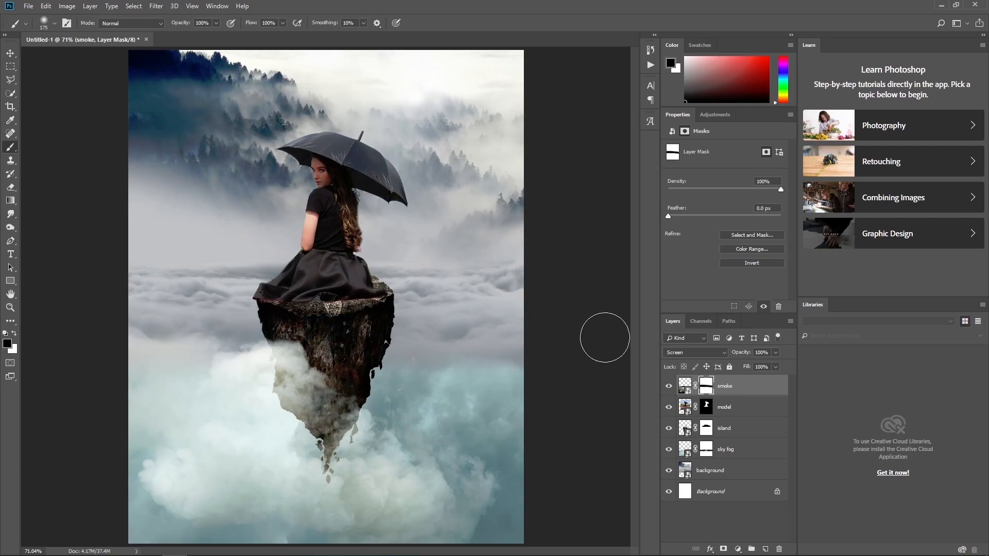
Place the long brown hair image, then flip, scale and rotate it to sit over the woman's head and back.
left_click_drag(0, 268, 334, 178)
right_click(348, 179)
left_click(360, 297)
left_click_drag(446, 50, 306, 199)
left_click_drag(347, 289, 359, 210)
left_click_drag(421, 243, 426, 216)
left_click_drag(349, 206, 354, 199)
Warp the hair image to follow the woman's head and back, and commit the transform.
right_click(349, 178)
left_click(378, 248)
left_click_drag(329, 154, 324, 152)
left_click_drag(363, 212, 365, 214)
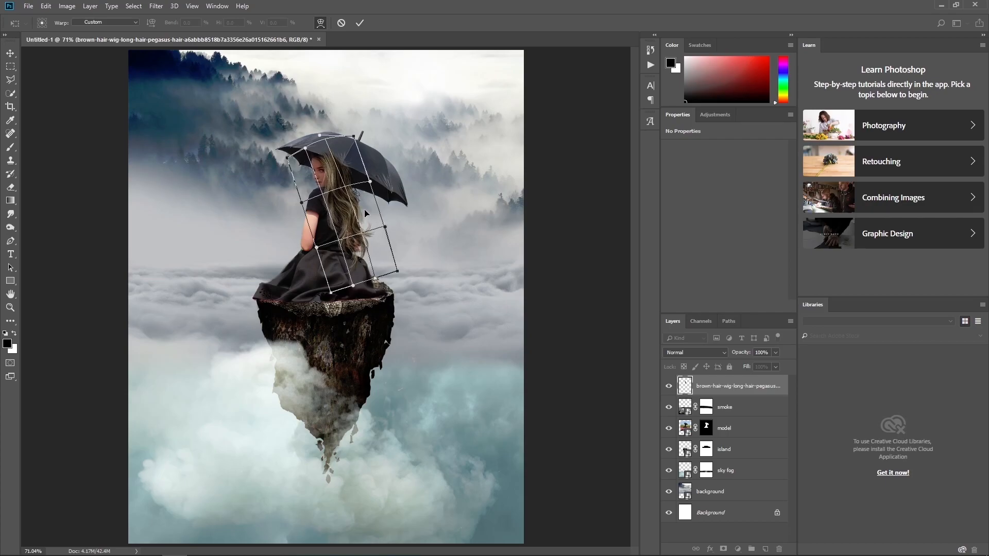
left_click_drag(329, 168, 274, 162)
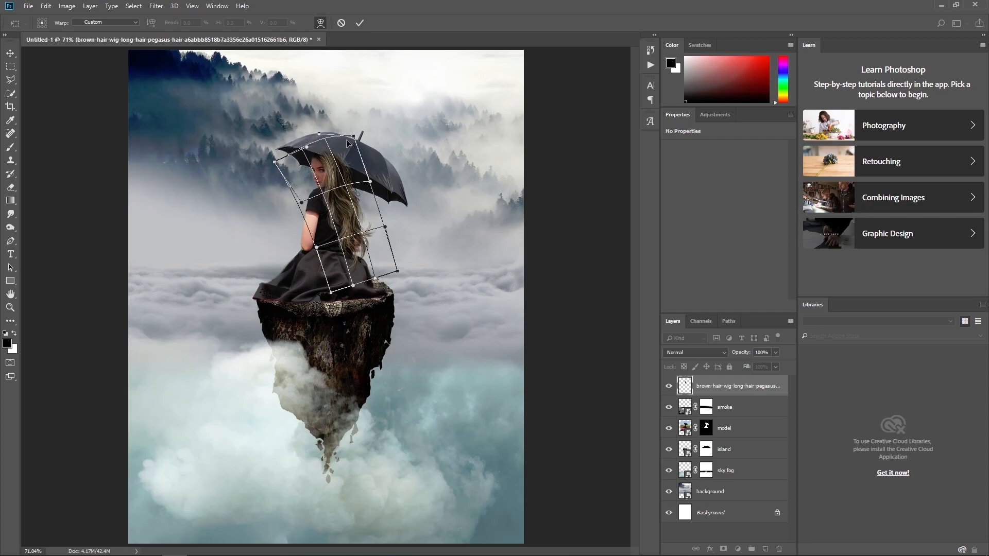
left_click_drag(354, 137, 346, 136)
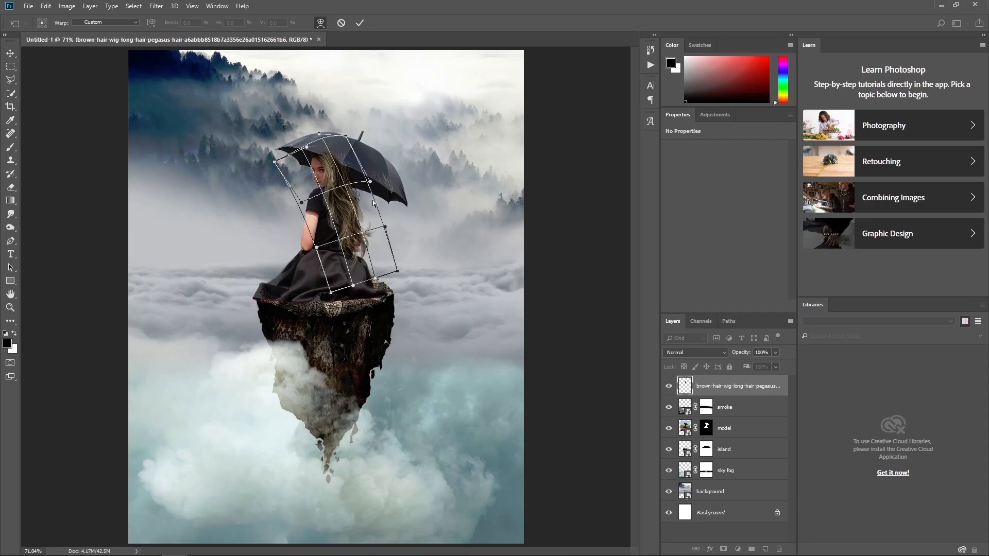
left_click(360, 23)
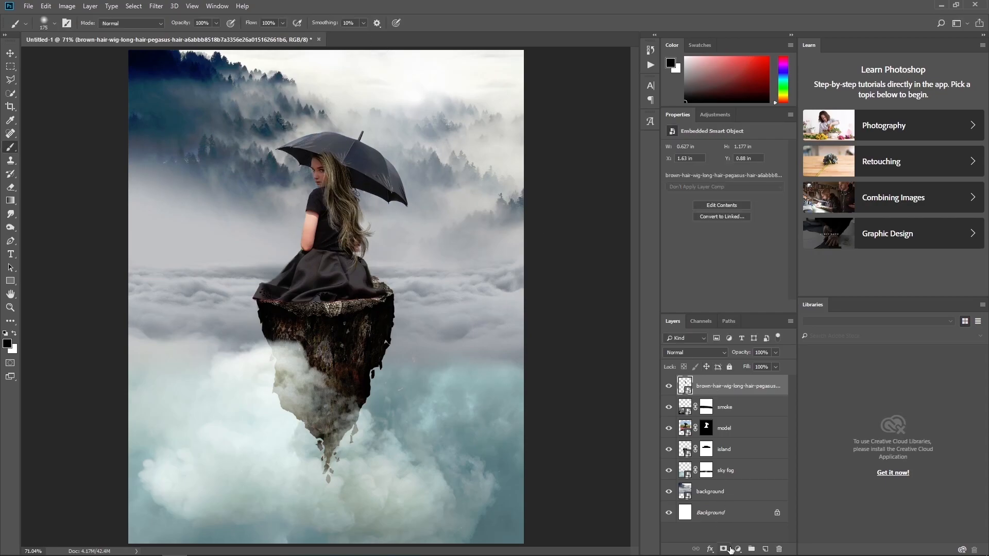
Add a mask to the hair layer and hide the strands overlapping the umbrella with a 20 px brush.
left_click(729, 549)
key("bracketleft")
key("bracketleft")
key("bracketleft")
key("bracketleft")
key("bracketleft")
key("bracketleft")
key("bracketleft")
key("bracketleft")
key("bracketleft")
key("bracketleft")
key("bracketleft")
key("bracketleft")
key("bracketleft")
key("bracketleft")
key("bracketleft")
key("bracketleft")
key("bracketleft")
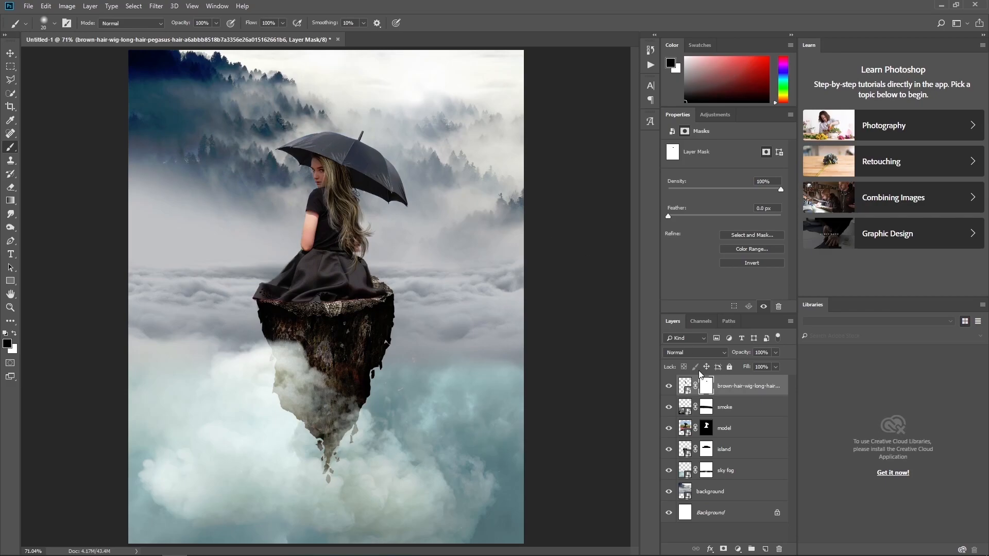
Paint on the model layer's mask to remove the original hair and leftover edges around the new hair.
left_click(706, 428)
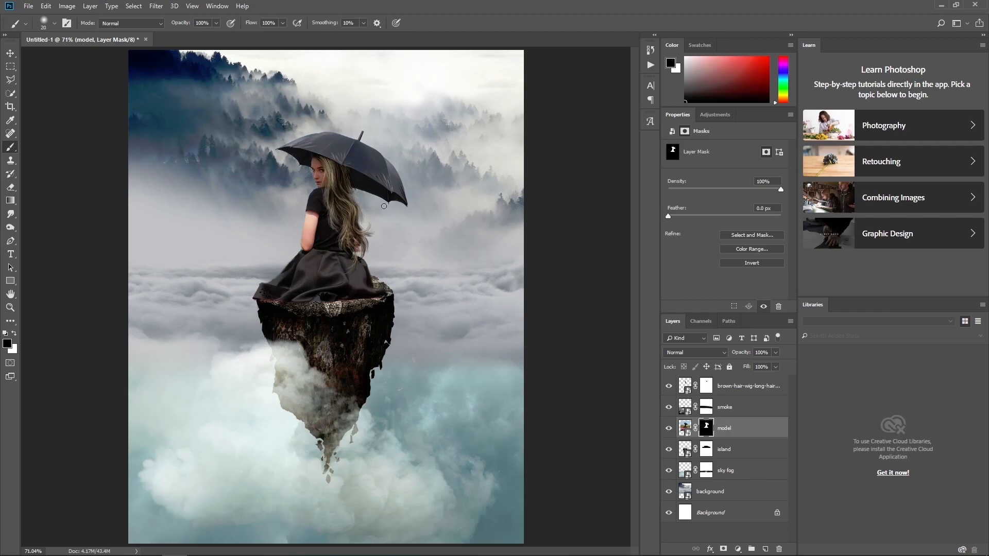
key("x")
key("x")
left_click_drag(358, 242, 355, 238)
key("x")
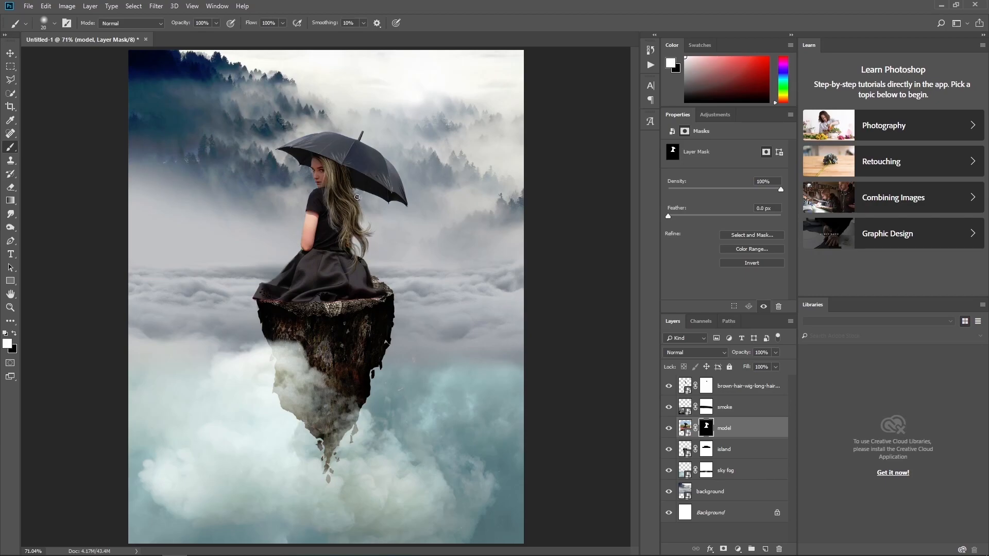
key("x")
key("x")
key("x")
key("x")
Rename the long brown hair layer to hair.
double_click(734, 386)
type("hair")
key("Return")
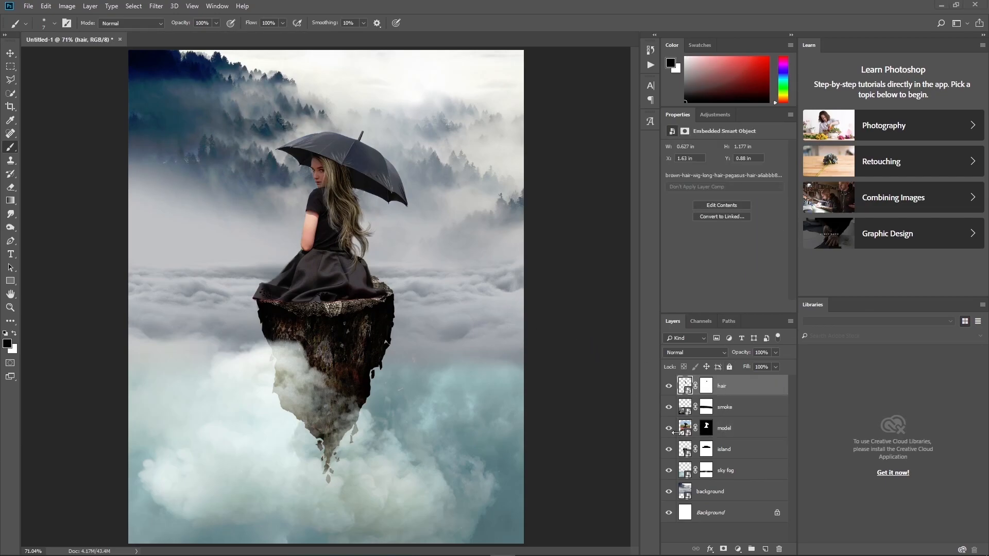
Add a black Solid Color fill layer above sky fog, set to Multiply with 41% fill.
left_click(739, 470)
left_click(737, 549)
left_click(771, 367)
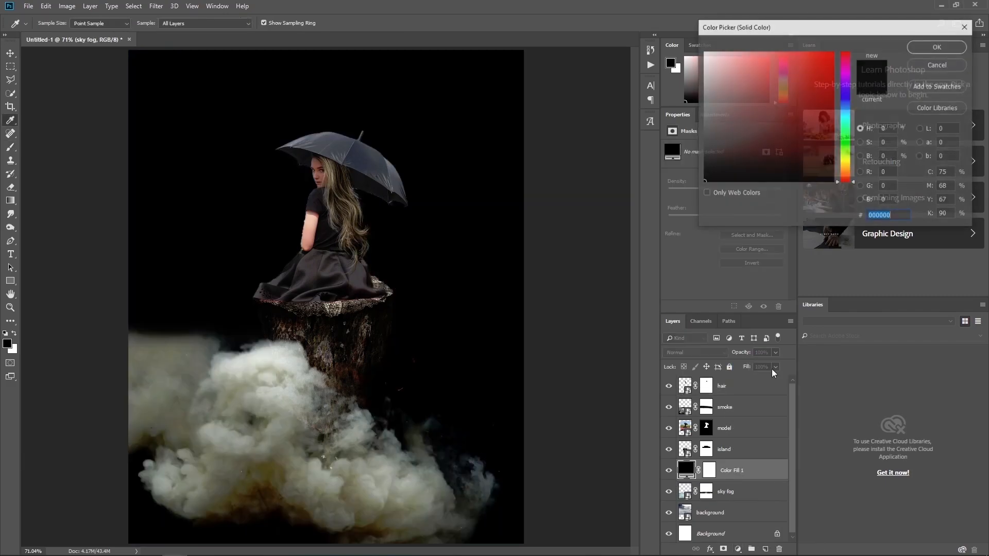
key("Return")
left_click(695, 352)
left_click(723, 231)
type("41")
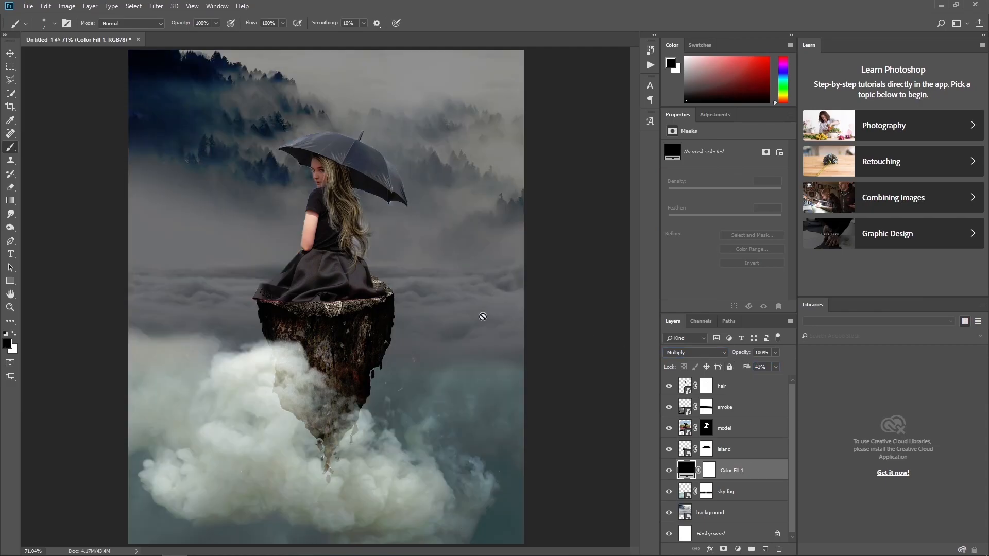
Paint black on the Color Fill 1 mask with a large soft brush to clear the darkening around the woman and the island top.
left_click(710, 468)
key("bracketright")
key("bracketright")
key("bracketright")
key("bracketright")
key("bracketright")
key("bracketright")
key("bracketright")
key("bracketright")
key("bracketright")
key("bracketright")
key("bracketright")
key("bracketright")
key("bracketright")
key("bracketright")
key("bracketright")
key("bracketright")
key("bracketright")
key("bracketright")
key("bracketright")
key("bracketright")
key("x")
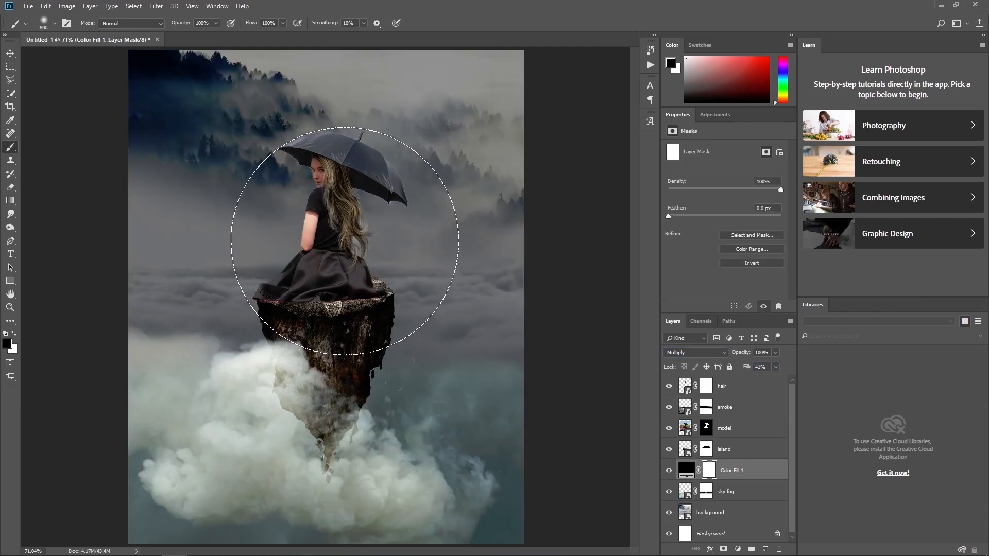
key("bracketright")
left_click(328, 224)
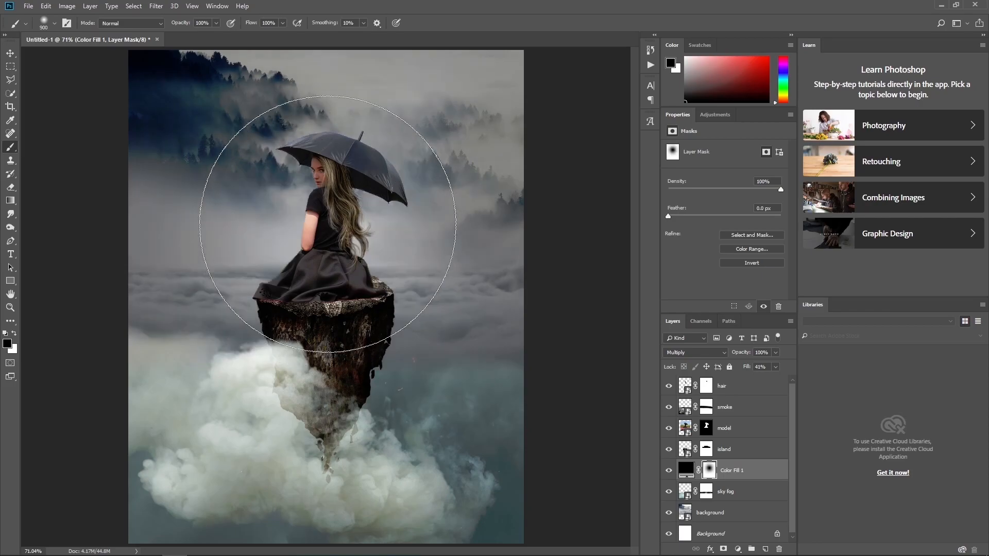
left_click(328, 222)
left_click(339, 298)
key("bracketleft")
left_click(331, 178)
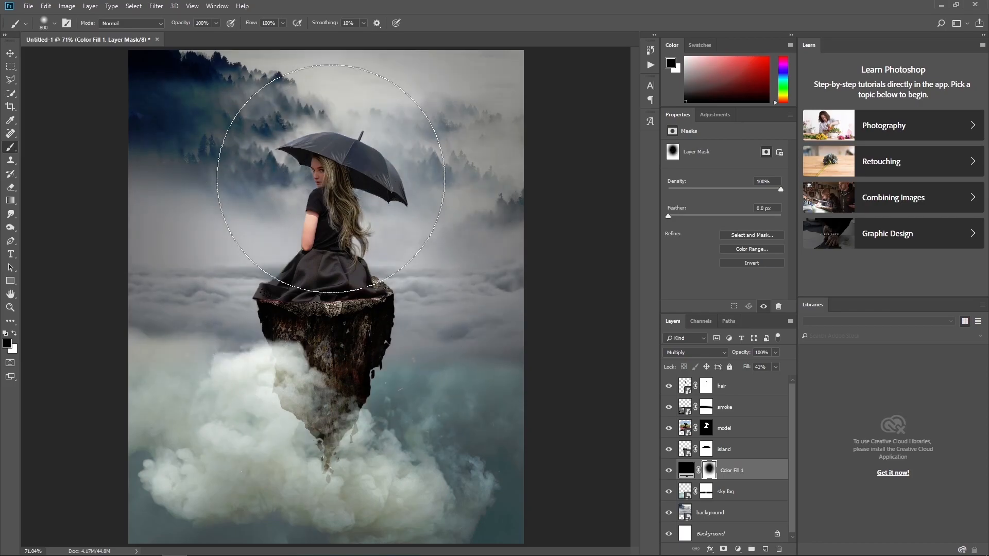
key("bracketright")
key("bracketright")
key("bracketleft")
key("bracketleft")
key("bracketleft")
key("bracketleft")
key("bracketleft")
key("bracketleft")
key("bracketleft")
key("bracketleft")
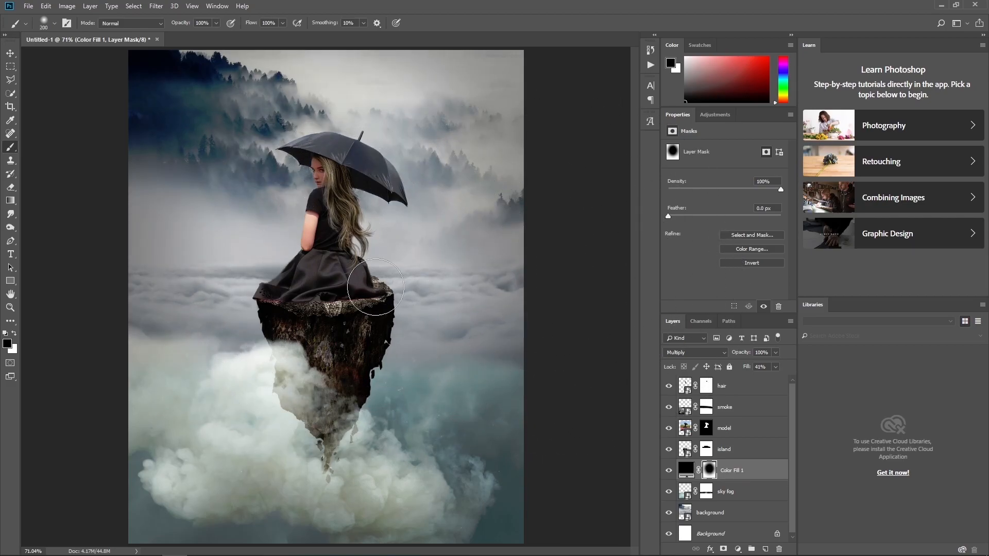
Add a Hue/Saturation adjustment clipped to the island layer with saturation set to -84.
left_click(686, 450)
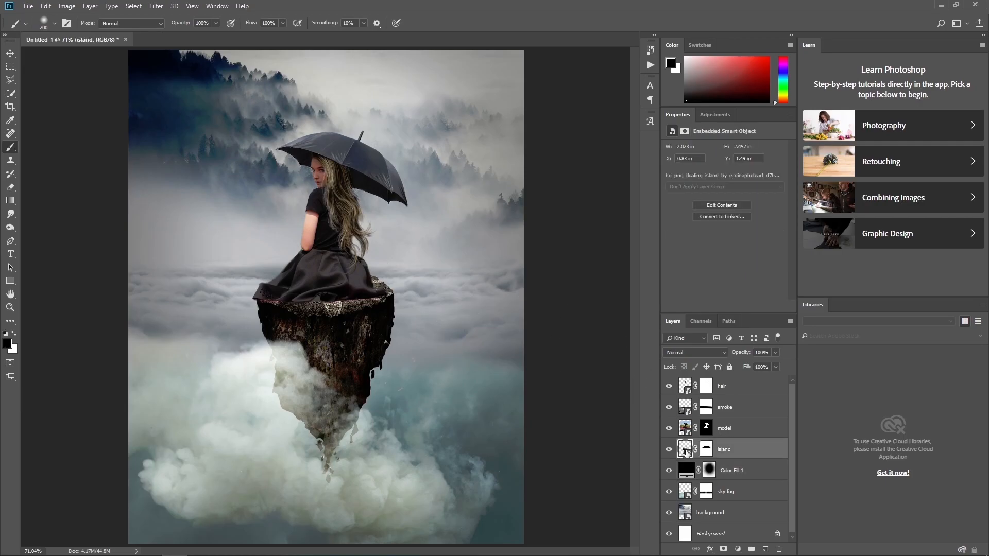
left_click(737, 549)
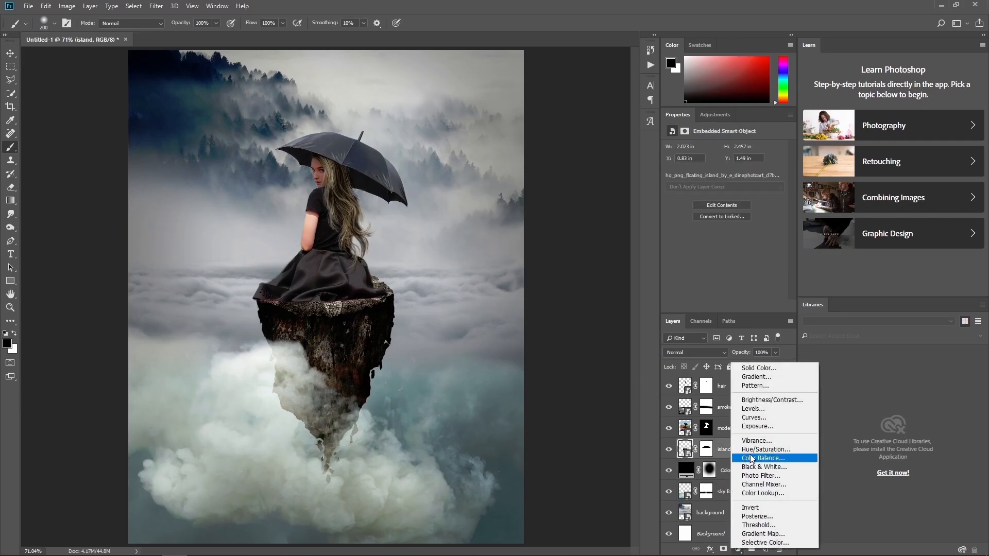
left_click(752, 456)
left_click(718, 307)
type("-84")
key("Return")
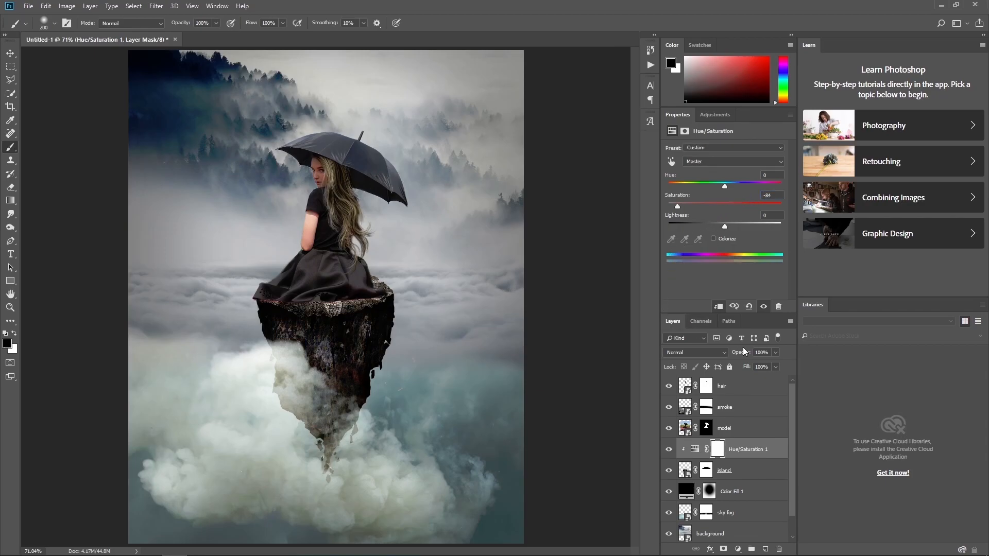
Apply Shadows/Highlights to the model layer with the shadows tone set to 20%.
left_click(685, 427)
left_click(67, 6)
mouse_move(81, 33)
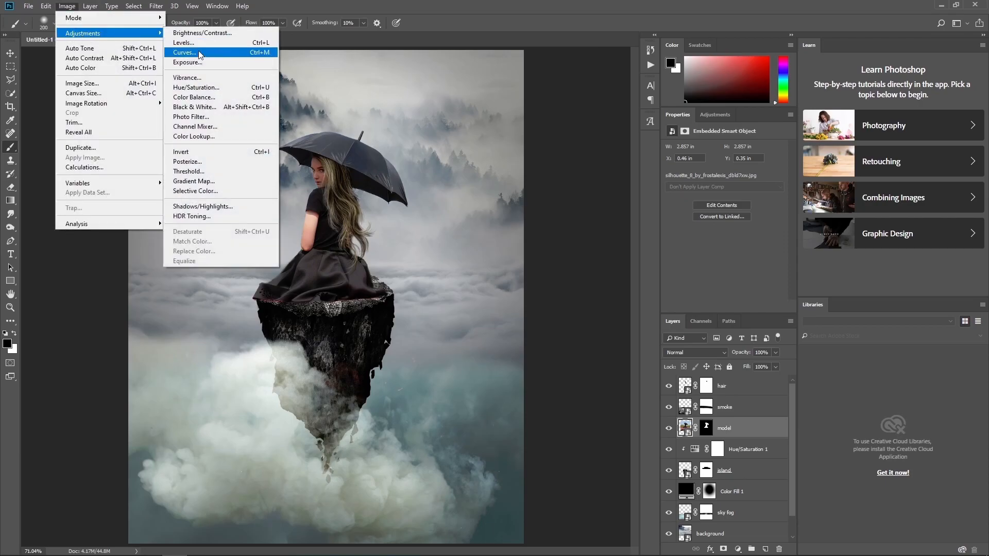
left_click(220, 206)
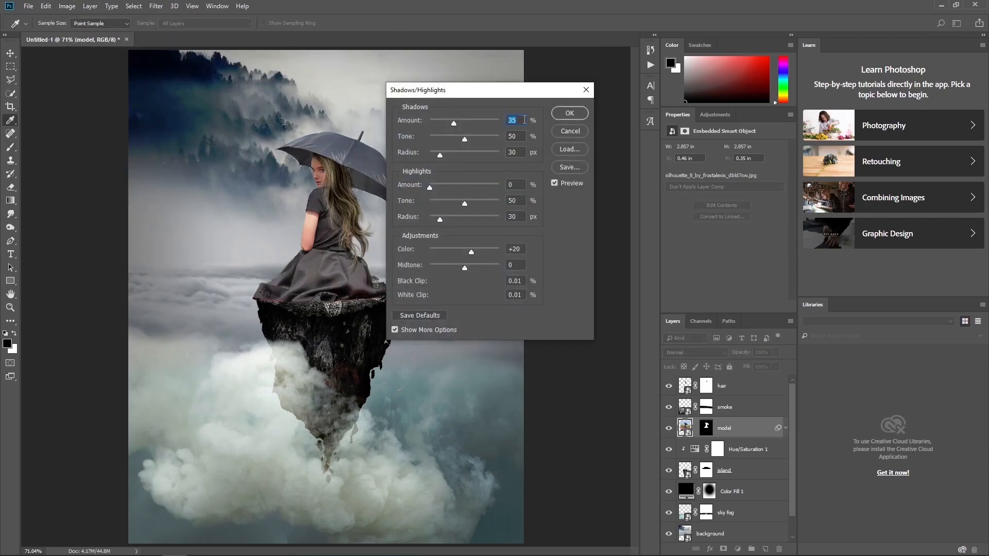
key("Tab")
type("20")
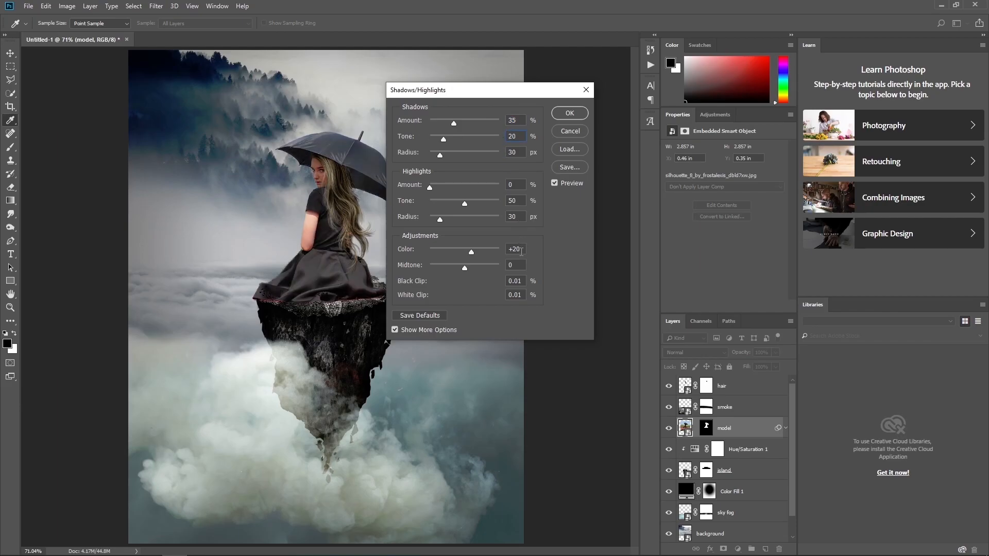
left_click(569, 113)
Apply the Camera Raw Filter to the model layer with sharpening 53, sharpening detail 50 and noise reduction 29.
key("b")
left_click(156, 6)
left_click(165, 60)
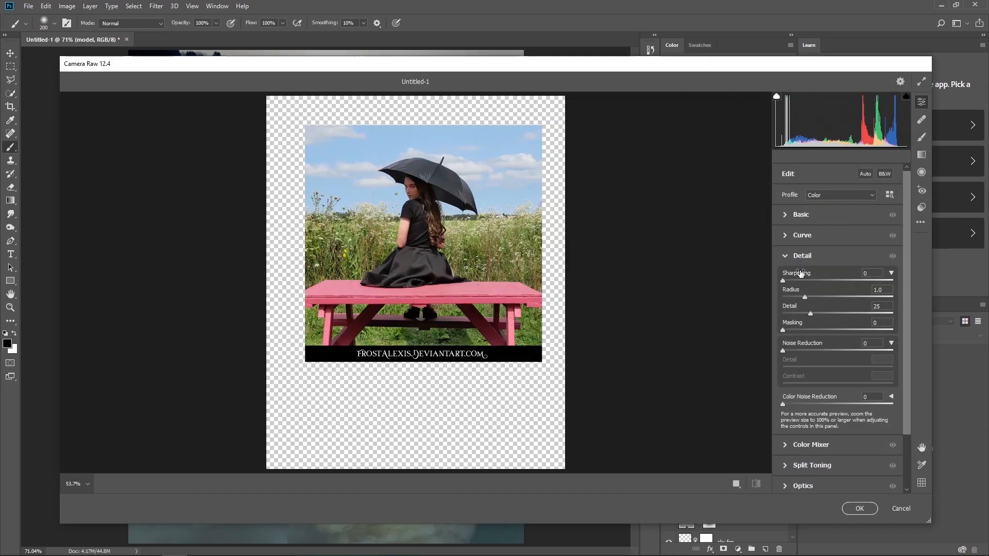
left_click_drag(874, 273, 854, 277)
type("53")
type("5")
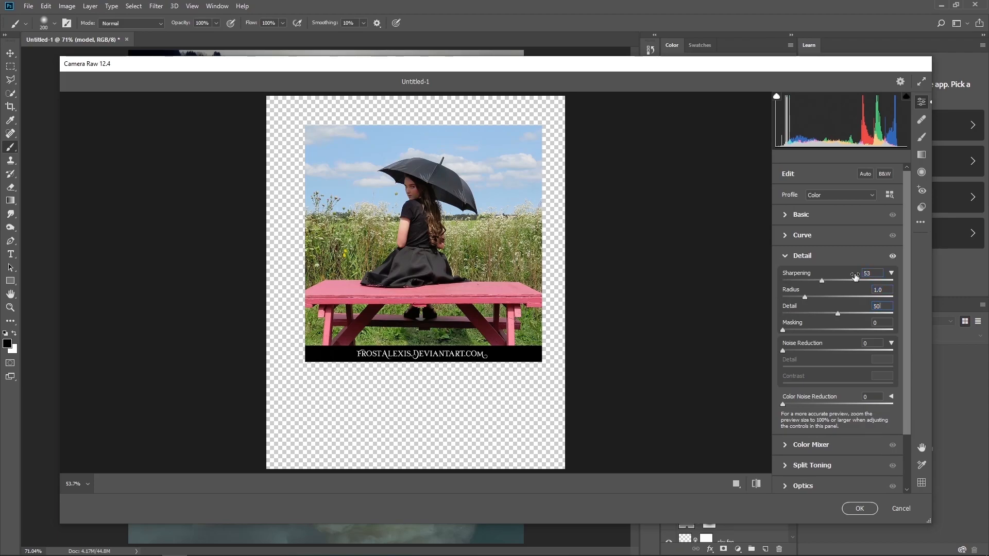
key("Tab")
key("Tab")
type("2")
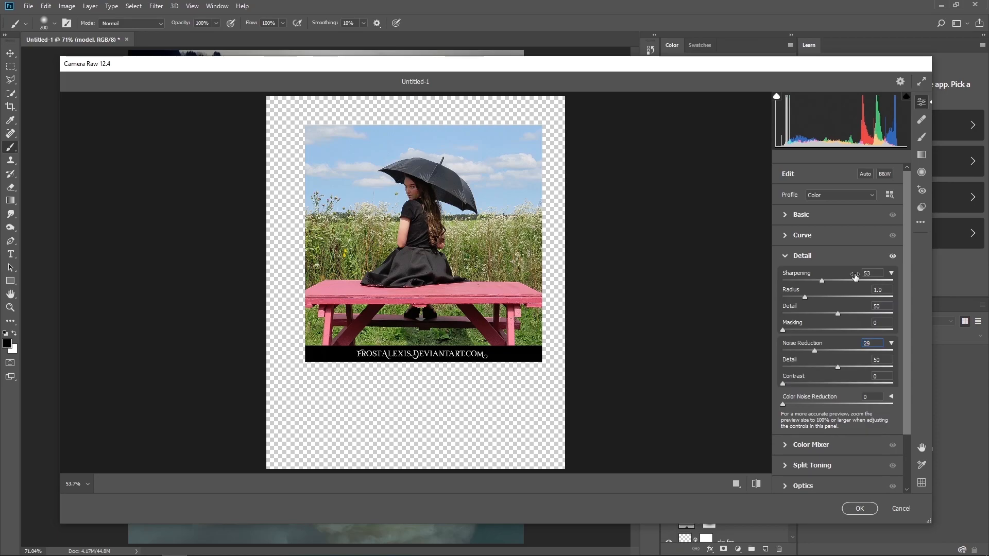
left_click(861, 510)
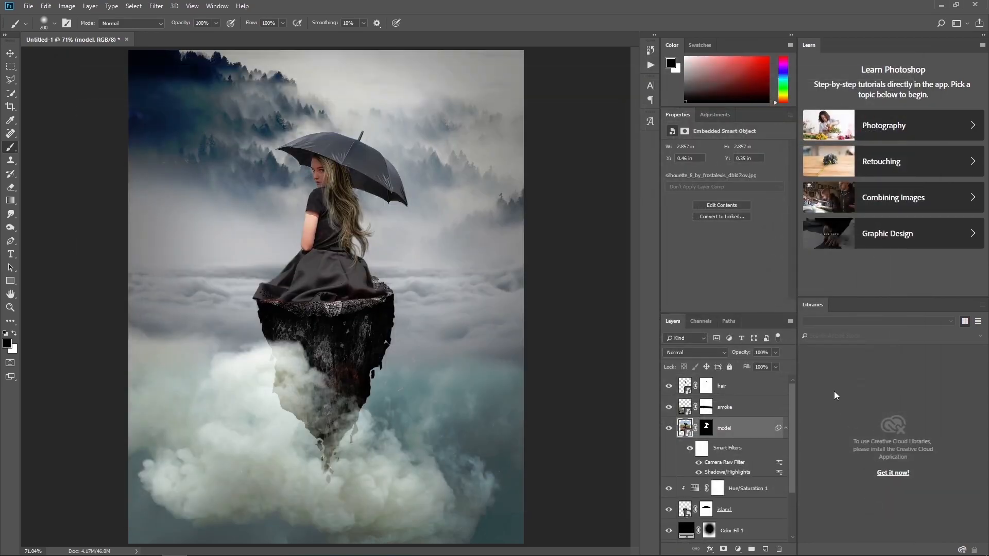
Add a Hue/Saturation adjustment clipped to the model layer with hue -15 and saturation -39.
left_click(737, 549)
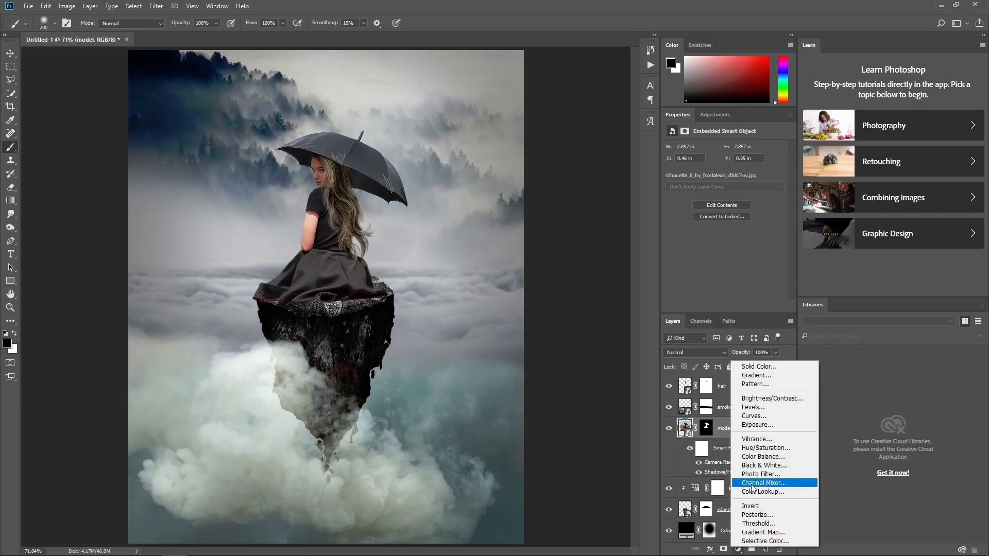
left_click(766, 452)
left_click(721, 307)
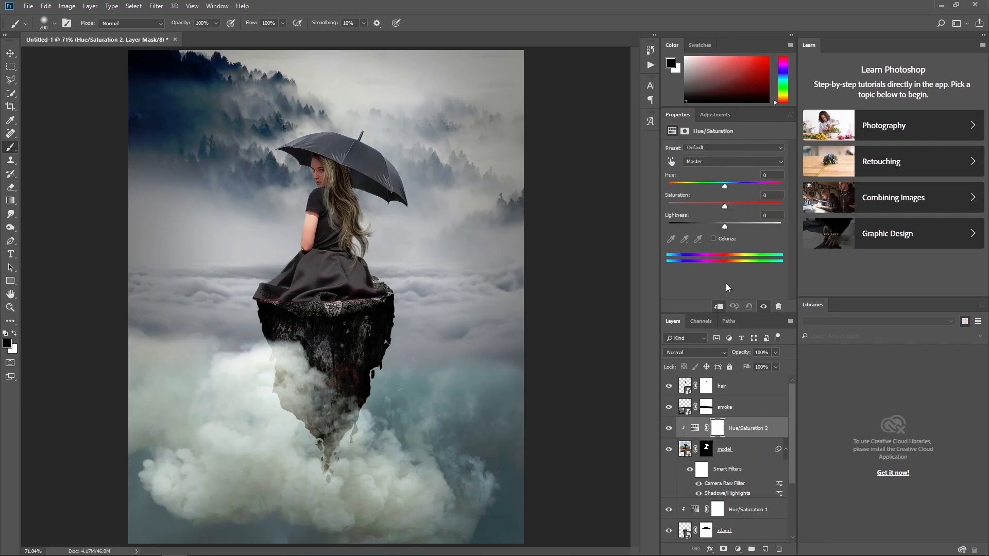
type("-15")
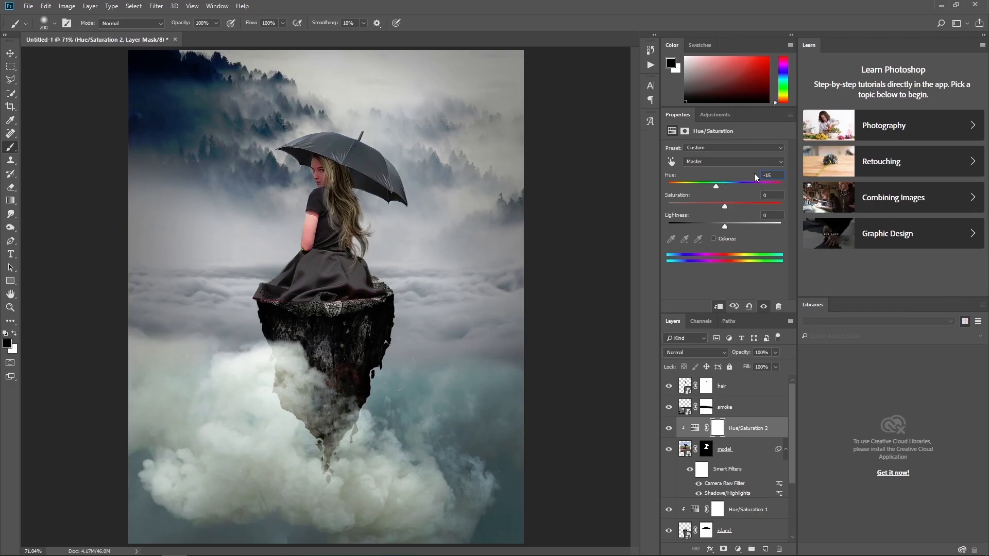
type("-39")
Add a darkening Curves adjustment clipped to the model, with points at input 162, output 109 and input 255, output 199.
left_click(738, 549)
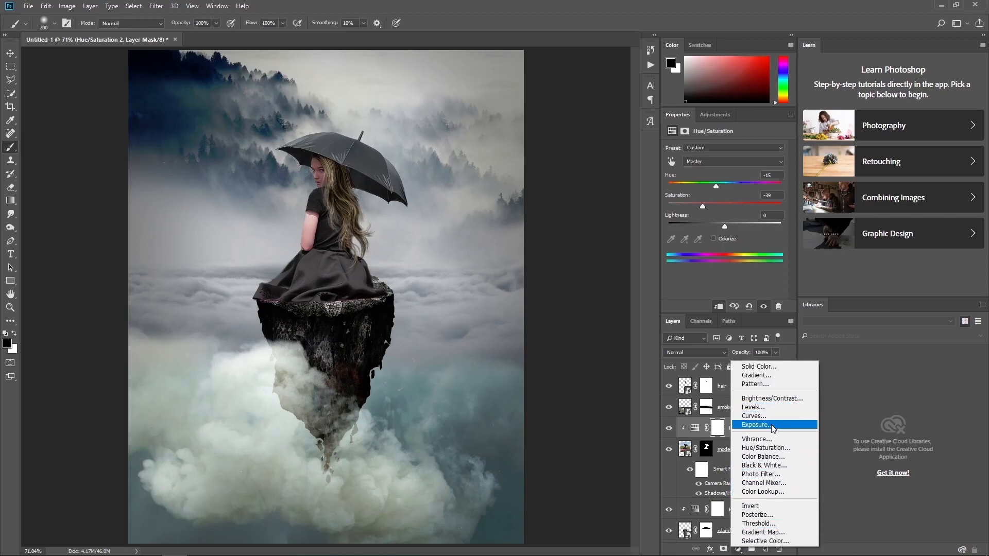
left_click(756, 415)
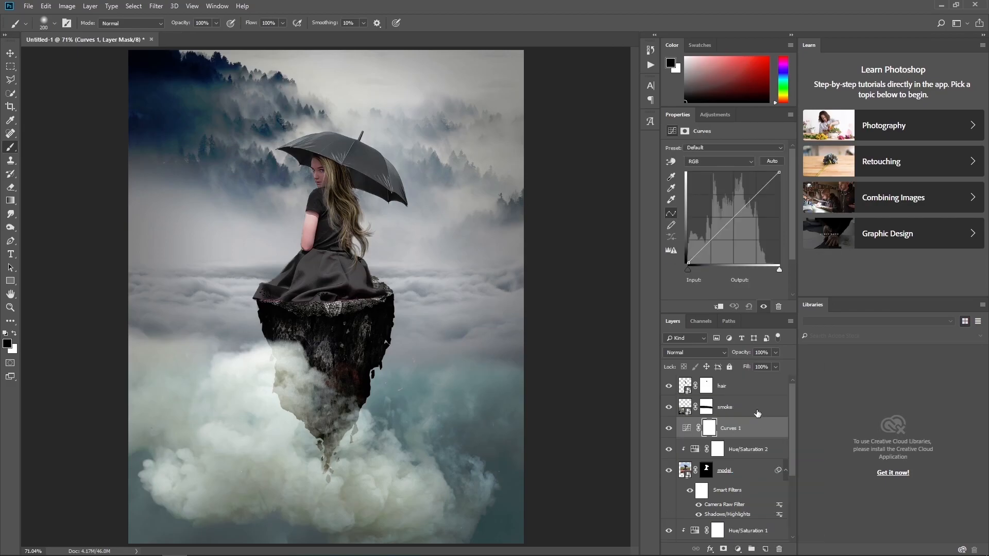
left_click(718, 306)
left_click(739, 222)
left_click_drag(739, 222, 743, 224)
type("162")
key("Tab")
type("109")
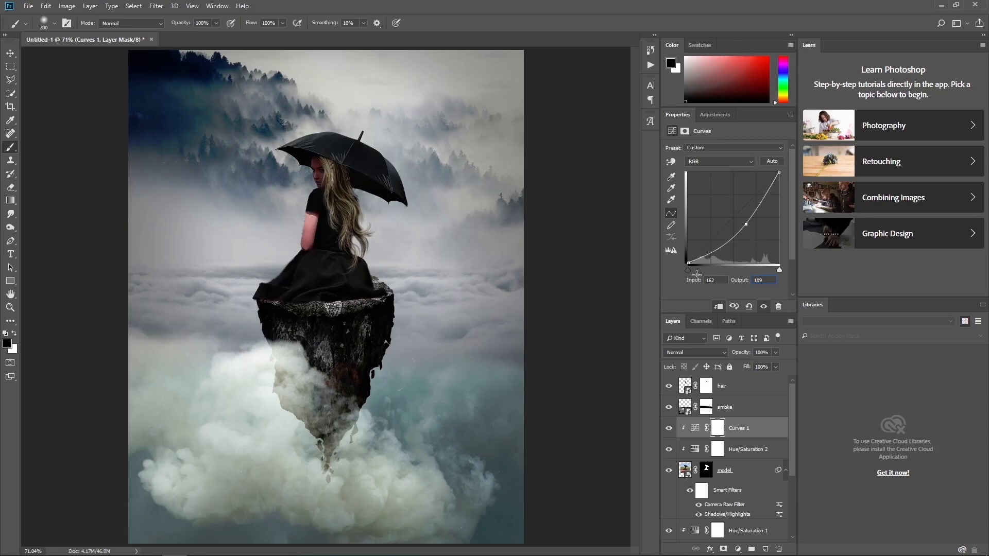
left_click_drag(780, 171, 778, 172)
type("255")
key("Tab")
type("199")
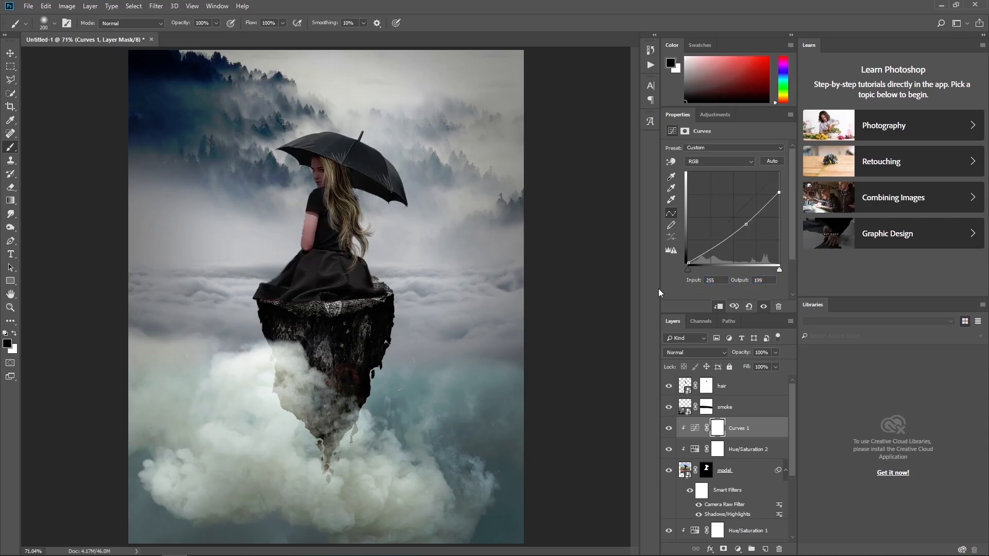
Paint on the Curves mask to restore the light along the left side of the umbrella, face, arm and skirt.
left_click(718, 428)
mouse_move(297, 151)
left_mouse_down()
mouse_move(303, 217)
mouse_move(294, 232)
left_mouse_up()
mouse_move(312, 272)
left_mouse_down()
mouse_move(294, 281)
mouse_move(270, 276)
left_mouse_up()
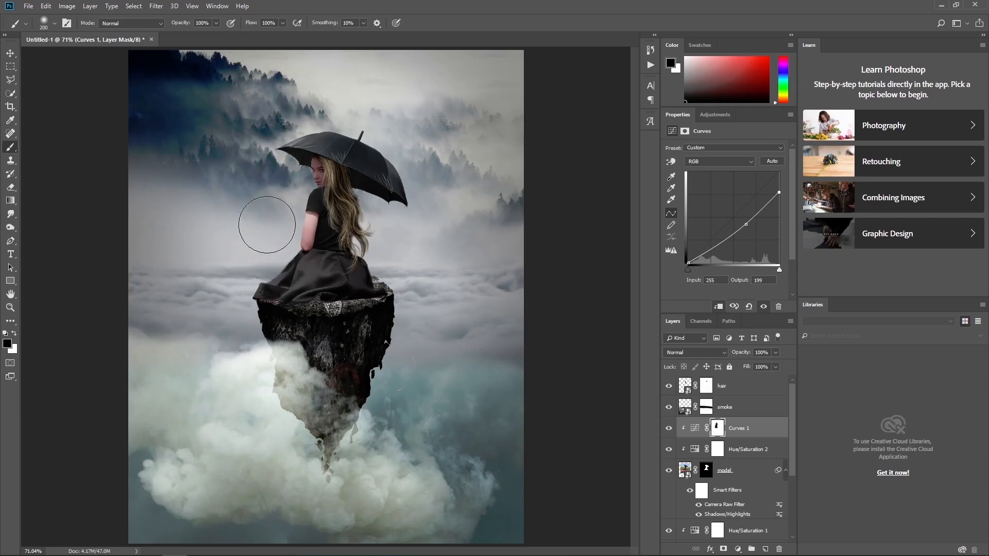
left_click_drag(296, 145, 329, 135)
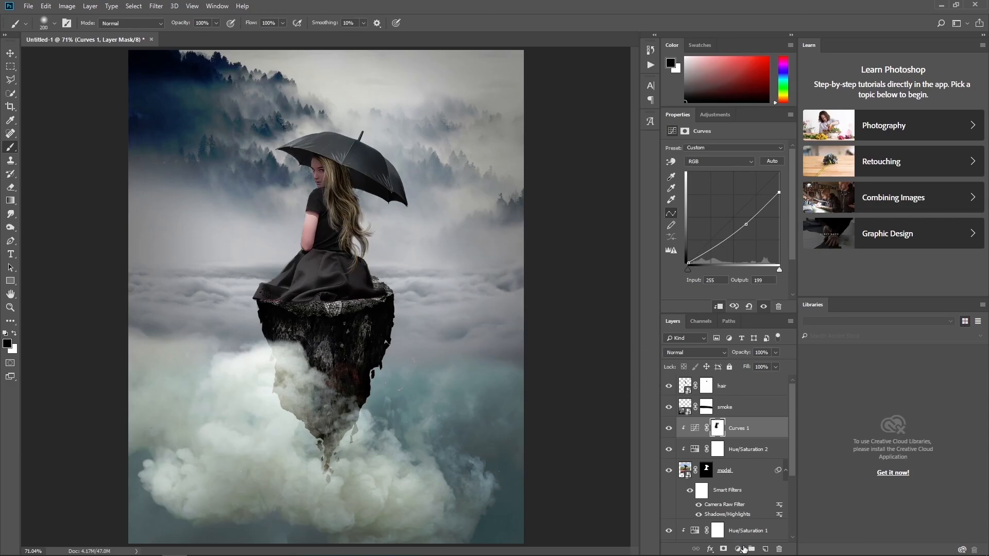
Add another Hue/Saturation adjustment clipped to the model, with hue 16 and saturation -21.
left_click(739, 549)
left_click(772, 452)
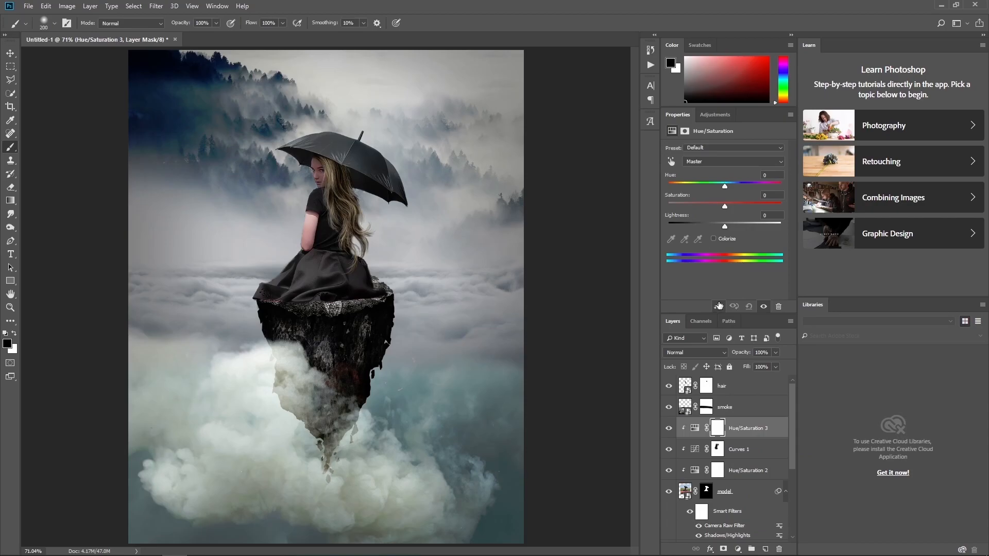
type("16")
type("-21")
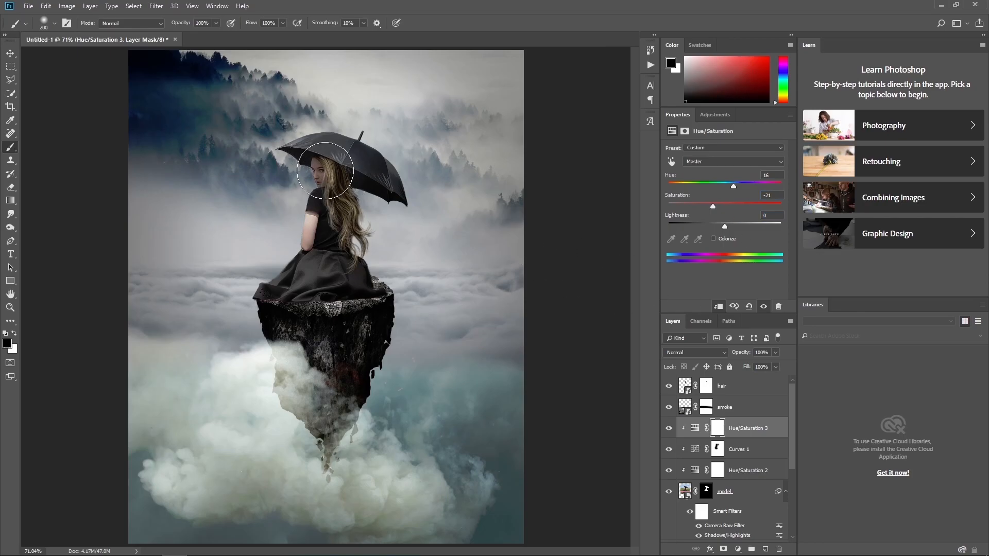
Reduce the brush to 30 px and touch up the new Hue/Saturation mask over the woman's face.
key("bracketleft")
key("bracketleft")
key("bracketleft")
key("bracketleft")
key("bracketleft")
key("bracketleft")
key("bracketleft")
key("bracketleft")
key("bracketleft")
key("bracketleft")
key("bracketleft")
Create a new layer clipped to the model in Overlay mode, filled with 50% gray.
left_click(764, 550, "alt")
left_click(233, 249)
left_click(262, 278)
left_click(242, 136)
left_click(233, 293)
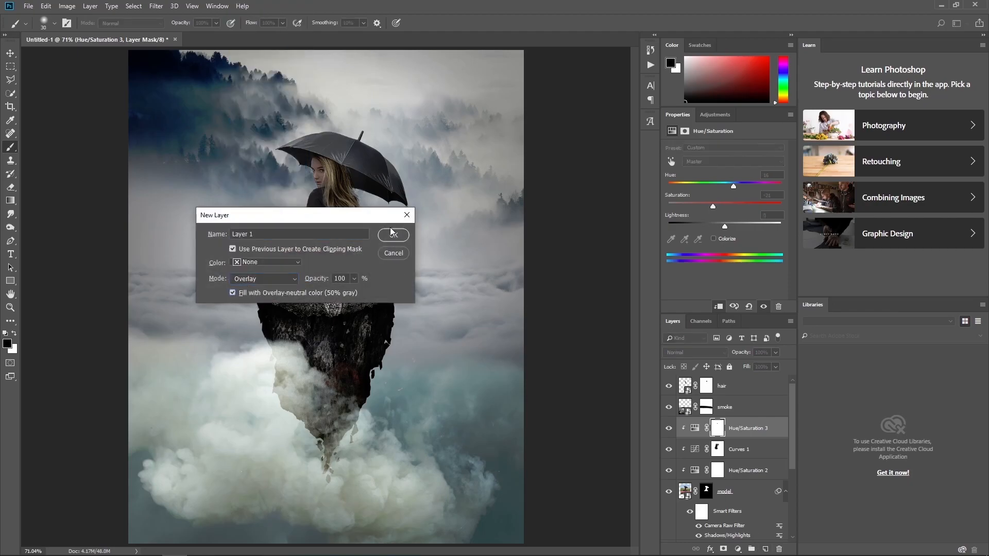
left_click(393, 235)
Lighten the woman's face and arm on the gray layer using the Dodge tool with a soft round 90 px brush and 48% exposure.
left_click(10, 227)
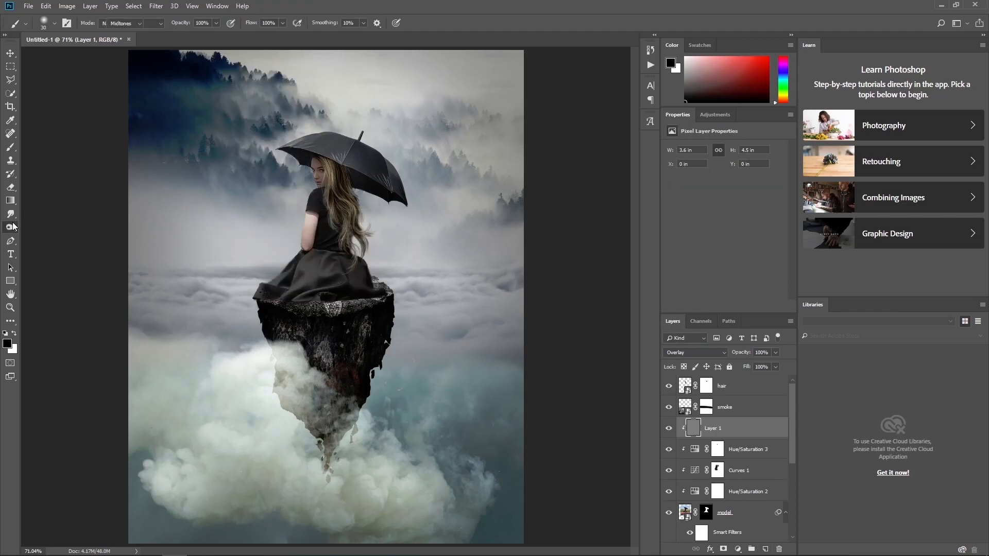
left_click(49, 227)
left_click(53, 24)
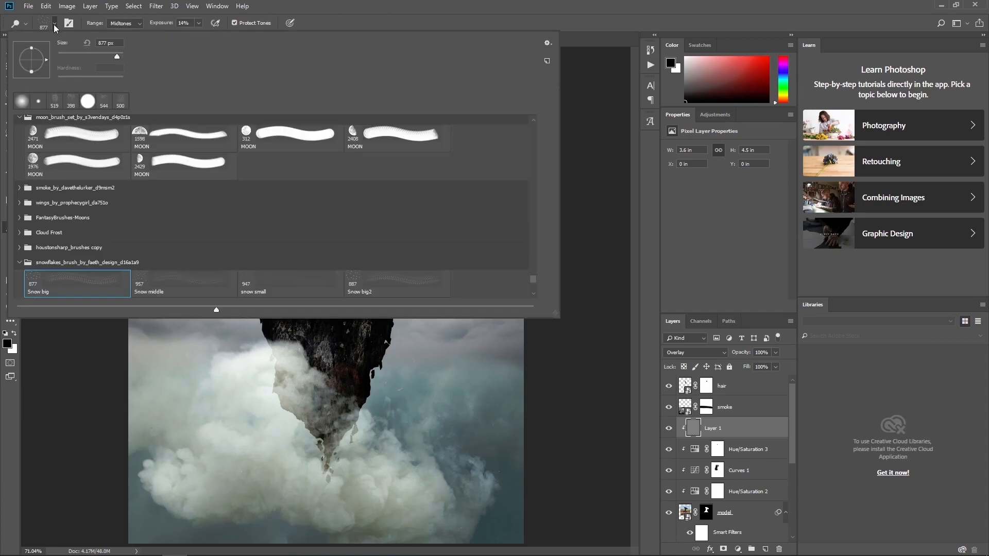
left_click(19, 97)
key("Return")
key("bracketleft")
key("bracketleft")
key("bracketleft")
key("bracketleft")
key("bracketleft")
key("bracketleft")
key("bracketleft")
key("bracketleft")
key("bracketleft")
key("bracketleft")
key("bracketleft")
key("bracketleft")
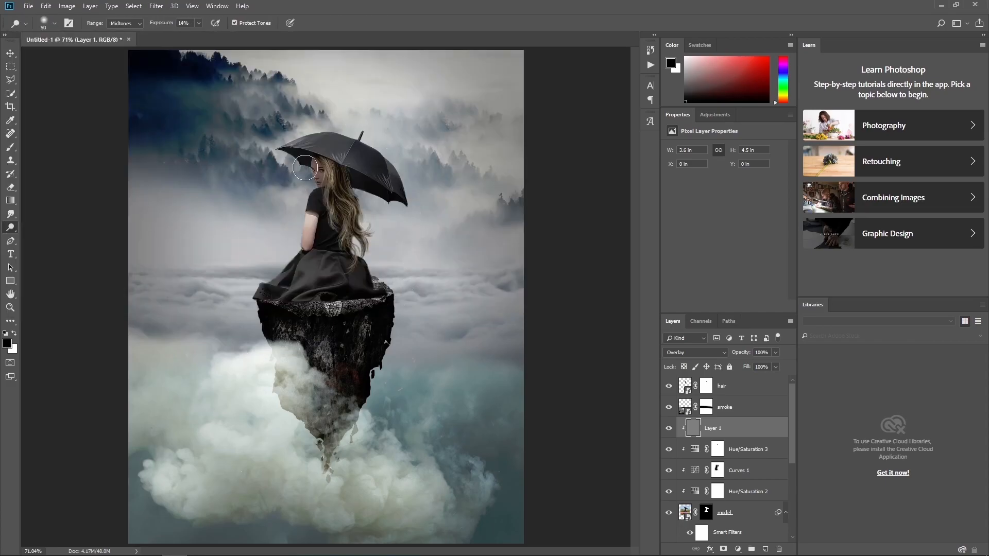
left_click(198, 24)
left_click_drag(198, 35, 208, 35)
left_click(309, 168)
left_click(198, 24)
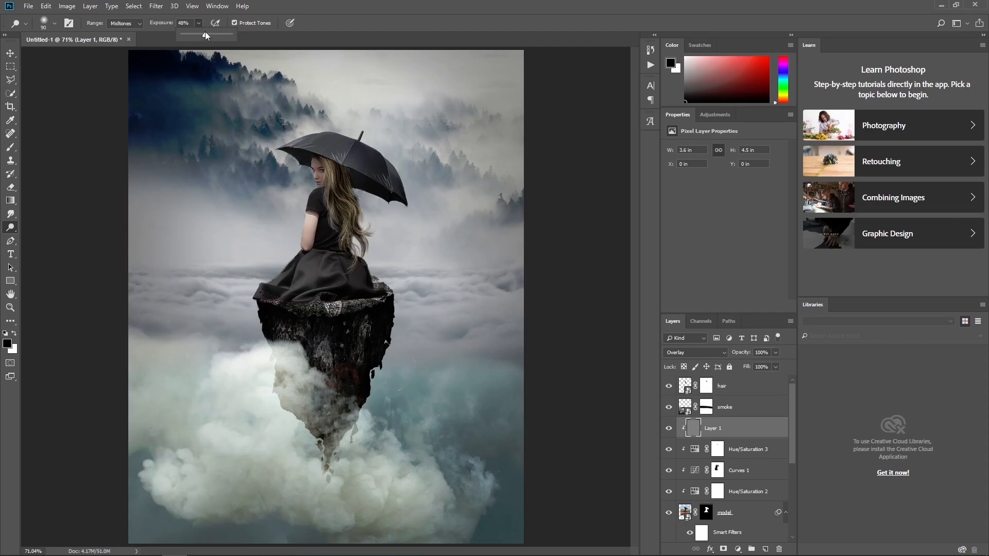
left_click(311, 173)
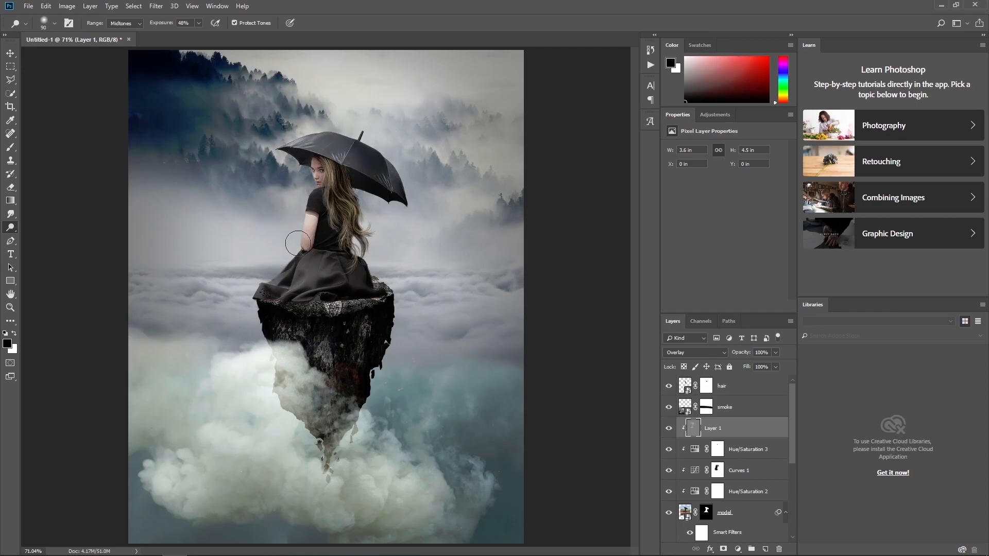
Darken the shaded side of the woman's hair and back on the gray layer using the Burn tool at 40% exposure.
right_click(10, 227)
left_click(47, 238)
left_click(202, 23)
left_click(335, 175)
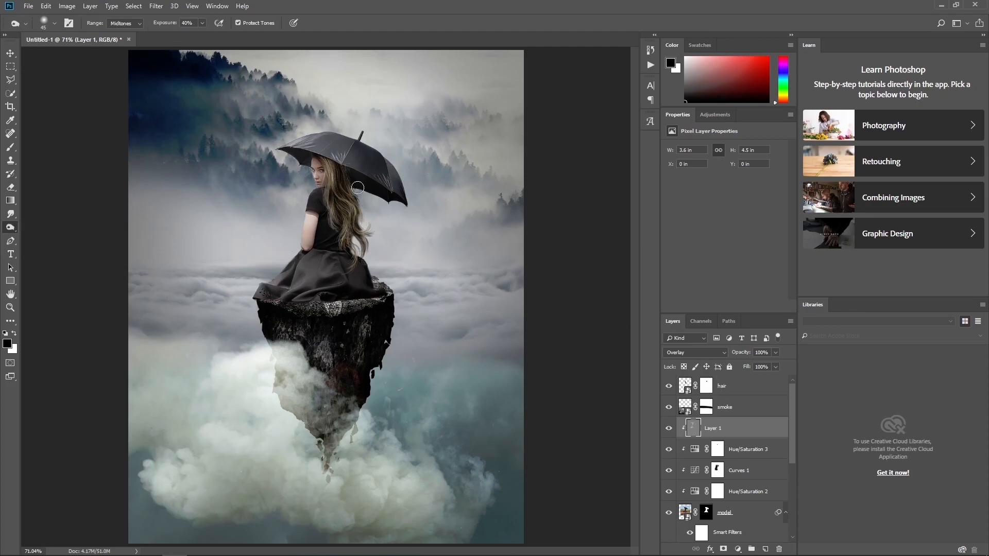
key("bracketright")
key("bracketright")
key("bracketright")
key("bracketright")
left_click_drag(336, 238, 331, 209)
Switch back to the Dodge tool at 48% exposure and reduce its brush to 45 px.
right_click(10, 227)
left_click(46, 227)
key("bracketleft")
key("bracketleft")
key("bracketleft")
key("bracketleft")
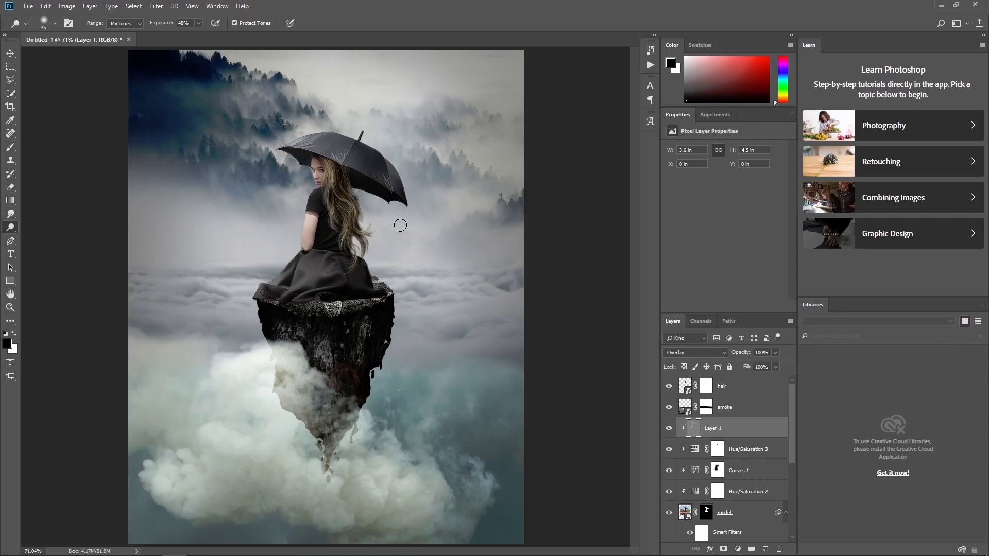
Group the model layer with its four clipped layers and name the group model.
left_click(732, 515)
left_click(753, 469, "ctrl")
left_click(750, 454, "ctrl")
left_click(747, 435, "ctrl")
left_click(743, 412, "ctrl")
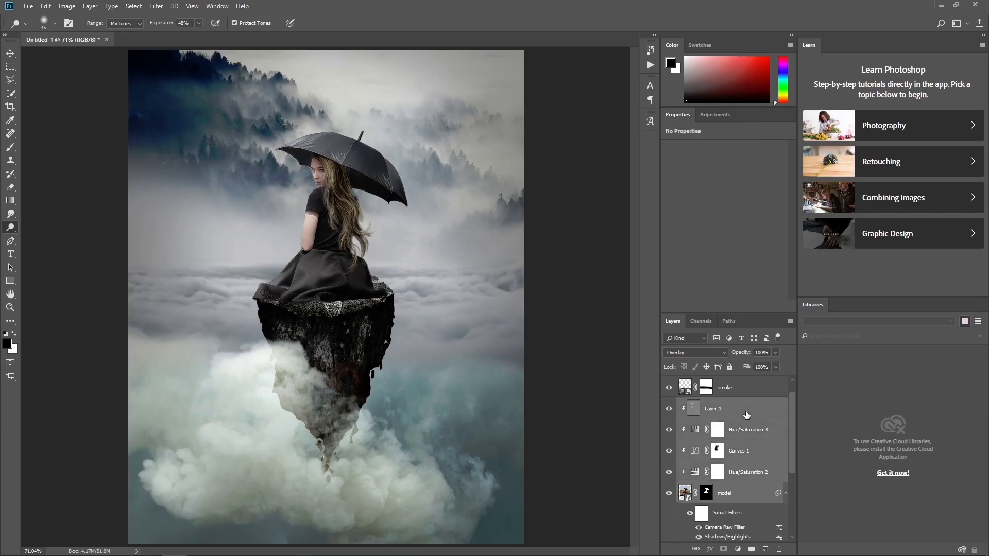
key("ctrl+g")
double_click(705, 410)
key("Return")
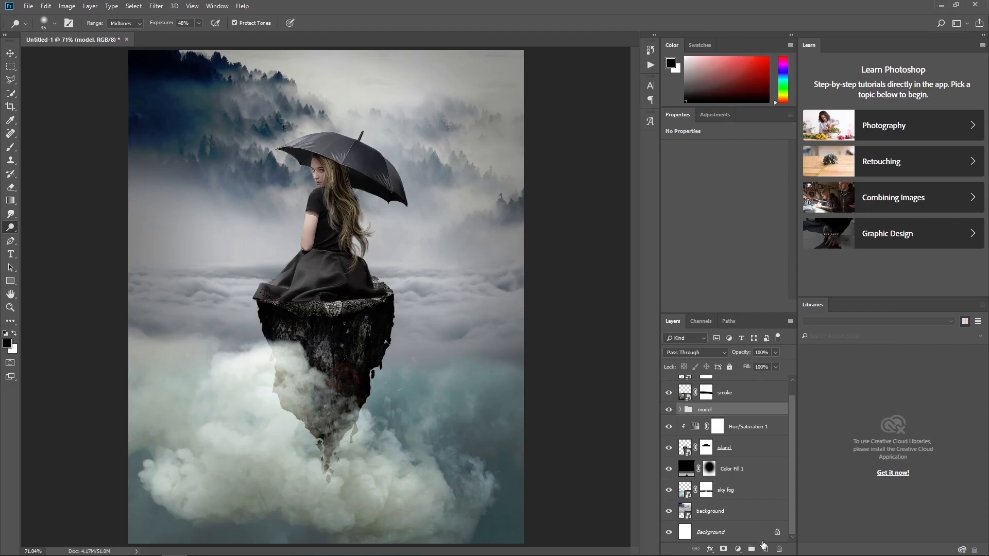
Create a new layer clipped to the model group and brush black shading over the woman's back.
key("ctrl+shift+alt+n")
right_click(706, 416)
left_click(736, 178)
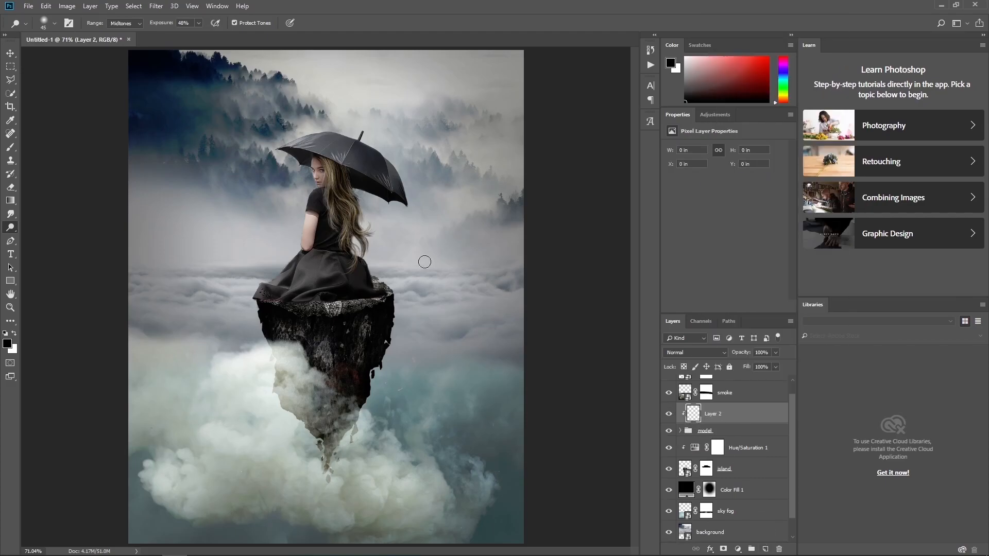
left_click(10, 146)
scroll(334, 251, "up", 2)
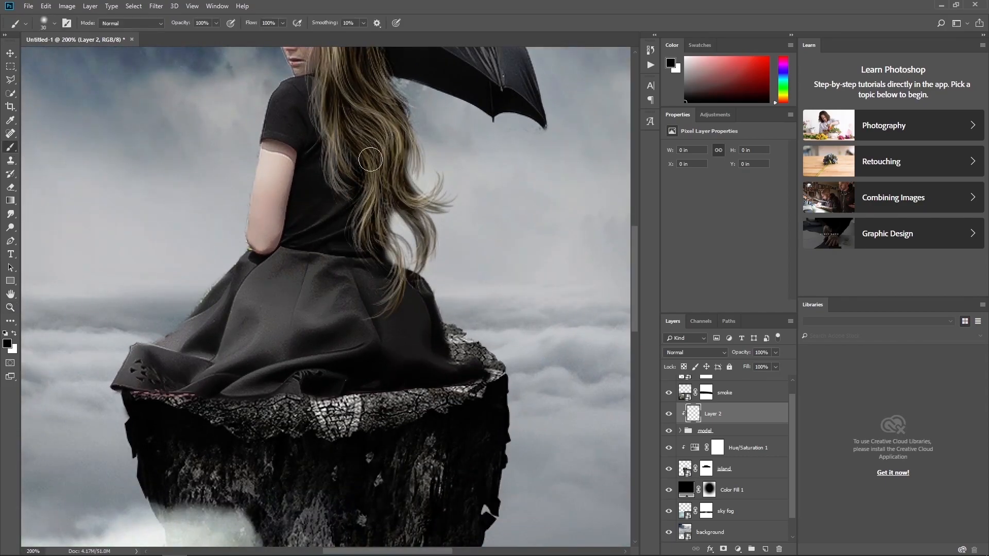
mouse_move(351, 146)
left_mouse_down()
mouse_move(370, 204)
mouse_move(359, 250)
left_mouse_up()
Rename the black shading layer as back.
double_click(714, 413)
type("back")
key("Return")
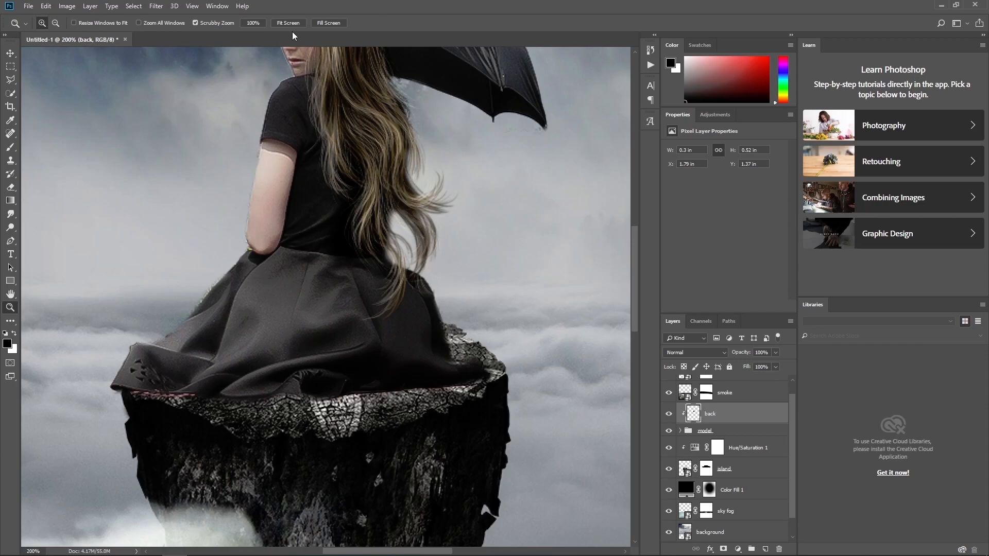
left_click(294, 24)
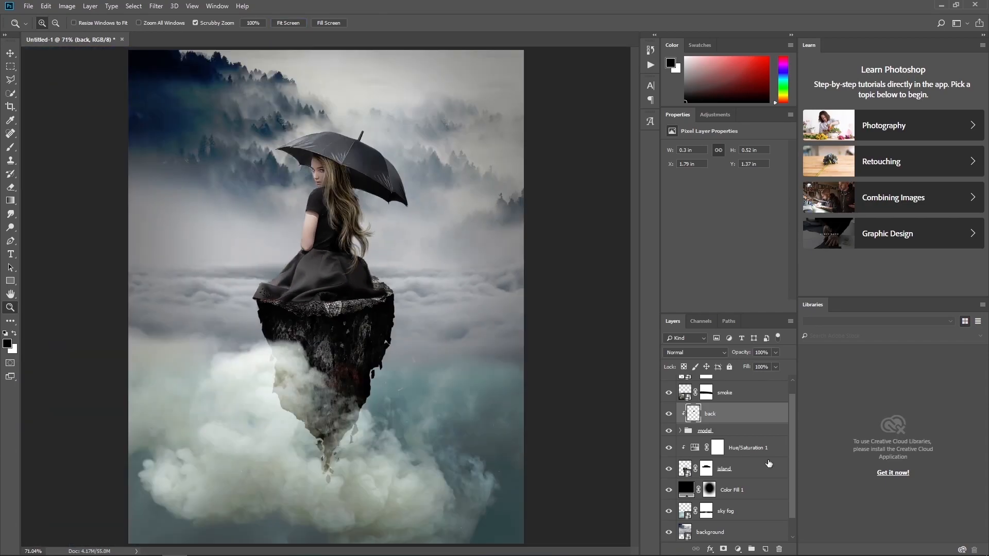
Add another clipped layer above back and name it eyes.
left_click(765, 549)
right_click(733, 419)
left_click(792, 181)
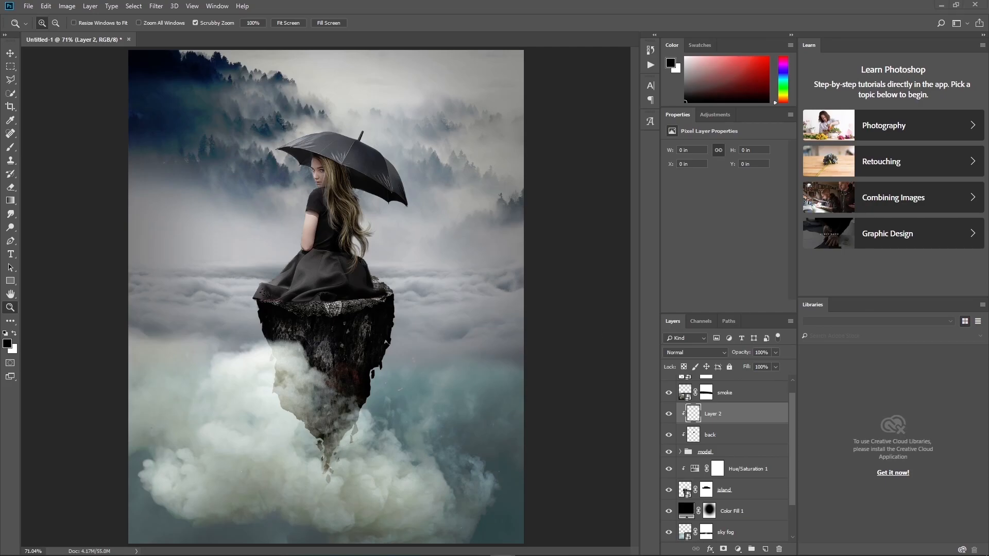
double_click(713, 414)
type("eyes")
key("Return")
Paint both irises turquoise (#10ddbe) on the eyes layer and set its blend mode to Overlay.
left_click(325, 180)
left_click(325, 180)
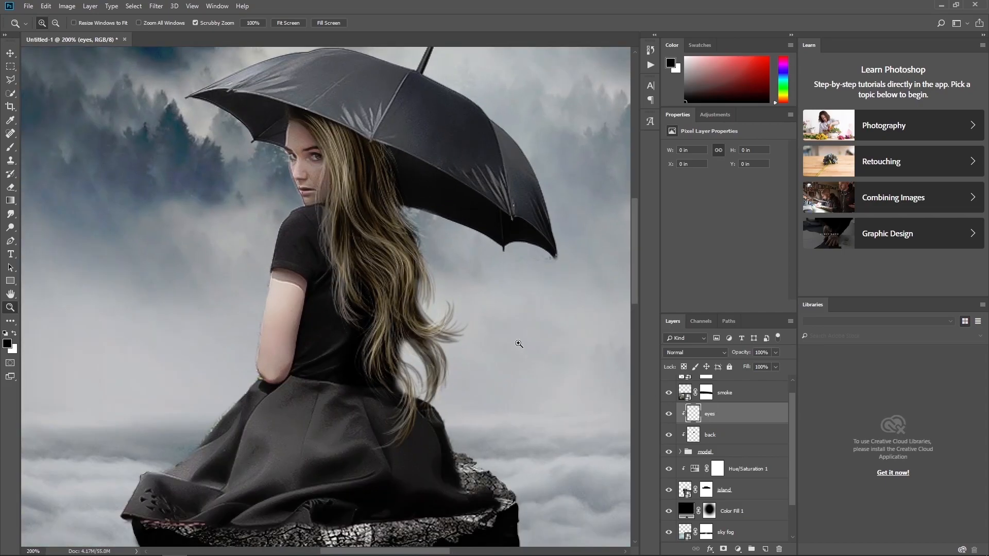
left_click(10, 147)
left_click(7, 344)
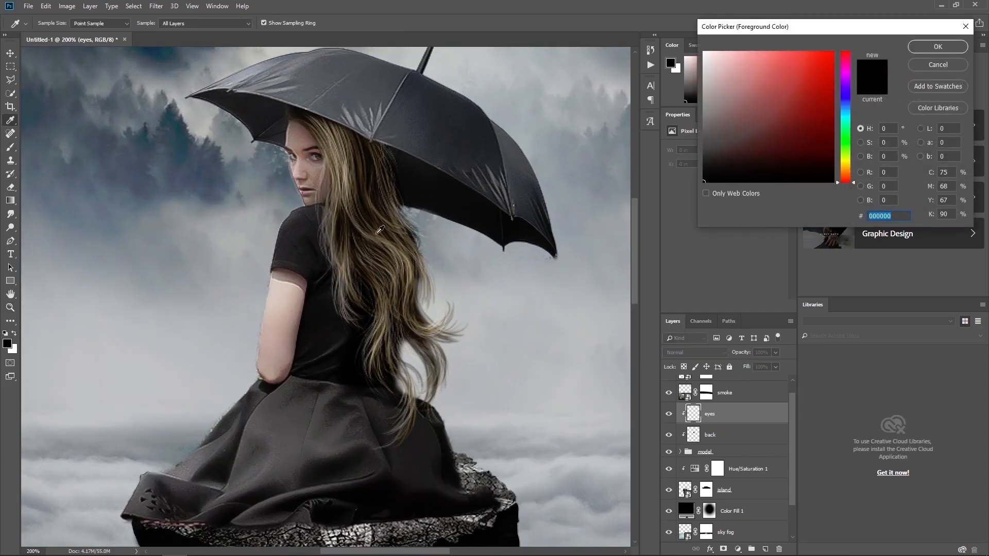
type("10ddbe")
left_click(922, 48)
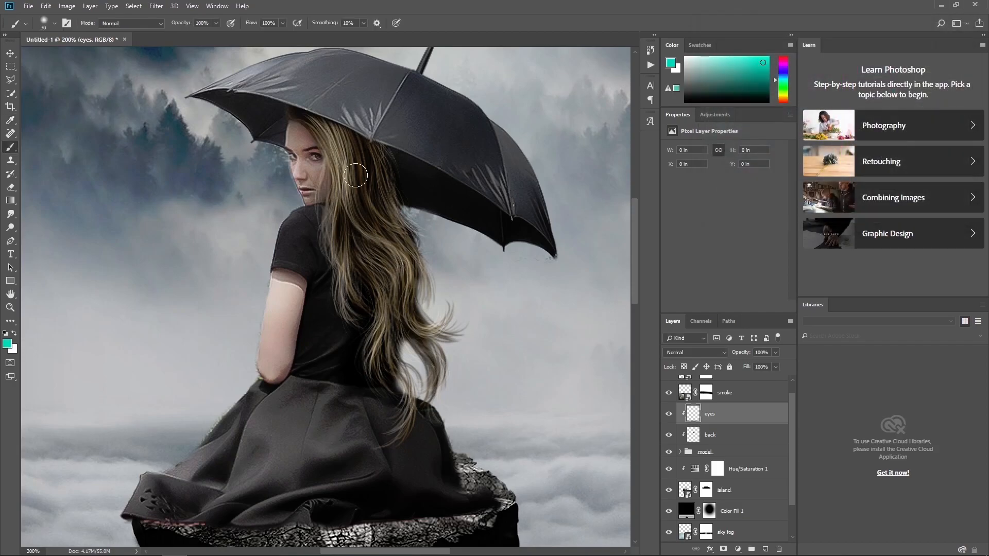
left_click(319, 157)
left_click(696, 352)
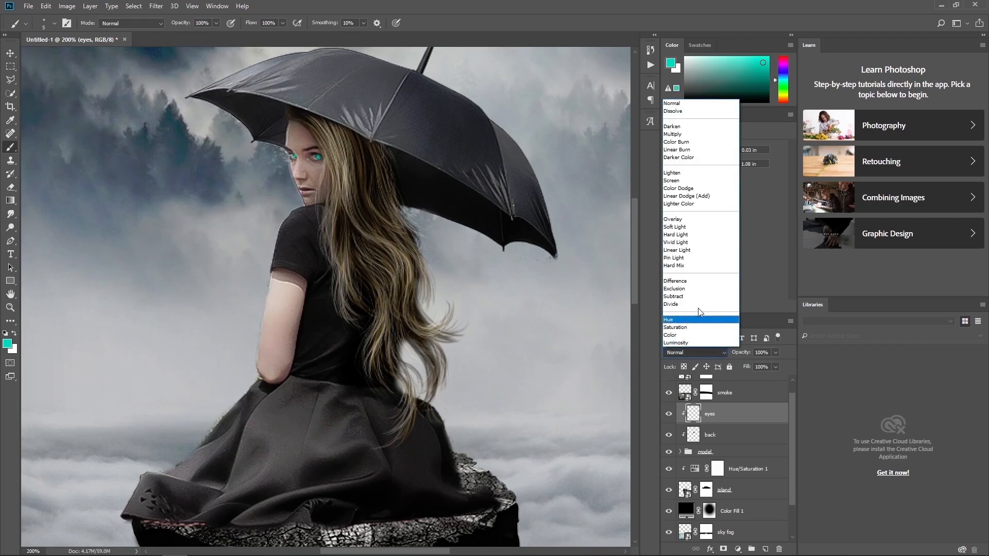
left_click(678, 220)
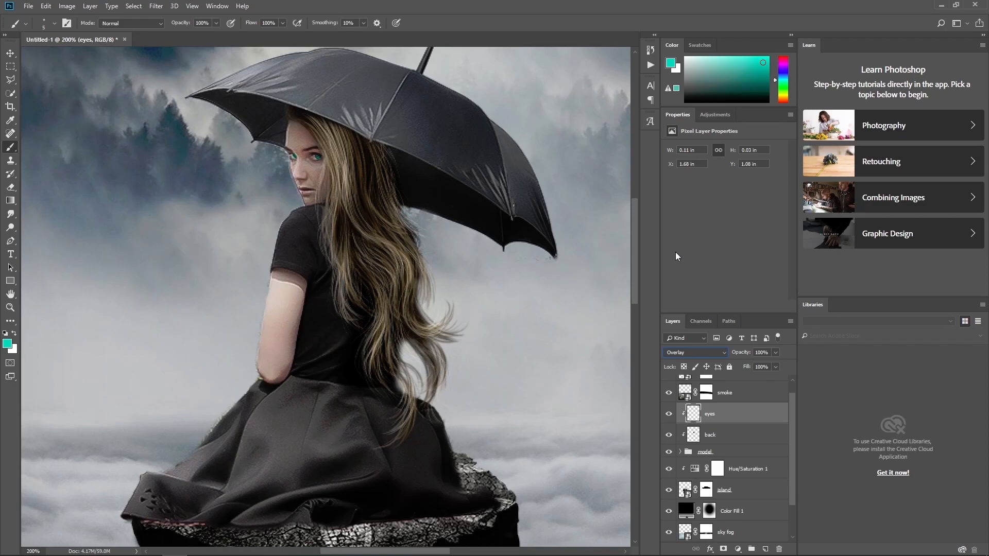
Add a clipped layer above eyes and name it eye reflection.
left_click(766, 549)
right_click(716, 416)
left_click(760, 177)
double_click(717, 414)
type("eye reflection")
key("Return")
Paint tiny white highlights in both eyes on the eye reflection layer and set its blend mode to Color Dodge.
key("x")
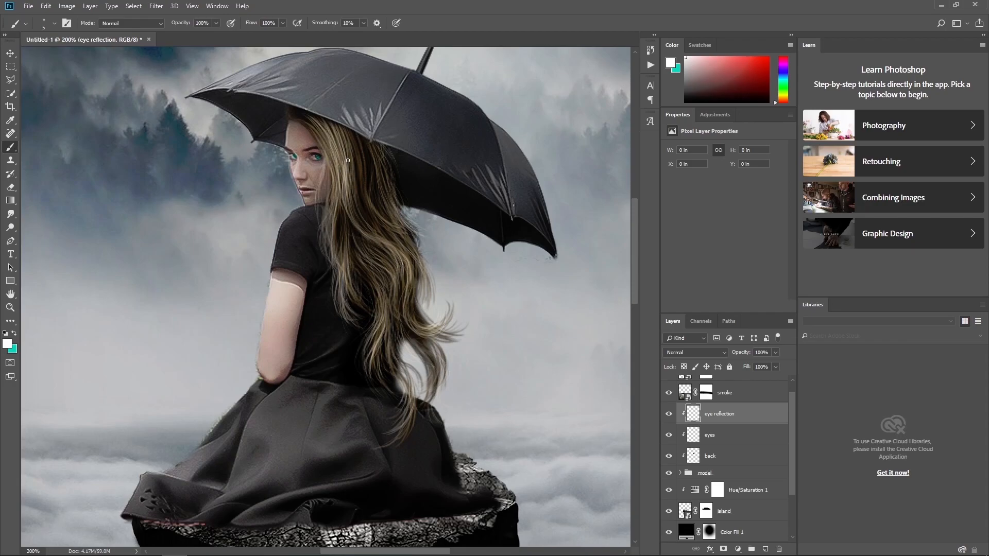
key("bracketleft")
left_click(318, 156)
left_click(703, 353)
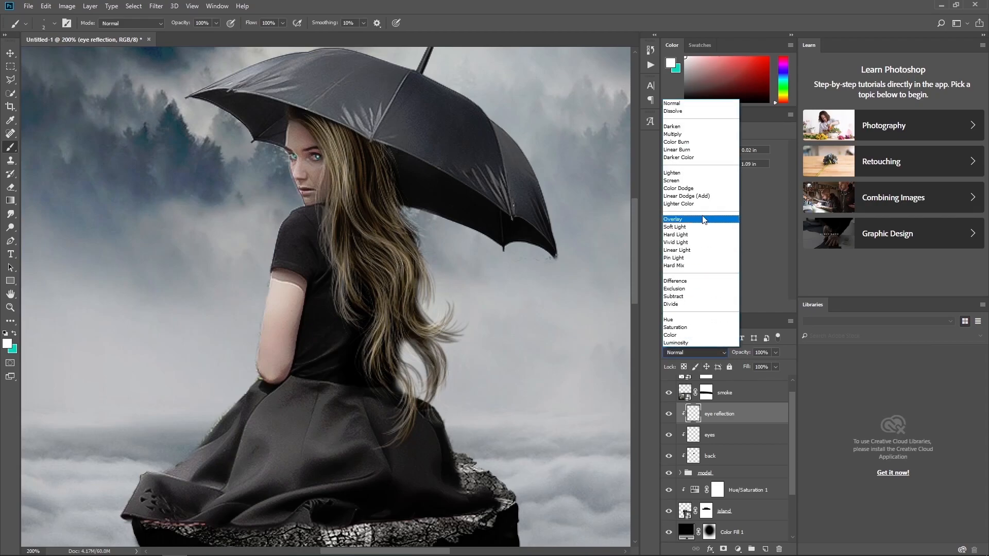
left_click(710, 191)
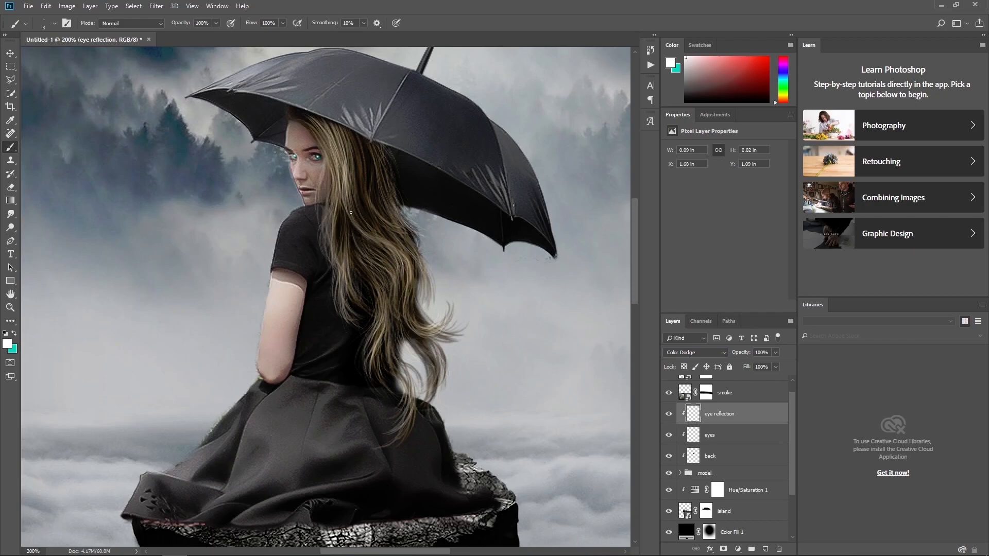
Add white layer masks to the eye reflection and eyes layers.
left_click(723, 549)
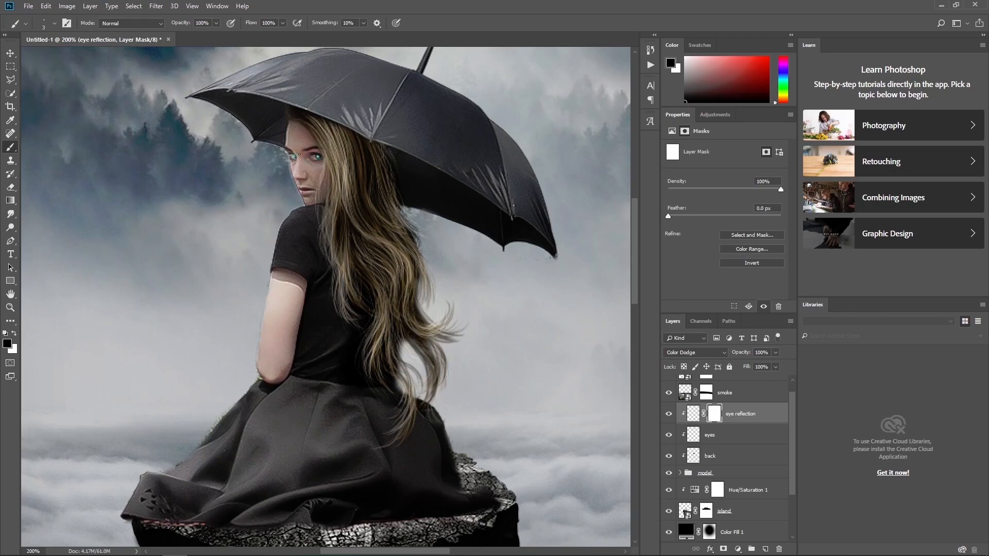
left_click(723, 436)
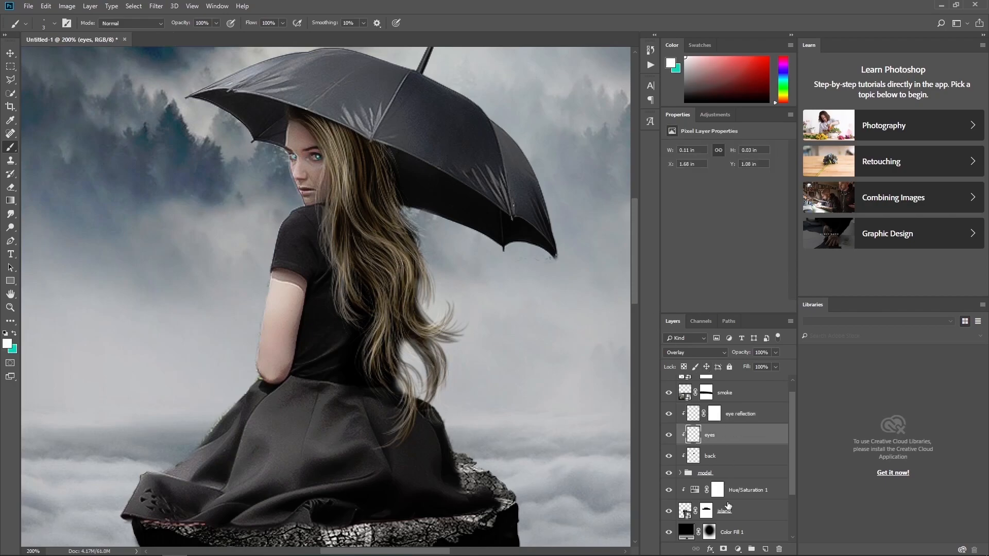
left_click(723, 549)
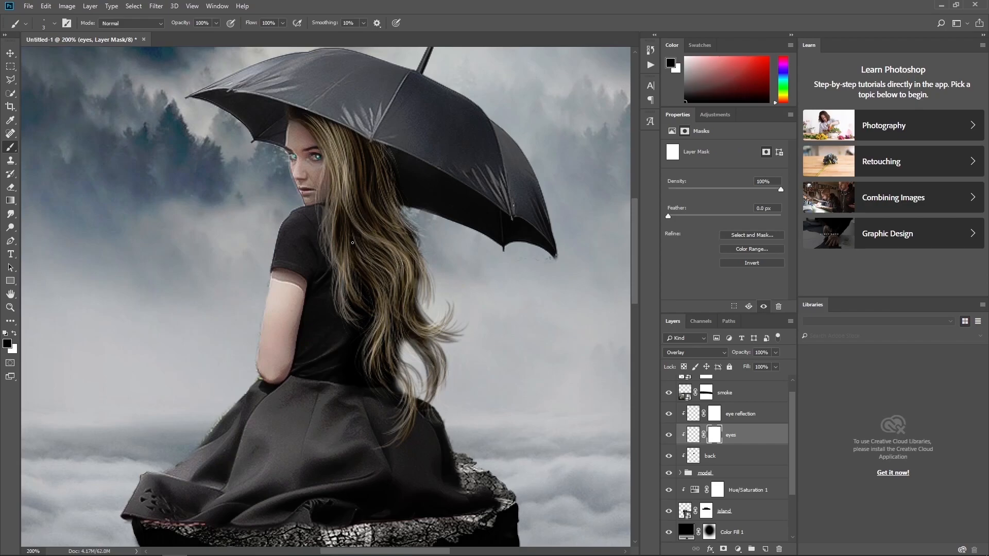
Lower the fill of the eye reflection layer to 71%.
left_click(698, 413)
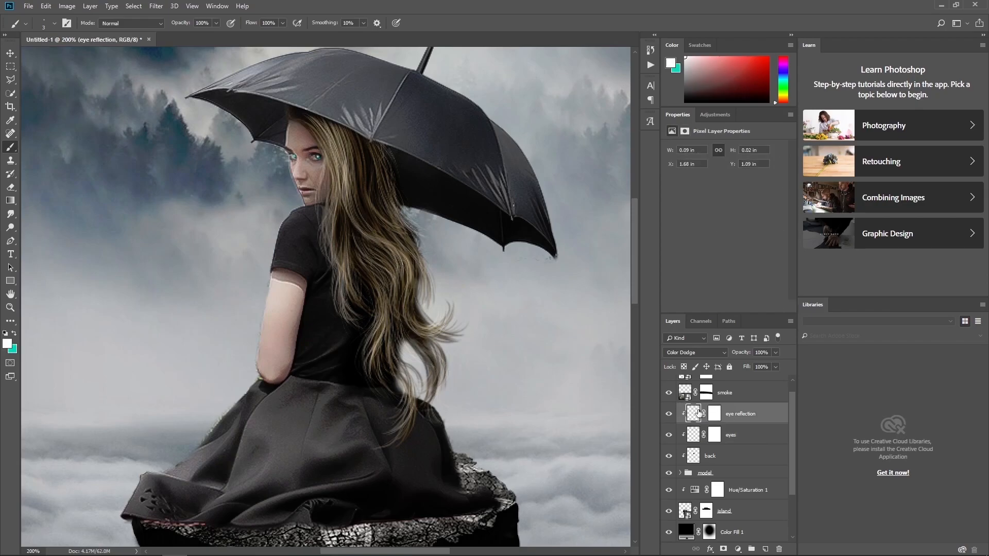
left_click(761, 366)
type("71")
key("Return")
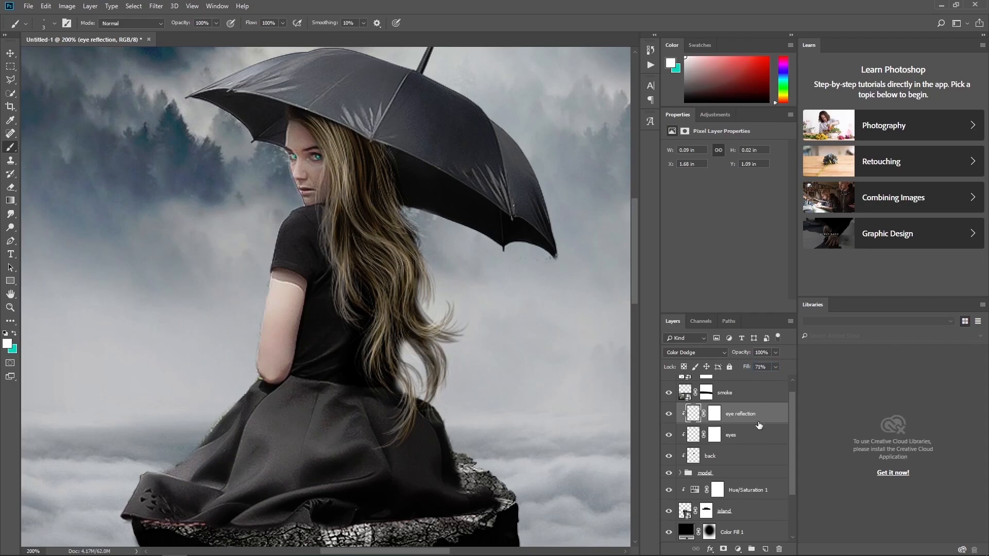
Add a clipped Curves adjustment above eye reflection and brighten the midtones with a point at input 123, output 136.
left_click(740, 549)
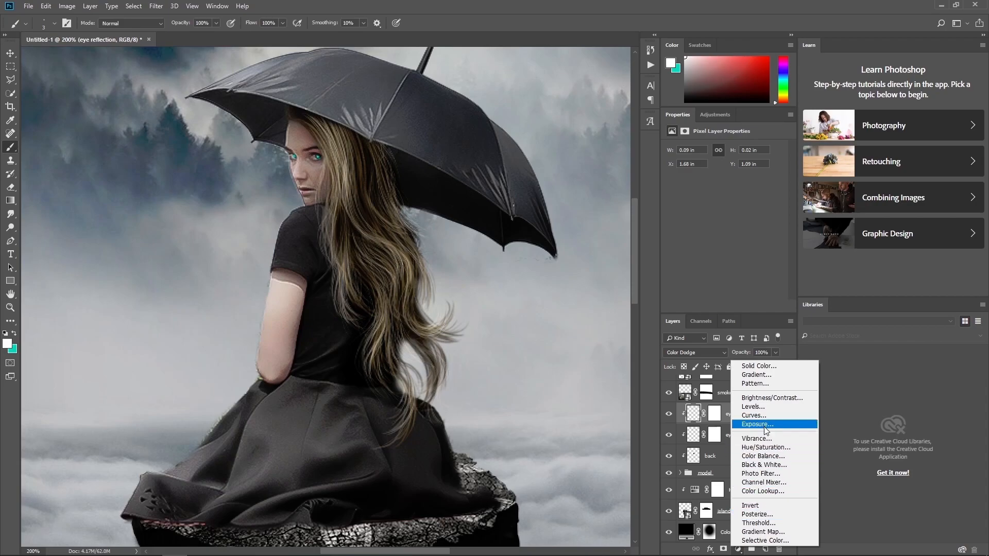
left_click(764, 421)
left_click(720, 307)
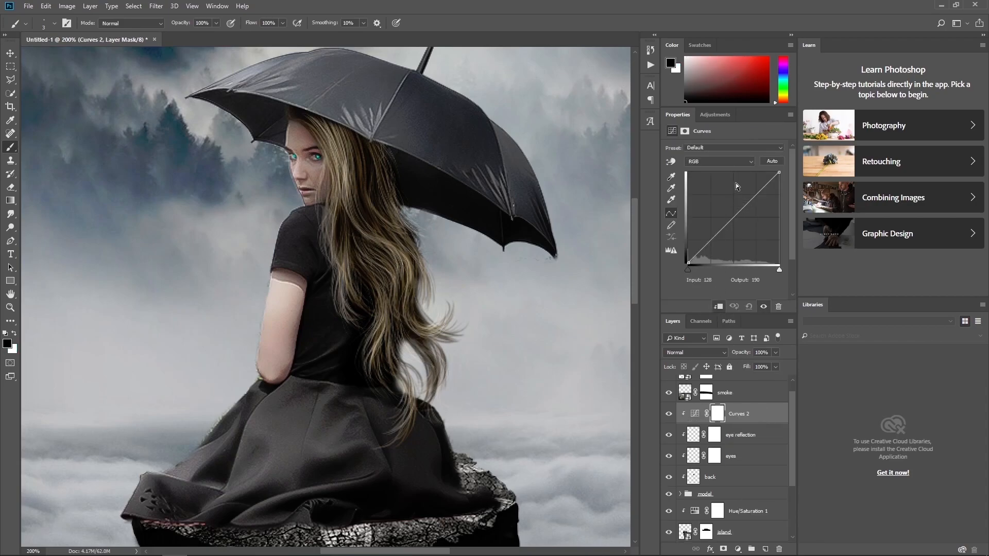
left_click_drag(736, 216, 738, 222)
left_click(738, 221)
left_click_drag(716, 280, 699, 280)
type("123")
key("Tab")
type("136")
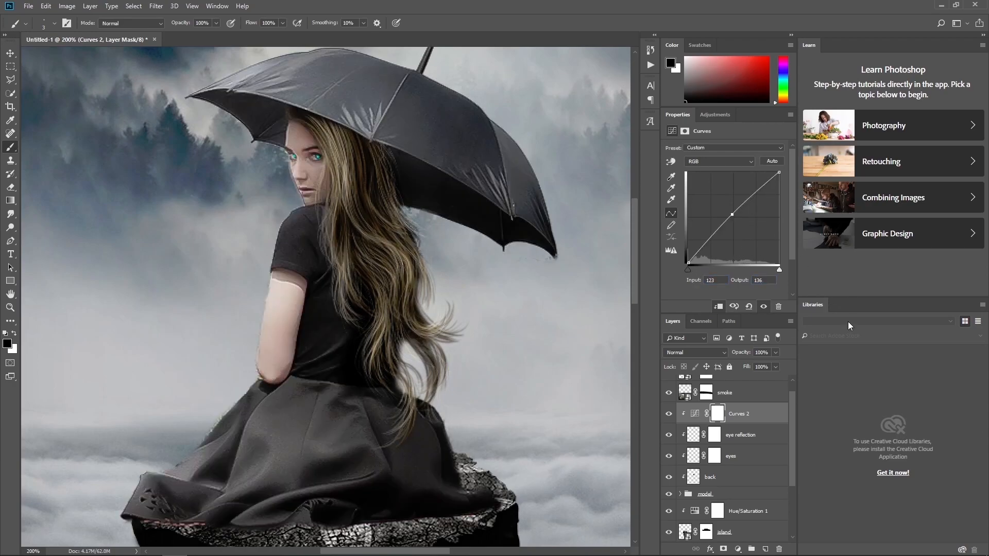
Add a layer mask to the model group and paint black along the skirt's edge with a small brush to clean the cutout.
left_click(721, 493)
left_click(723, 549)
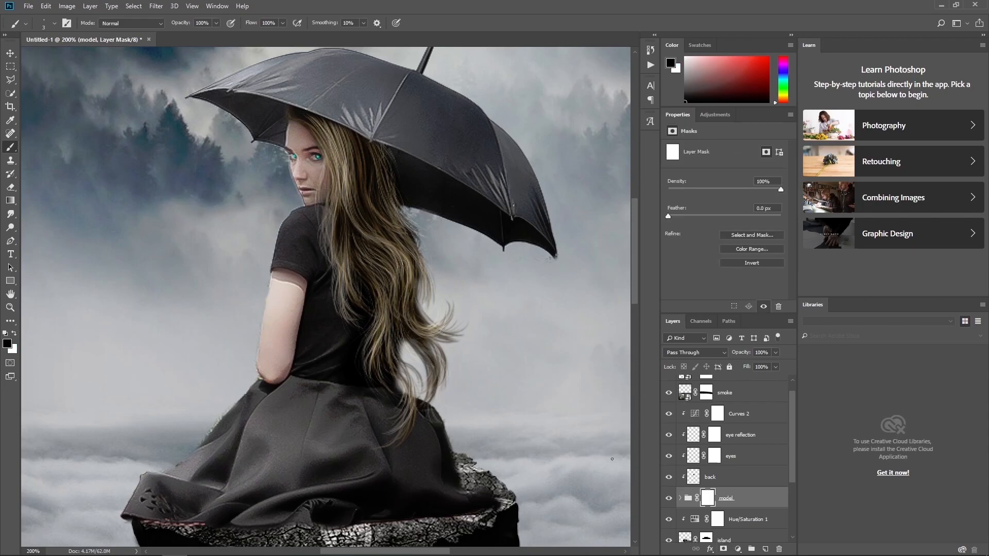
left_click(54, 23)
left_click(119, 80)
key("Return")
key("bracketright")
key("bracketright")
key("bracketright")
key("bracketright")
key("bracketright")
left_click_drag(447, 423, 456, 453)
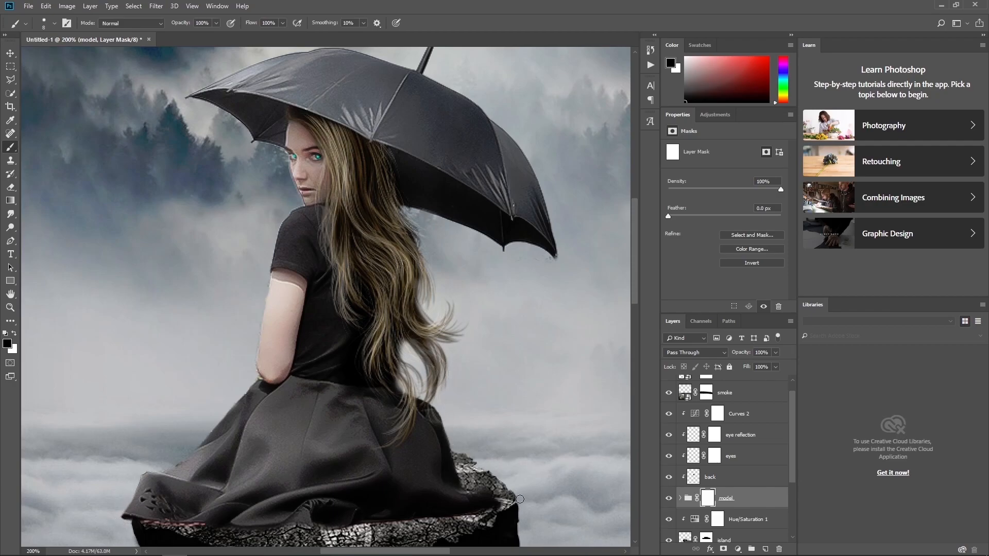
Refine the model group's mask around the woman's hair, arm, face and umbrella using a 5 px brush, alternating black and white.
key("bracketleft")
key("bracketleft")
key("bracketleft")
key("bracketleft")
key("bracketleft")
key("x")
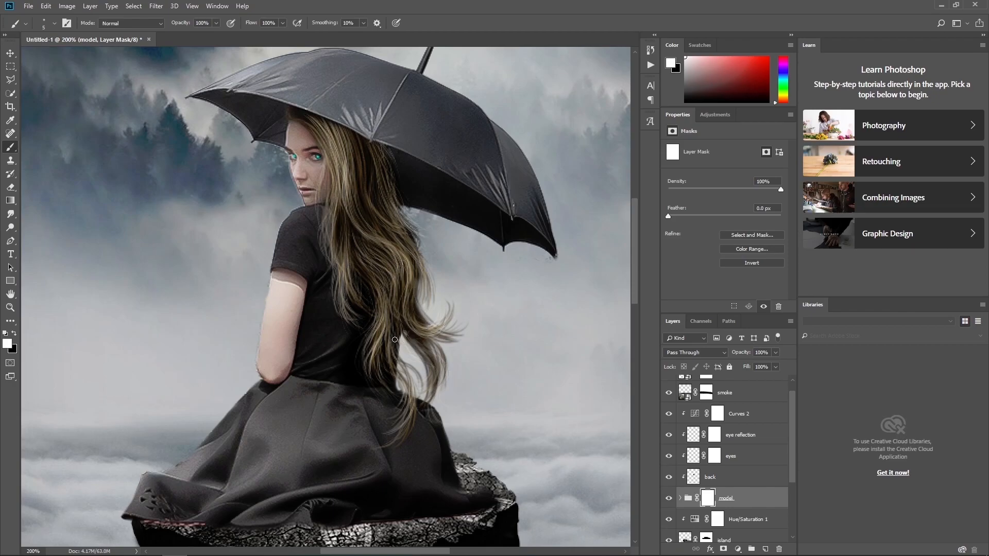
scroll(253, 221, "up", 2)
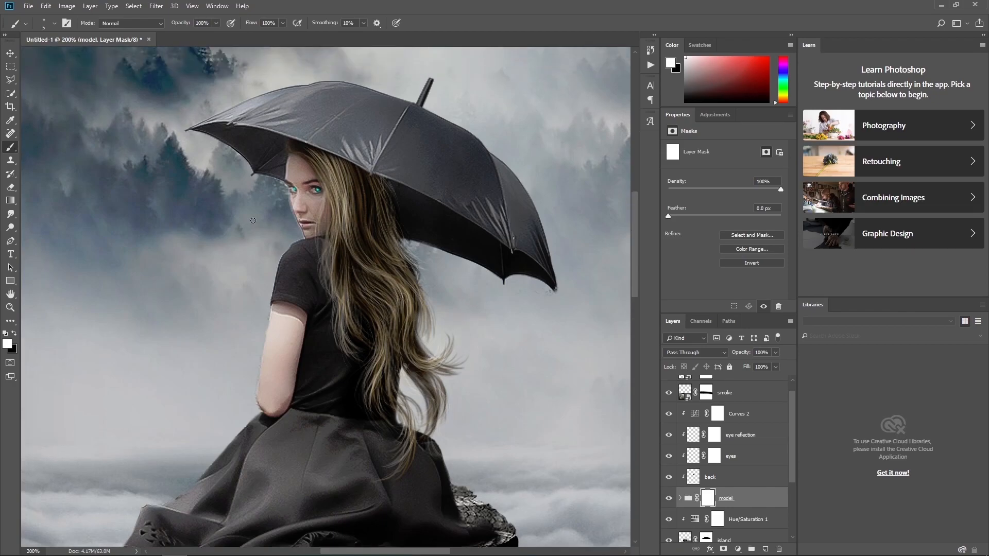
key("x")
key("x")
key("x")
left_click(10, 307)
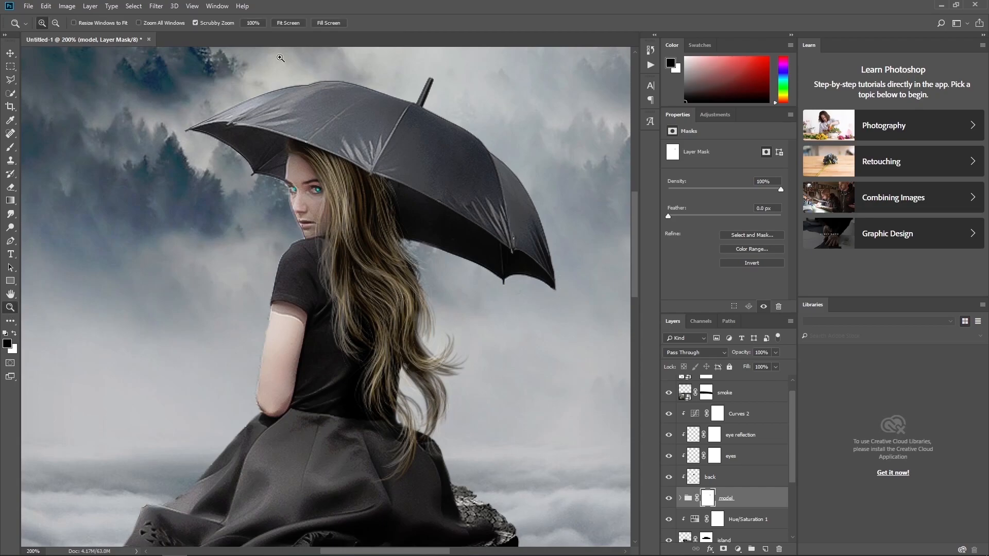
left_click(288, 23)
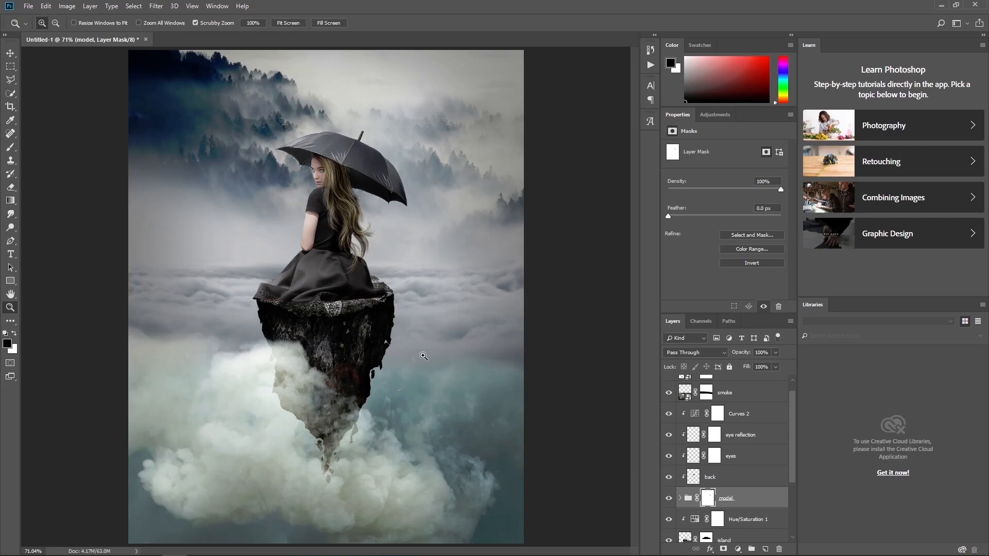
left_click(324, 184)
left_click(323, 184)
key("b")
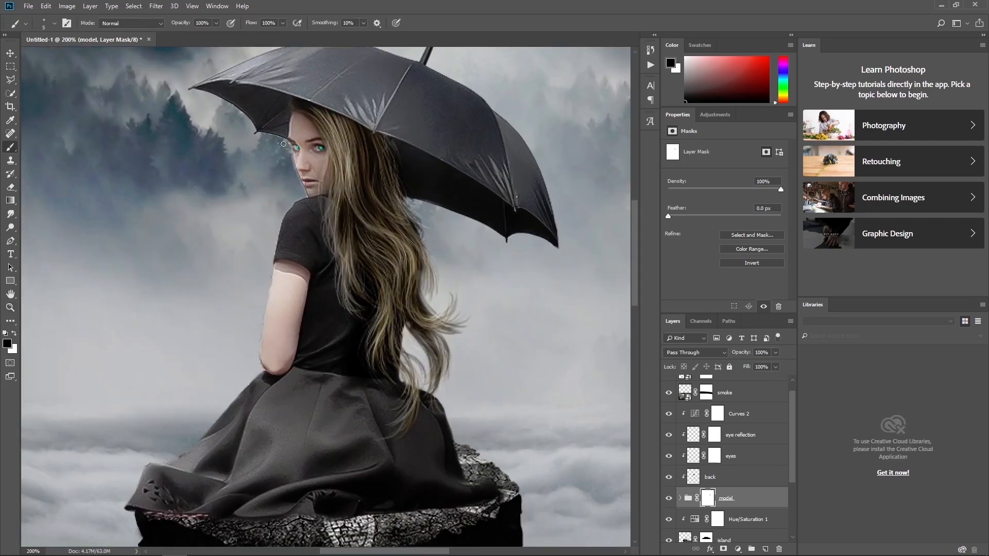
left_click(10, 308)
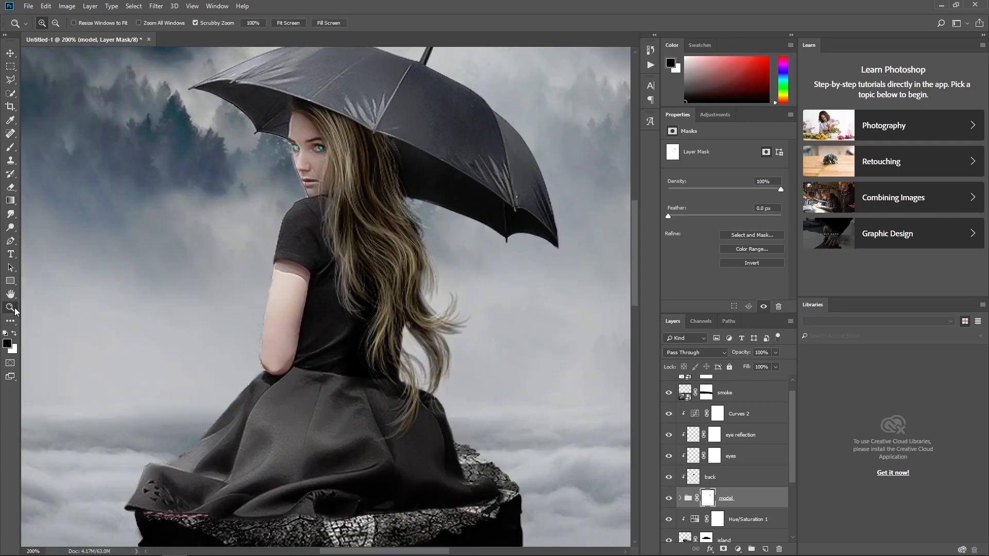
left_click(288, 23)
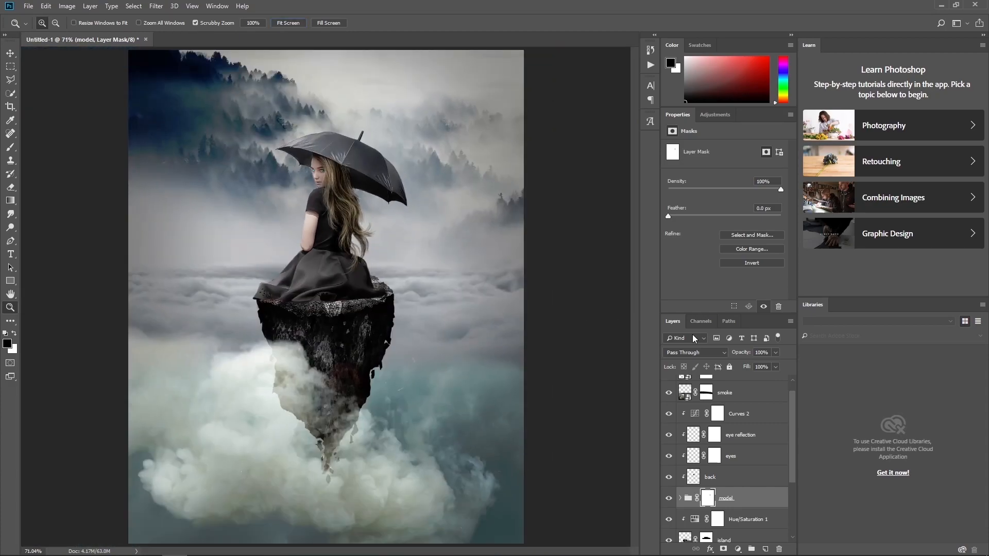
Move the hair layer directly above the woman's Curves adjustment and add a Hue/Saturation adjustment clipped to it.
left_click(756, 413)
left_click_drag(752, 389, 746, 416)
left_click(738, 549)
left_click(760, 451)
left_click(720, 307)
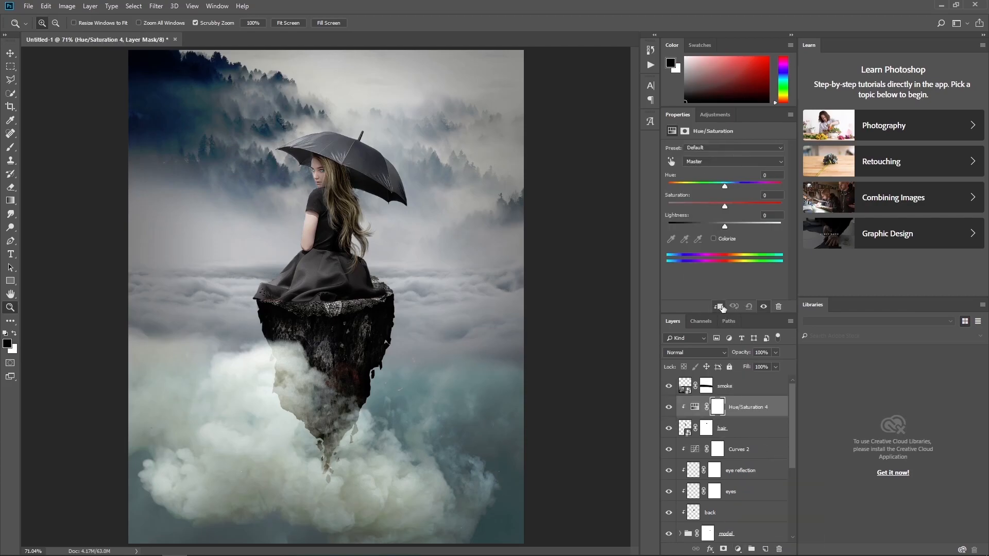
Set the hair's Hue/Saturation adjustment to hue 14, saturation -57 and lightness 21.
left_click(755, 176)
type("14")
type("-57")
type("21")
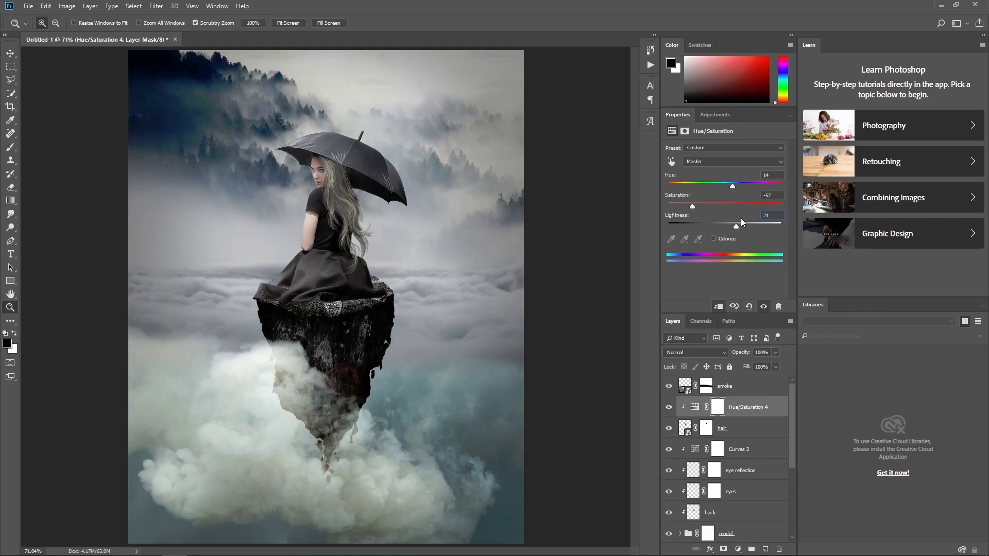
Try colorizing the hair with hue 14, turn Colorize off again and compare the hair with and without the adjustment.
left_click(713, 239)
type("14")
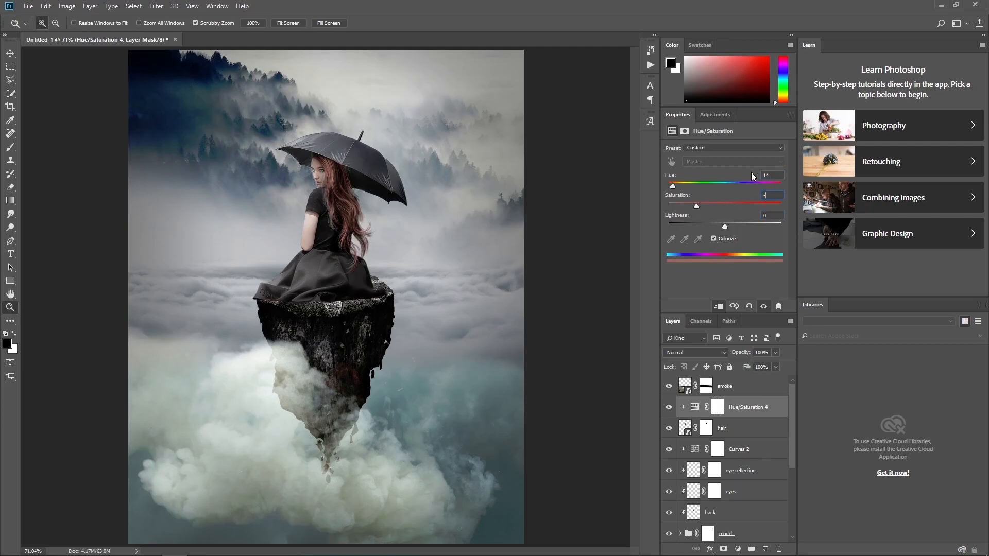
type("-57")
key("Return")
key("Return")
left_click(714, 239)
left_click(669, 407)
left_click(669, 407)
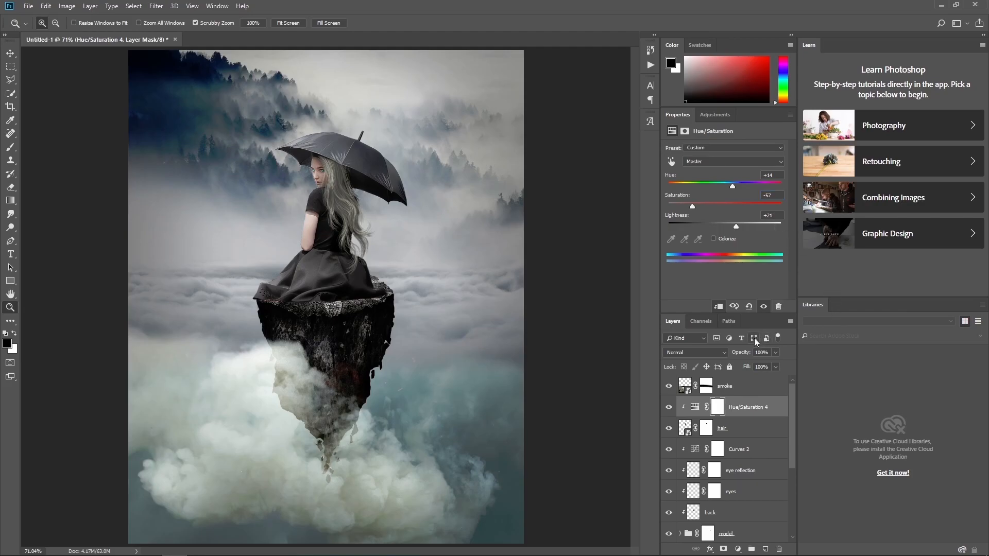
Add a Curves adjustment clipped to the hair with a point at input 116, output 133, and compare the hair with and without it.
left_click(738, 549)
left_click(747, 421)
left_click(719, 306)
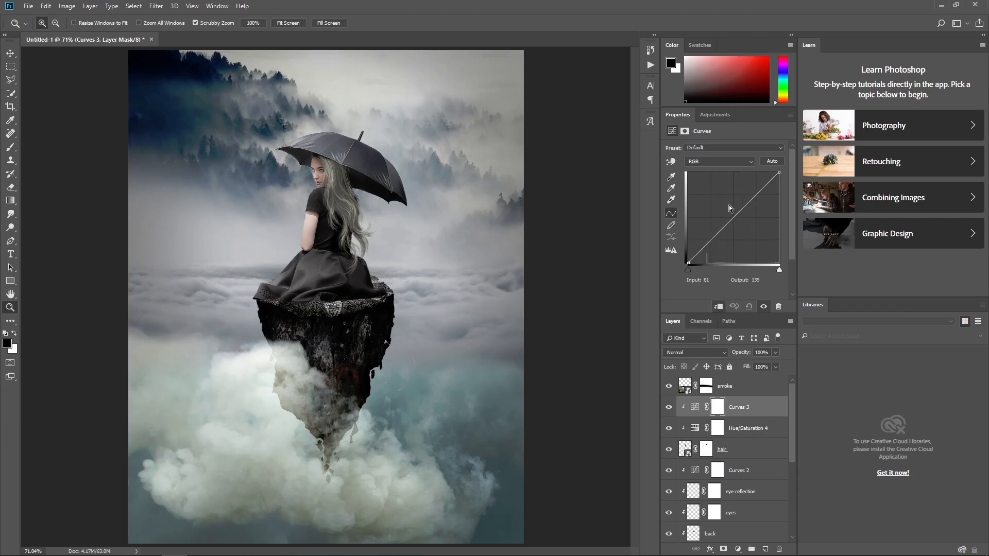
left_click_drag(734, 218, 729, 209)
left_click(719, 281)
key("BackSpace")
type("6")
key("Tab")
type("133")
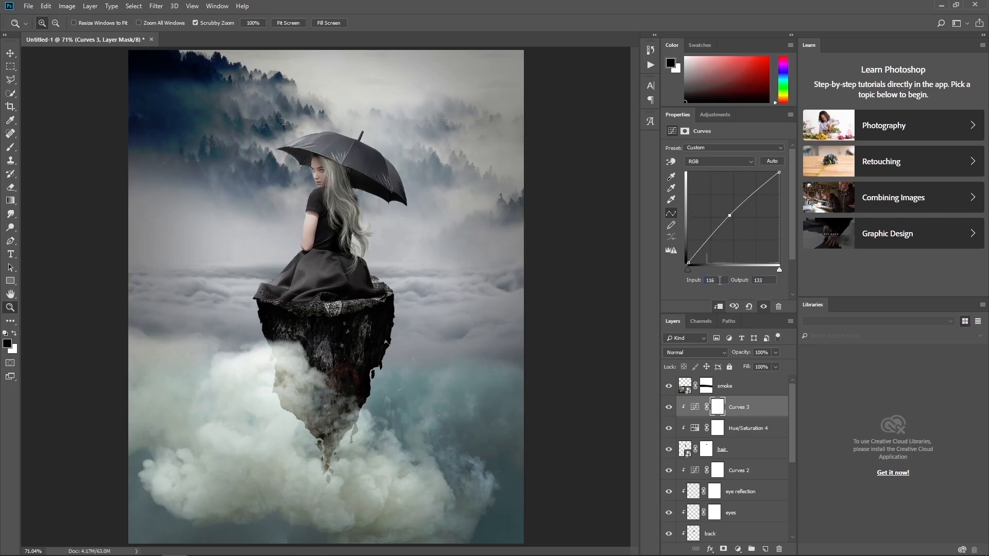
left_click(669, 407)
left_click(669, 407)
Enlarge the brush and paint black on the hair's Curves mask over the top of the hair beneath the umbrella.
left_click(717, 411)
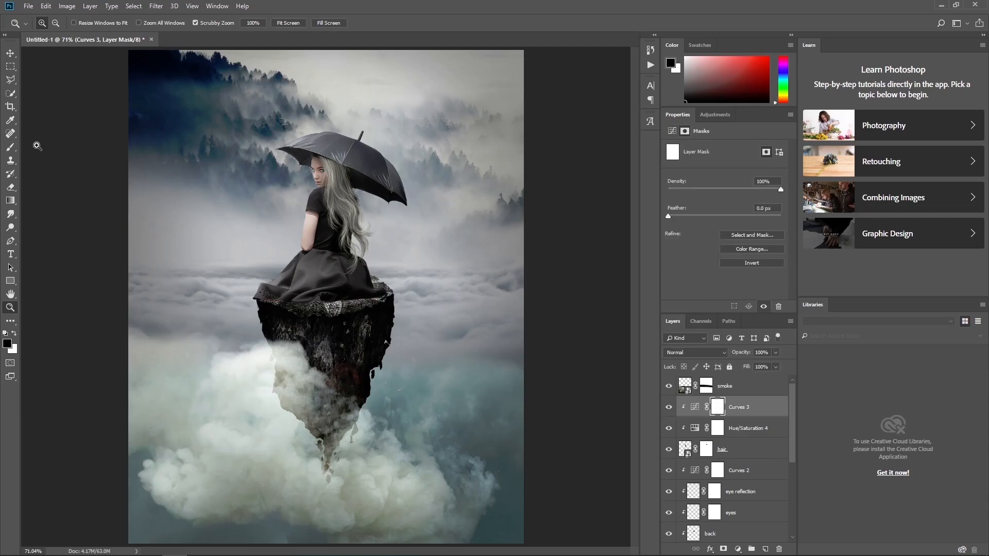
key("b")
key("]")
key("]")
key("]")
key("]")
key("]")
key("]")
key("]")
key("]")
key("]")
key("]")
mouse_move(342, 150)
left_mouse_down()
mouse_move(348, 169)
mouse_move(338, 153)
left_mouse_up()
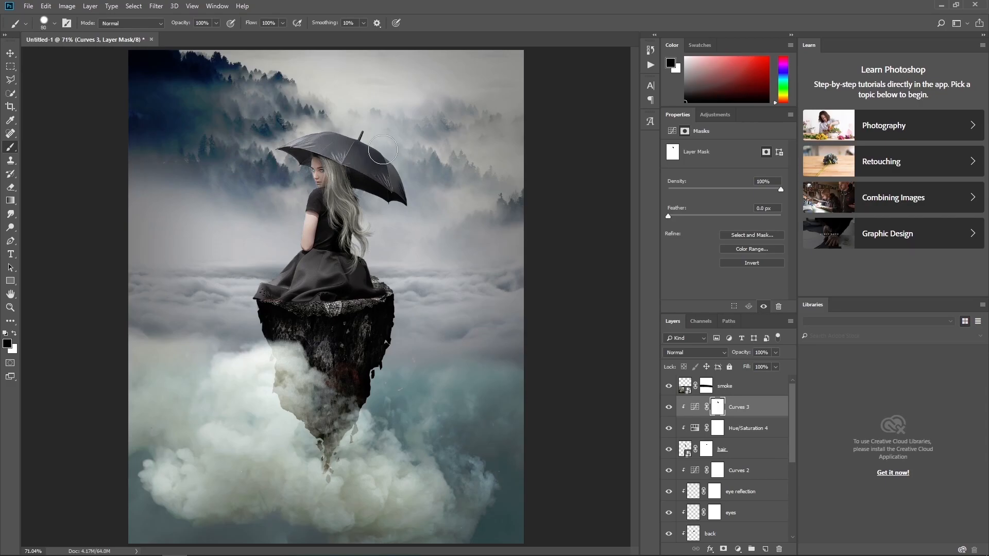
Paint black on the Curves mask along the hair beside the face with a smaller, softer brush, and compare the effect.
key("bracketleft")
key("bracketleft")
key("bracketleft")
key("bracketleft")
key("x")
left_click(54, 23)
left_click_drag(114, 79, 71, 78)
left_click(632, 227)
key("x")
left_click_drag(330, 165, 328, 187)
key("x")
key("x")
left_click(669, 407)
left_click(669, 407)
Set the smoke layer's fill to 87%.
left_click(685, 386)
type("37")
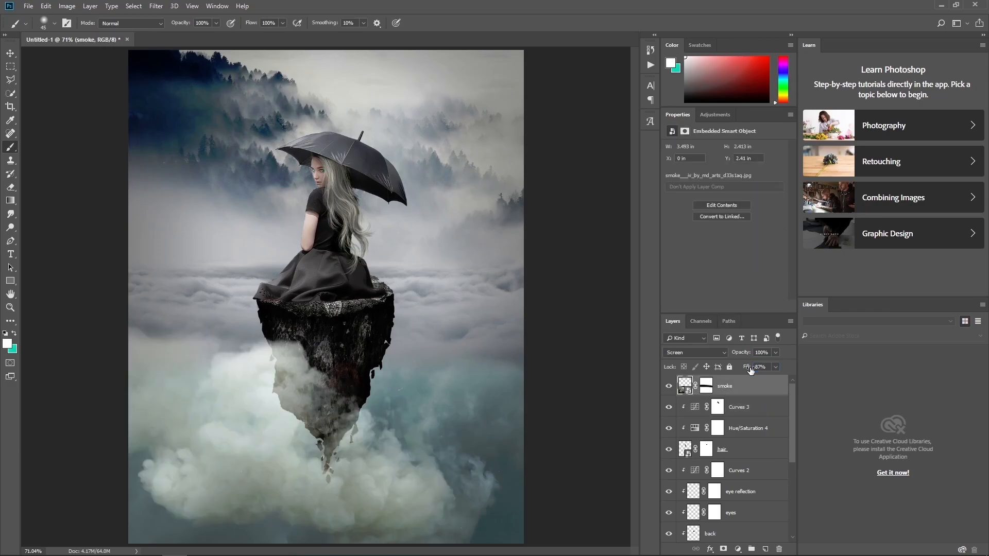
left_click(738, 549)
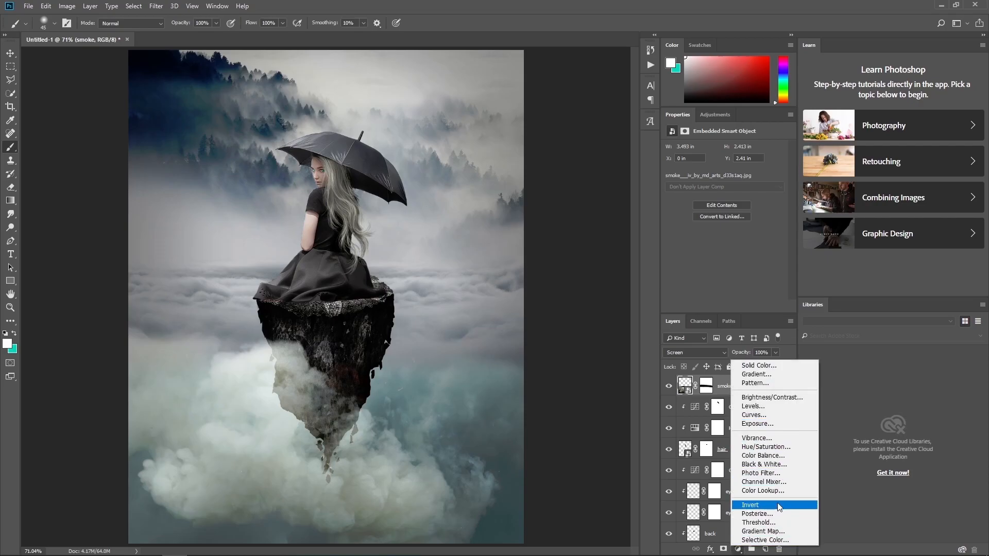
left_click(712, 550)
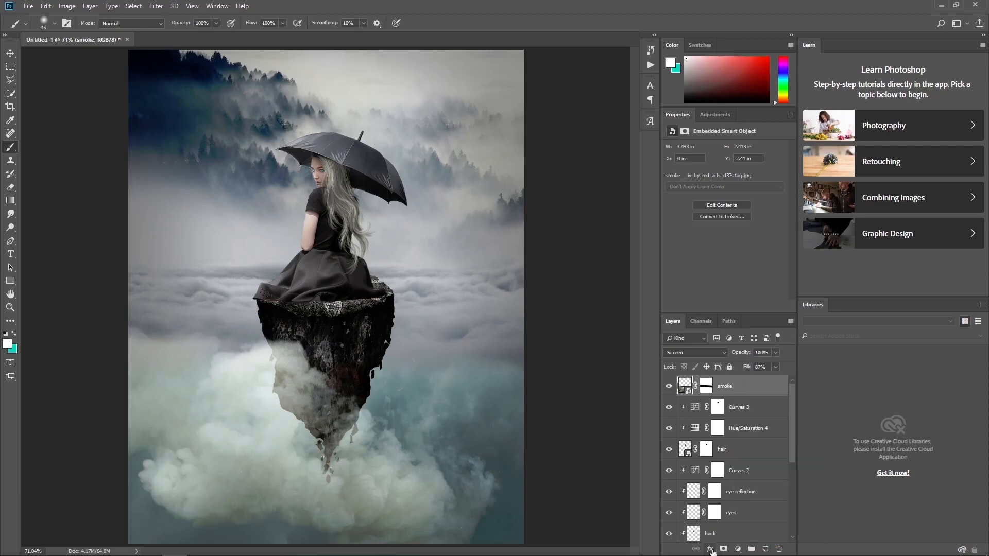
left_click(711, 550)
left_click(715, 550)
Add a Photo Filter adjustment with Warming Filter (85) above the smoke layer and compare the image with and without it.
left_click(738, 549)
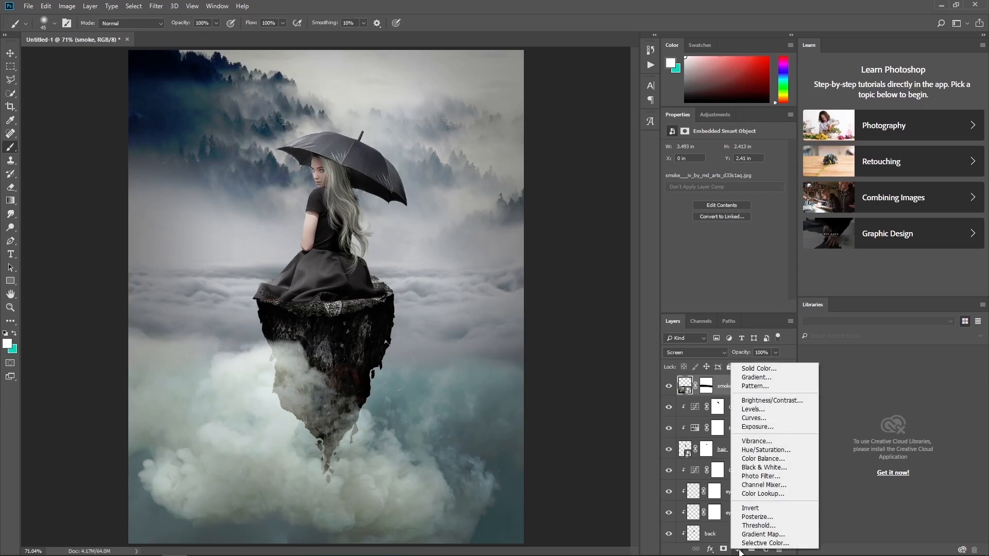
left_click(761, 477)
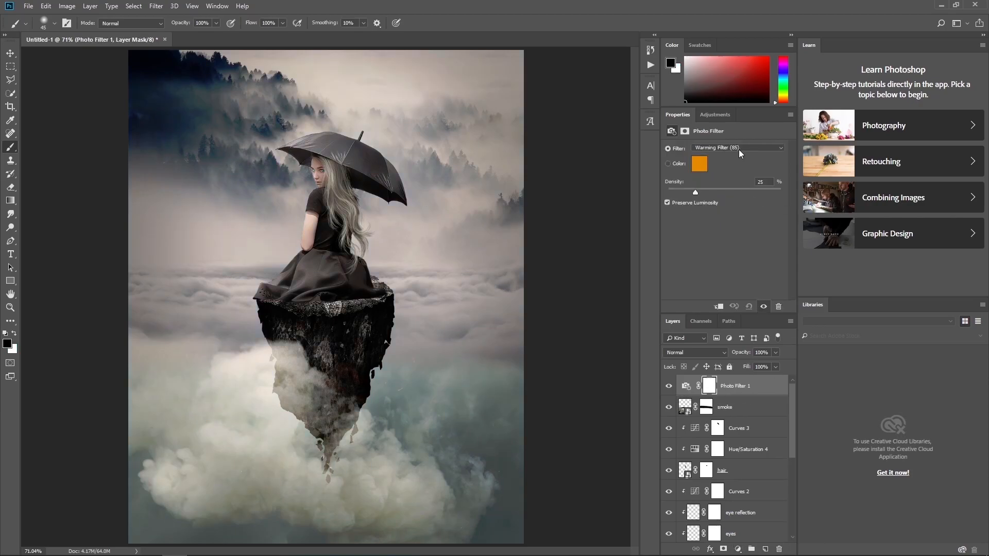
left_click(671, 391)
left_click(672, 392)
Add a new layer above the Photo Filter, fill it with the dark red #261010 and set its blend mode to Exclusion.
left_click(765, 549)
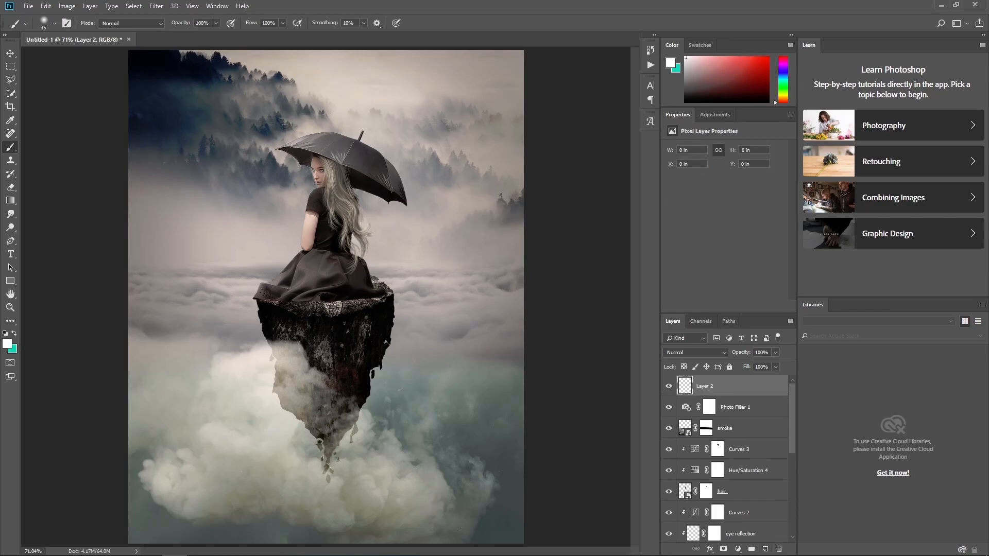
left_click(46, 6)
left_click(65, 164)
left_click(324, 182)
left_click(305, 199)
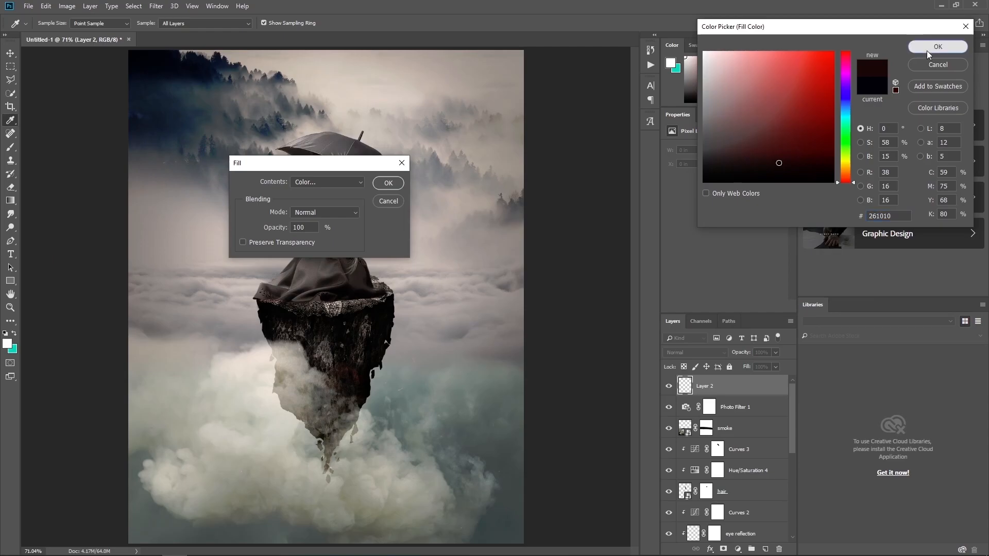
left_click(926, 50)
left_click(387, 185)
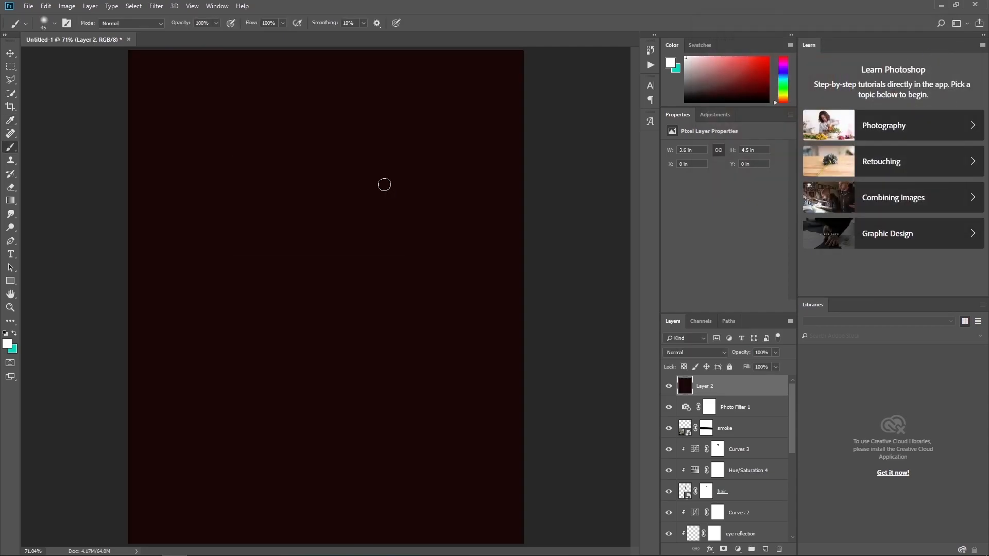
left_click(678, 351)
left_click(676, 289)
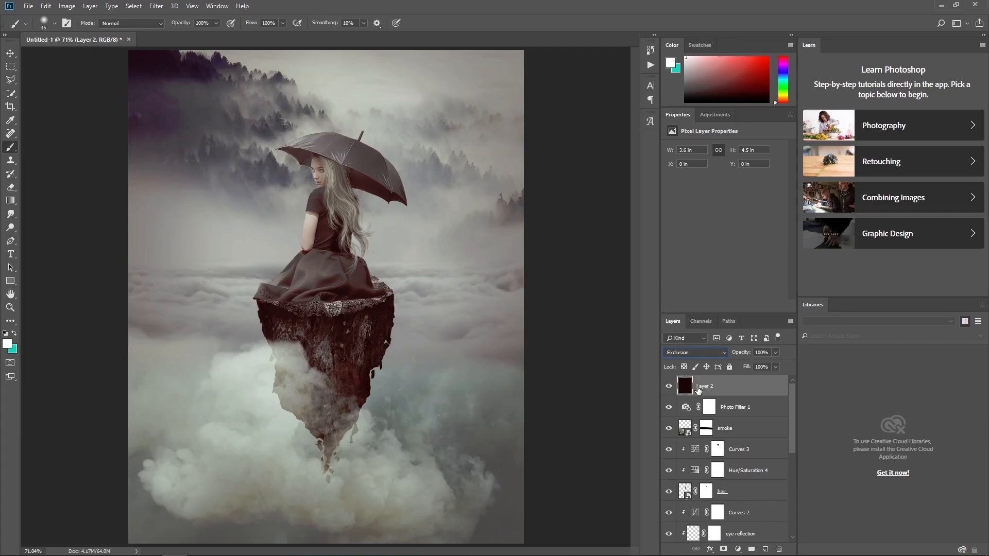
Add a Color Balance adjustment on top with midtones at Cyan-Red -29, Magenta-Green -5 and Yellow-Blue 37.
left_click(738, 549)
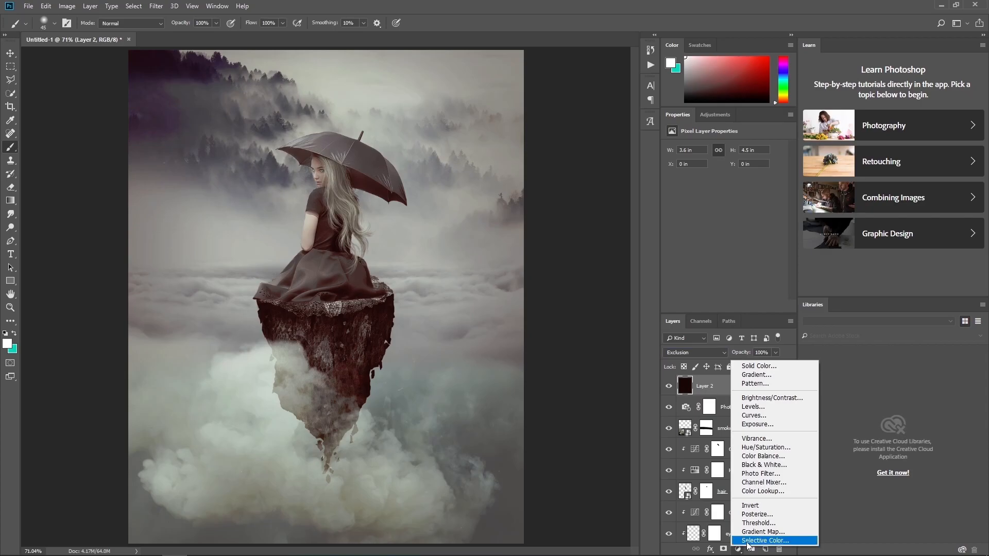
left_click(771, 457)
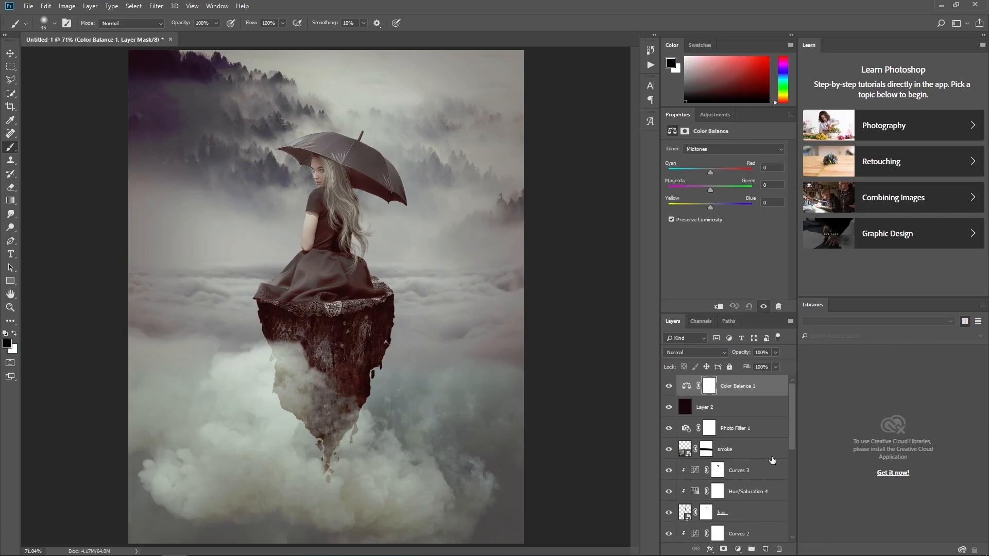
type("-29")
key("Tab")
type("-5")
type("37")
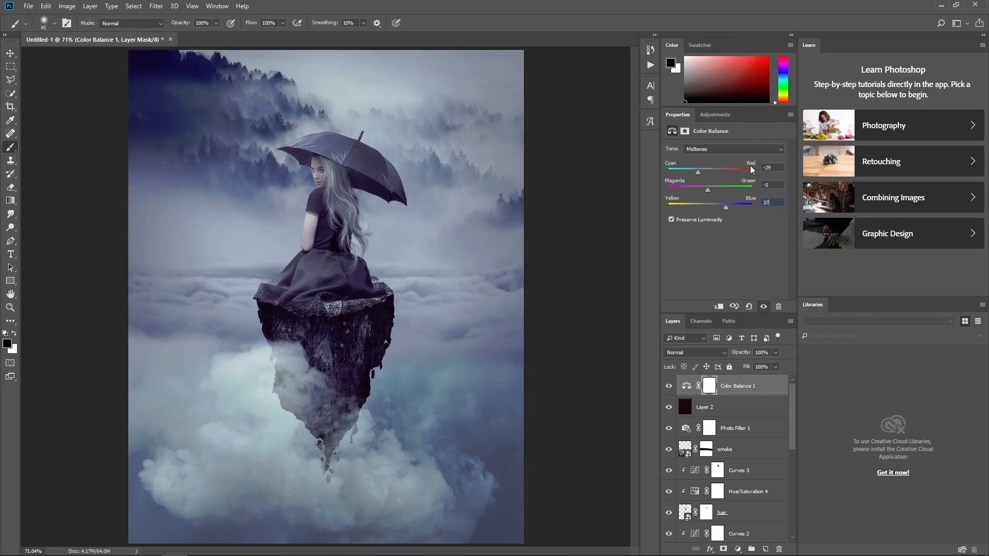
Set the Color Balance highlights to Cyan-Red -27 and Yellow-Blue -16.
left_click(731, 149)
left_click(710, 174)
left_click(768, 168)
type("-27")
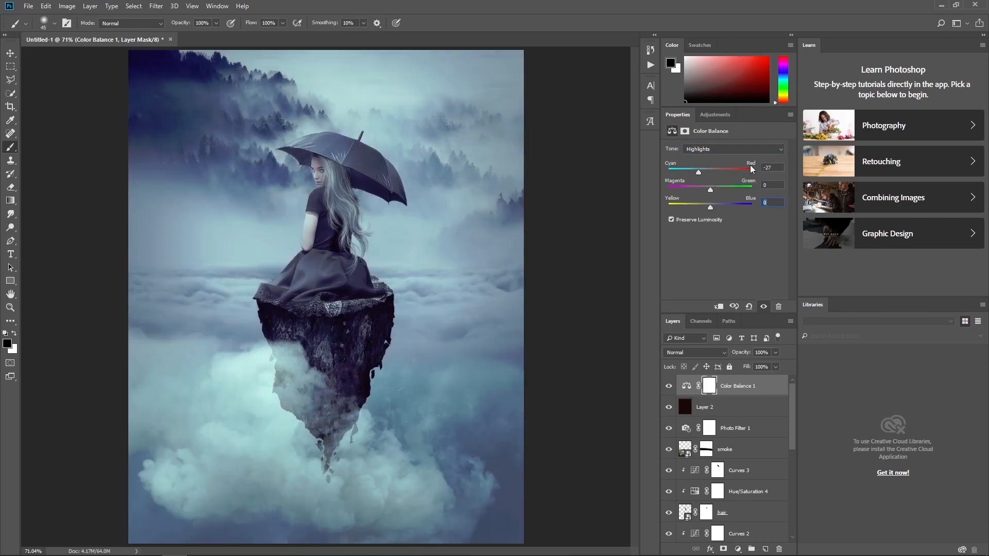
type("-16")
Add a Curves adjustment above the Color Balance with an RGB point at input 45, output 43.
left_click(738, 549)
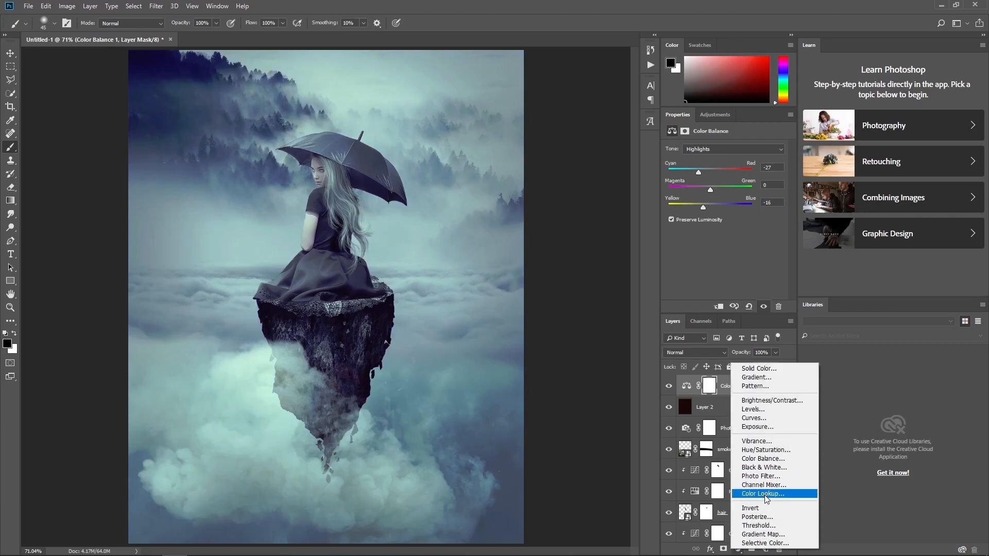
left_click(768, 418)
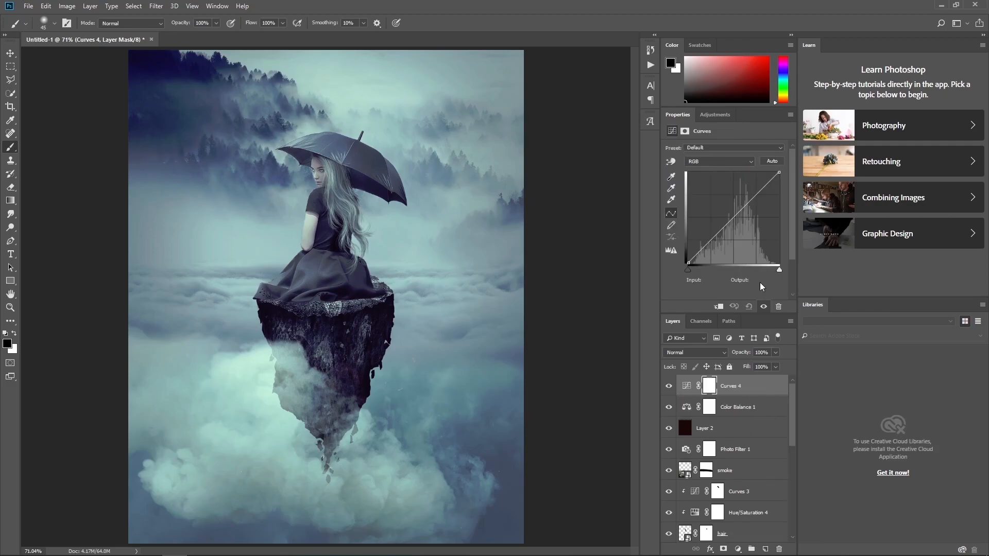
left_click_drag(721, 230, 713, 219)
left_click_drag(715, 281, 690, 282)
type("45")
key("Tab")
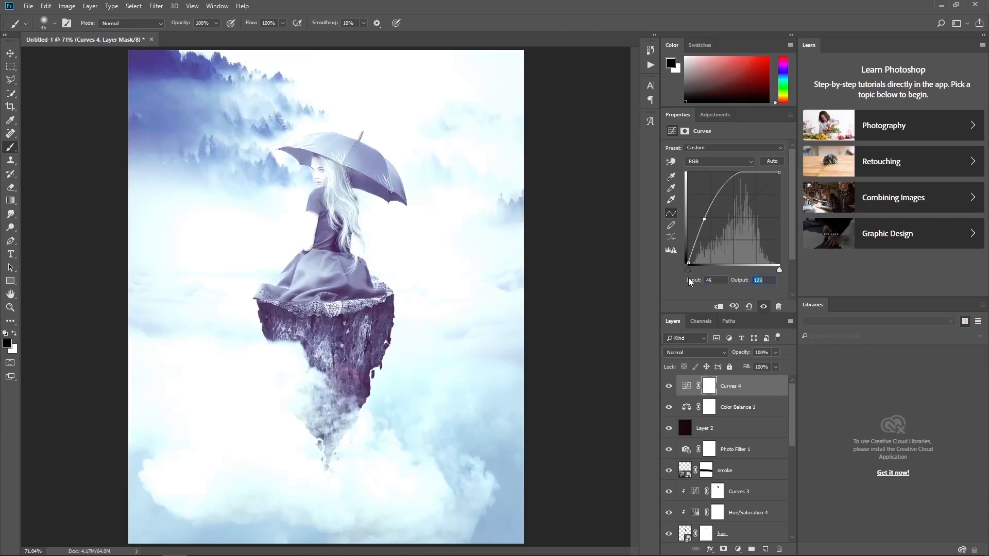
type("43")
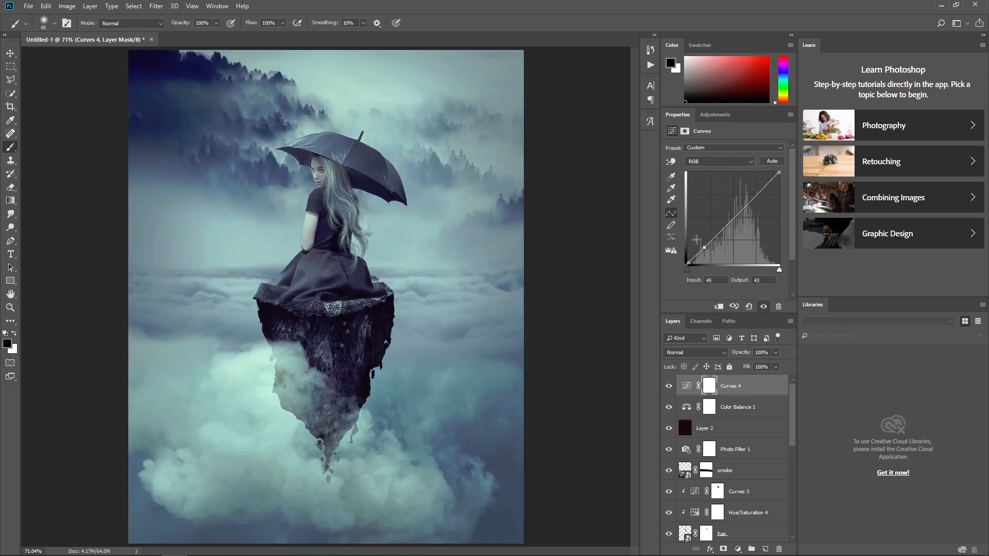
Add a second RGB point to the top Curves adjustment at input 210, output 219.
left_click_drag(748, 204, 757, 209)
left_click(710, 280)
type("210")
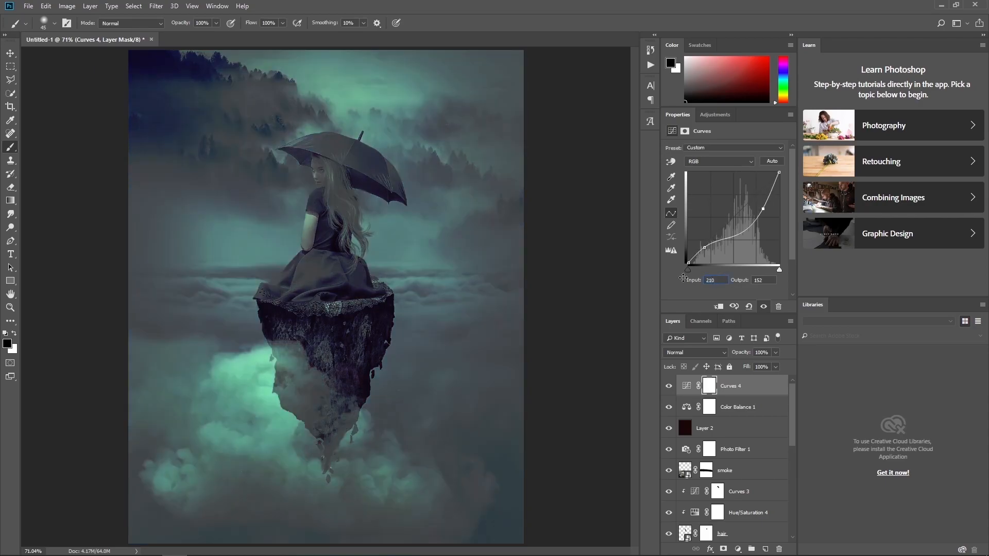
key("Tab")
type("1")
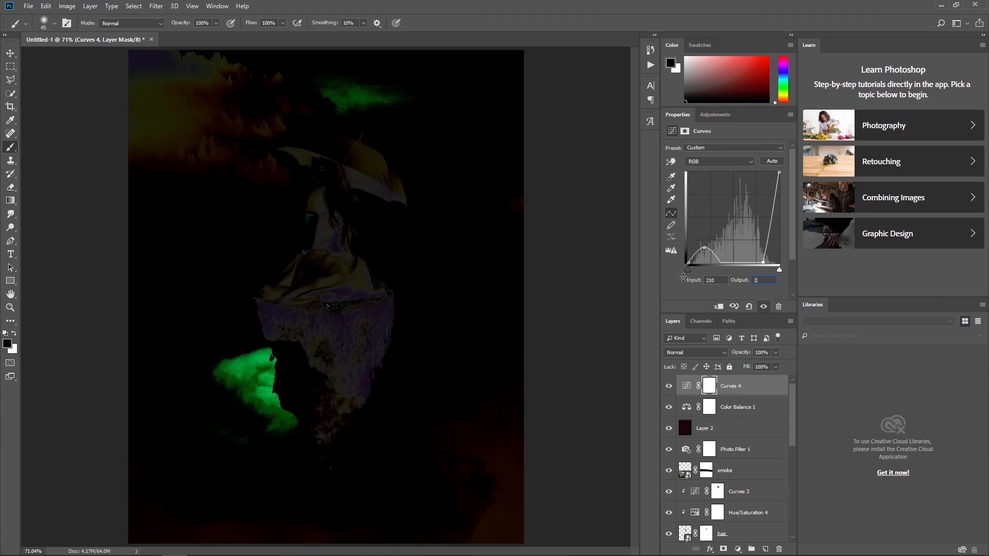
type("19")
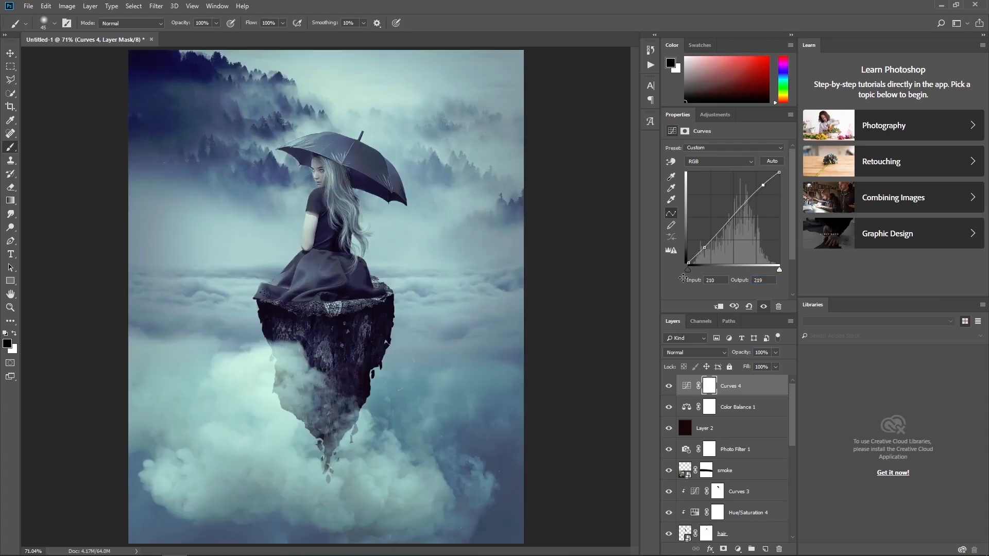
Lower the white end point of the Red curve to output 246.
left_click(701, 163)
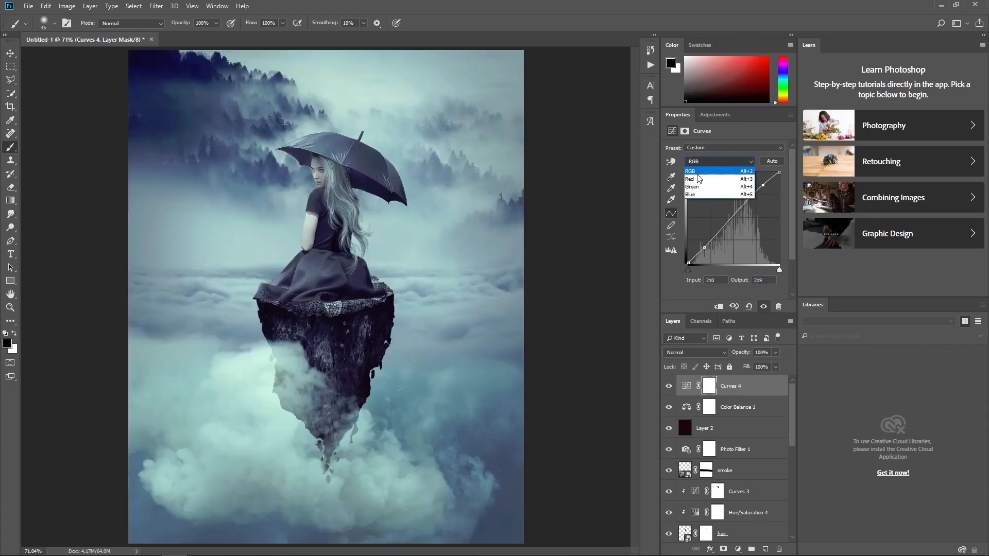
left_click(698, 176)
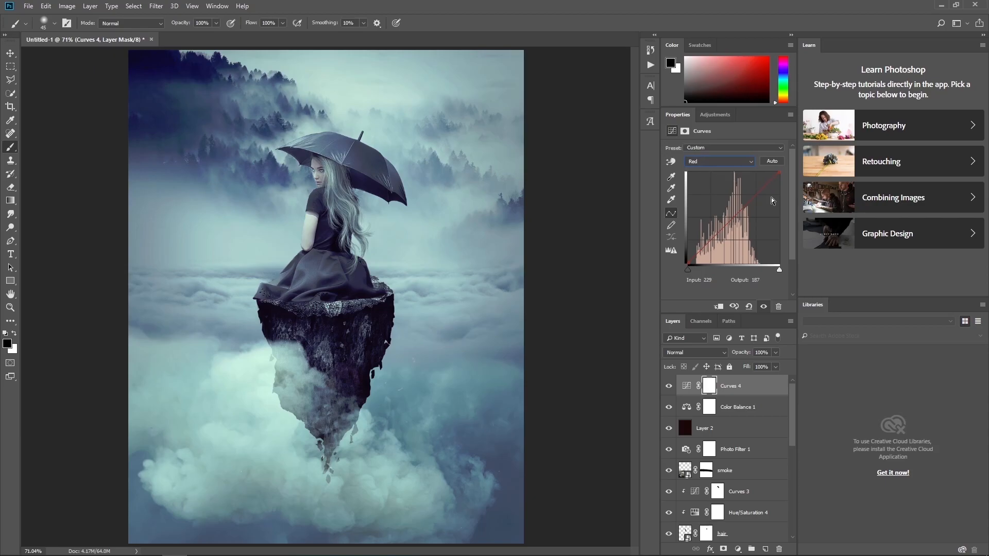
left_click_drag(779, 174, 779, 177)
left_click_drag(767, 282, 743, 282)
type("246")
On the Green curve, set the black end point to output 11 and the white end point to output 240.
left_click(703, 161)
left_click(697, 184)
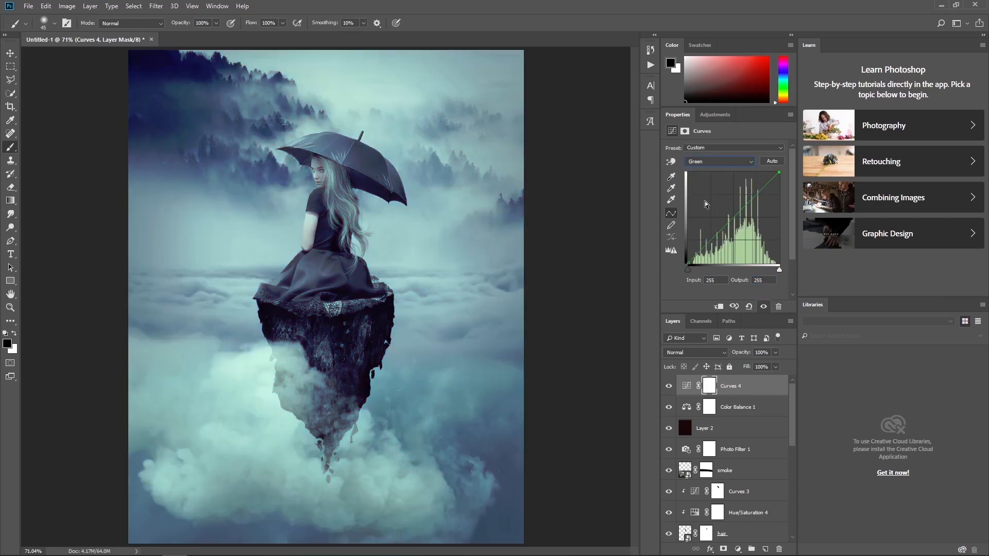
left_click(688, 264)
left_click(765, 281)
type("11")
left_click_drag(778, 173, 790, 179)
left_click(741, 279)
type("240")
On the Blue curve, set the black end point to output 22 and the white end point to output 212.
left_click(702, 161)
left_click(699, 196)
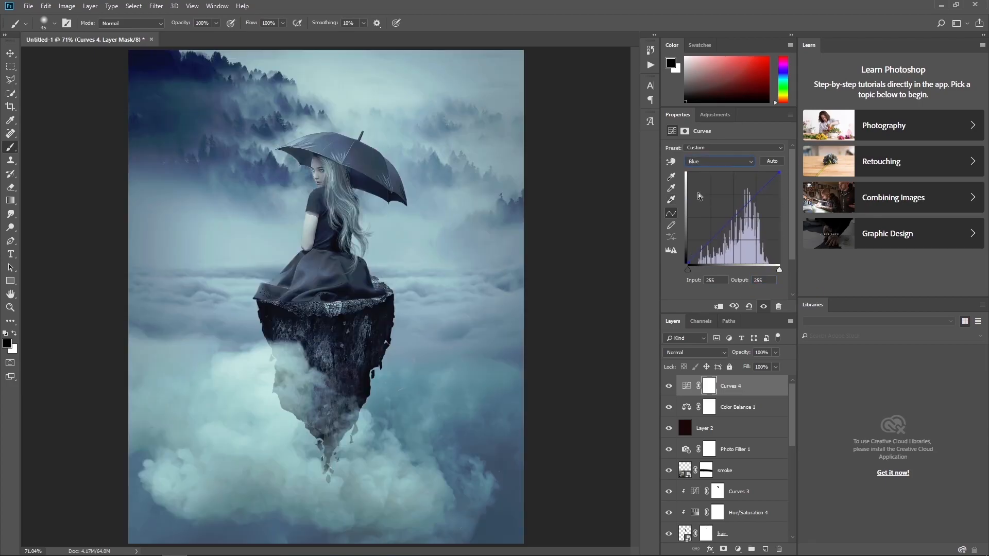
left_click_drag(687, 264, 682, 259)
left_click(764, 280)
type("22")
left_click_drag(779, 173, 781, 178)
left_click(760, 279)
type("212")
Add a Vibrance adjustment above the Curves with vibrance 83 and saturation 42.
left_click(738, 549)
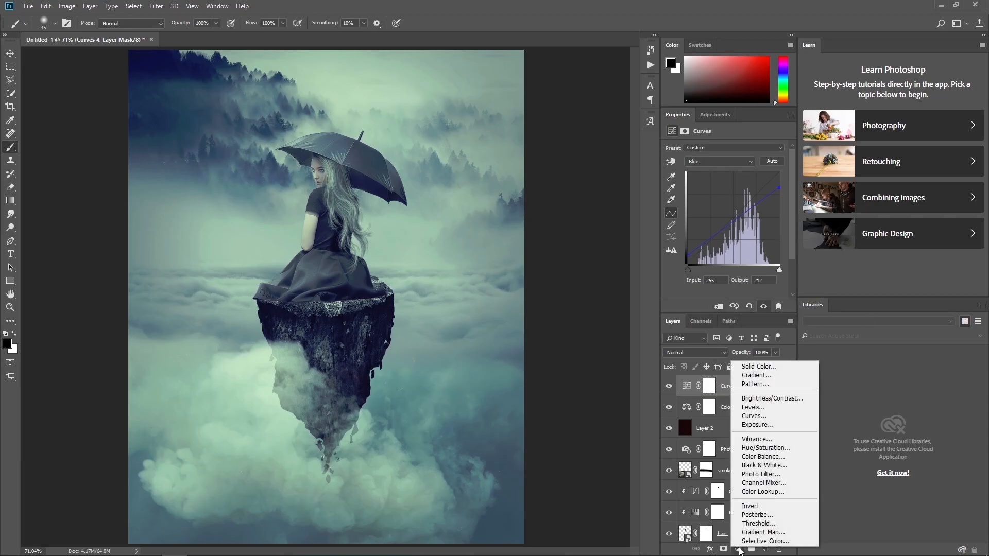
left_click(766, 440)
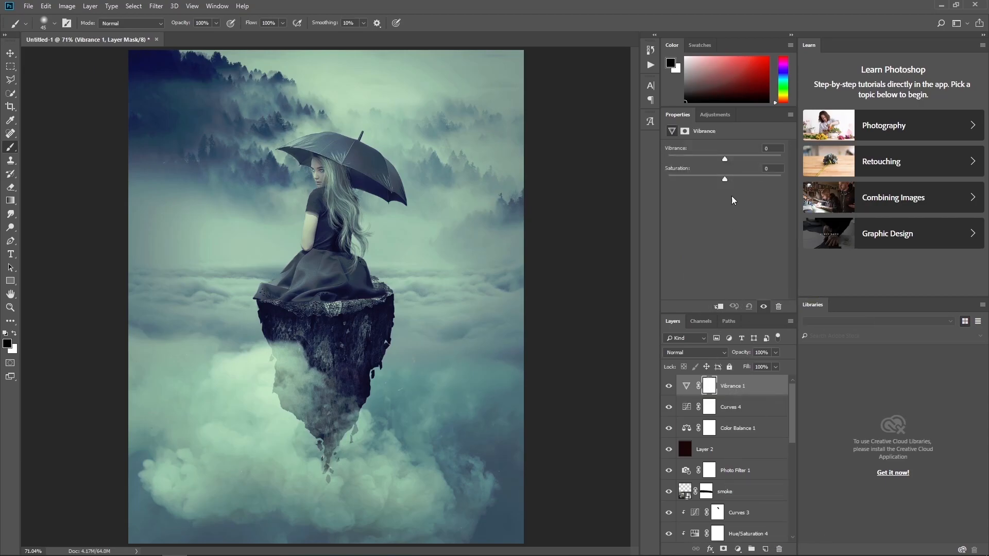
type("83")
key("Tab")
type("42")
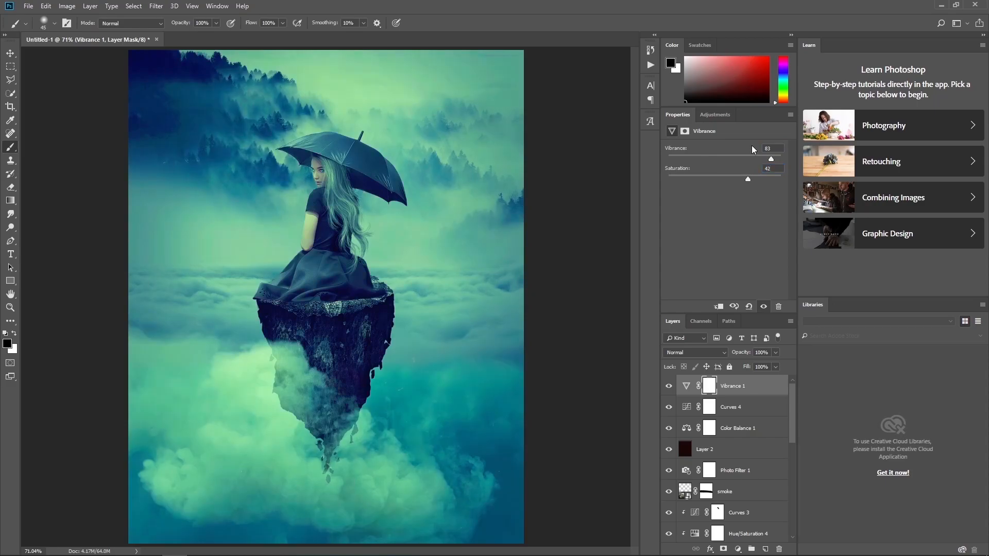
Add a Selective Color adjustment above the Vibrance and set its Reds components to 17, 70 and 44 %, starting from cyan.
left_click(738, 549)
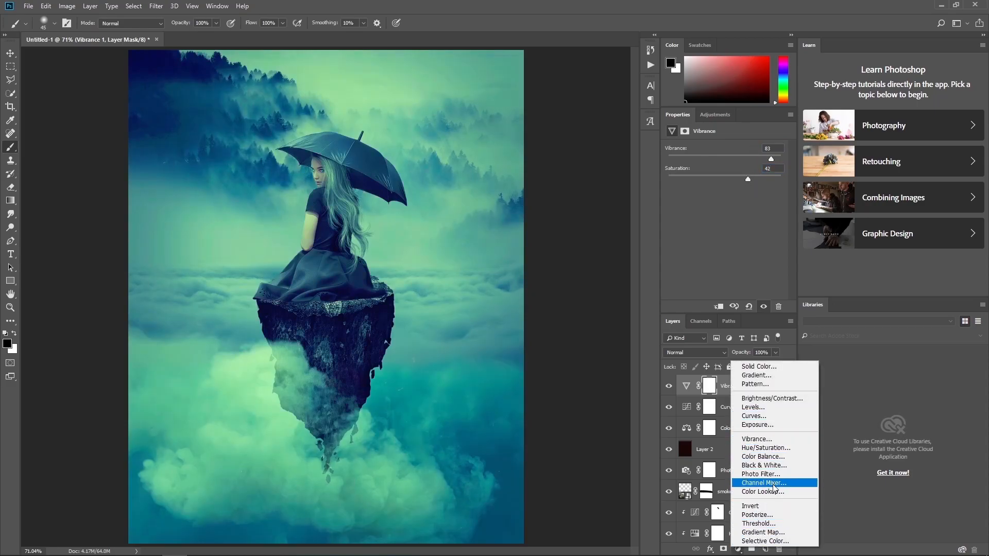
left_click(771, 540)
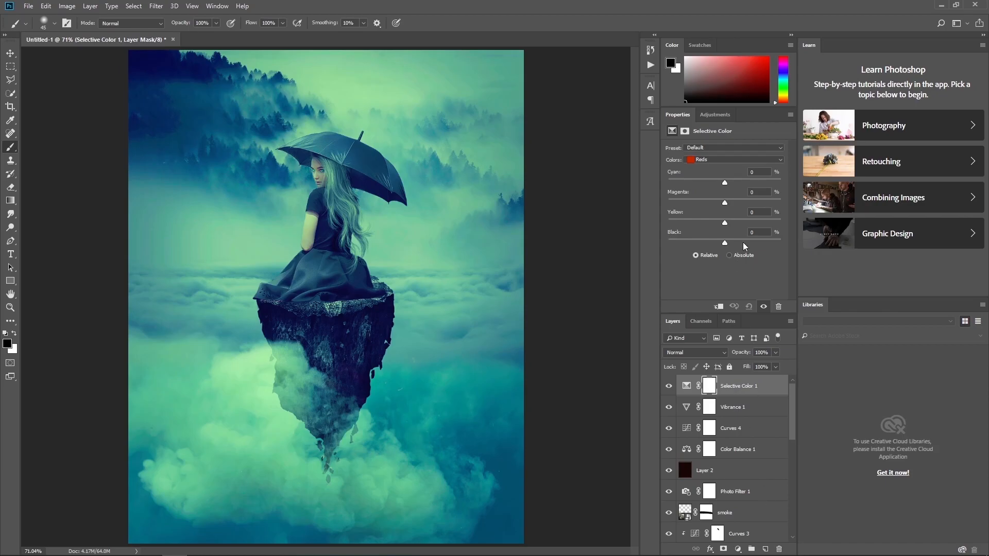
left_click(757, 172)
type("17")
type("70")
type("44")
Set the Selective Color Cyans to cyan 65, magenta -11 and yellow -59 %.
left_click(724, 161)
left_click(721, 192)
type("65")
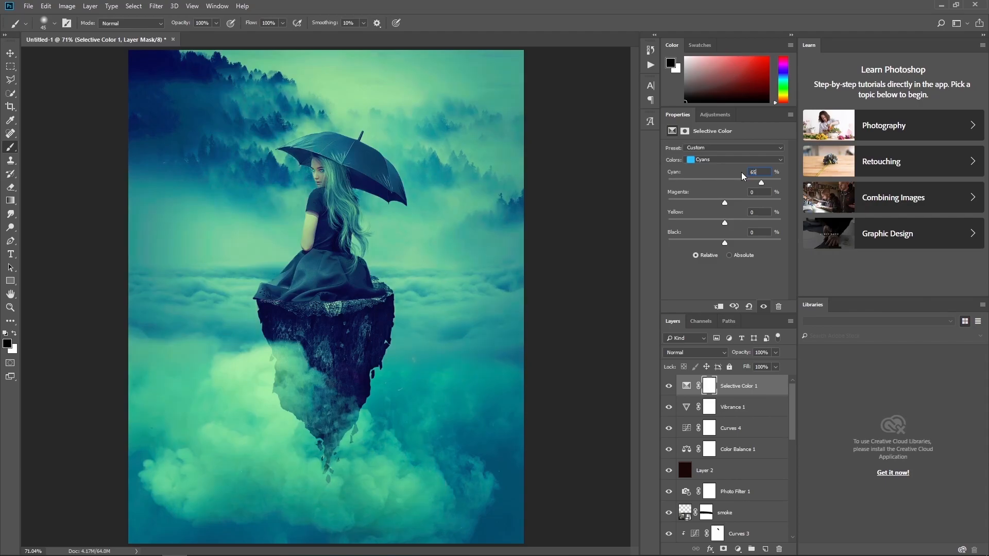
type("-59")
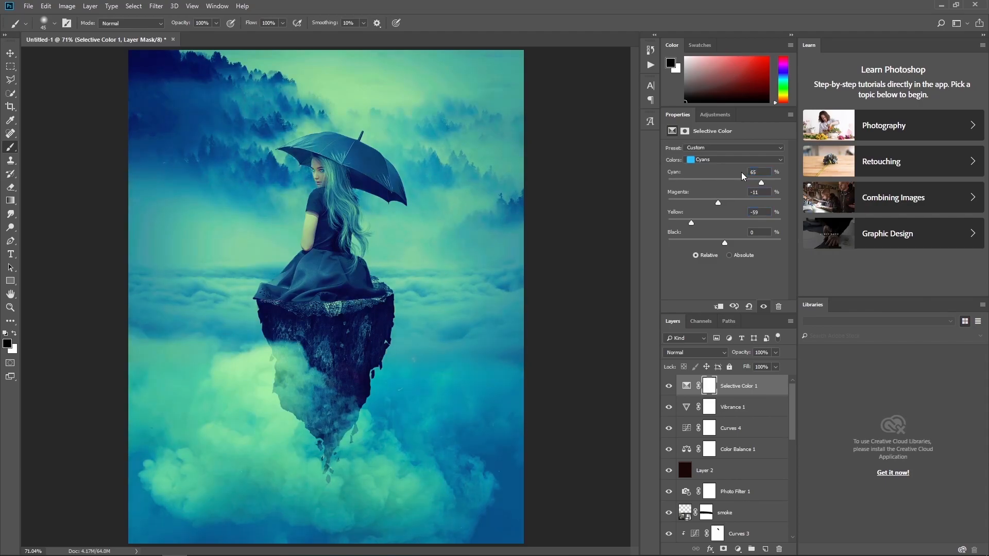
Set the cyan component of another color range in the Selective Color adjustment to -33 %.
left_click(734, 160)
left_click(746, 194)
double_click(754, 173)
type("-33")
Set the Selective Color Neutrals to cyan -5, magenta -6, yellow -9 and black 8 %.
left_click(737, 160)
left_click(741, 228)
type("-")
type("-6")
type("-5")
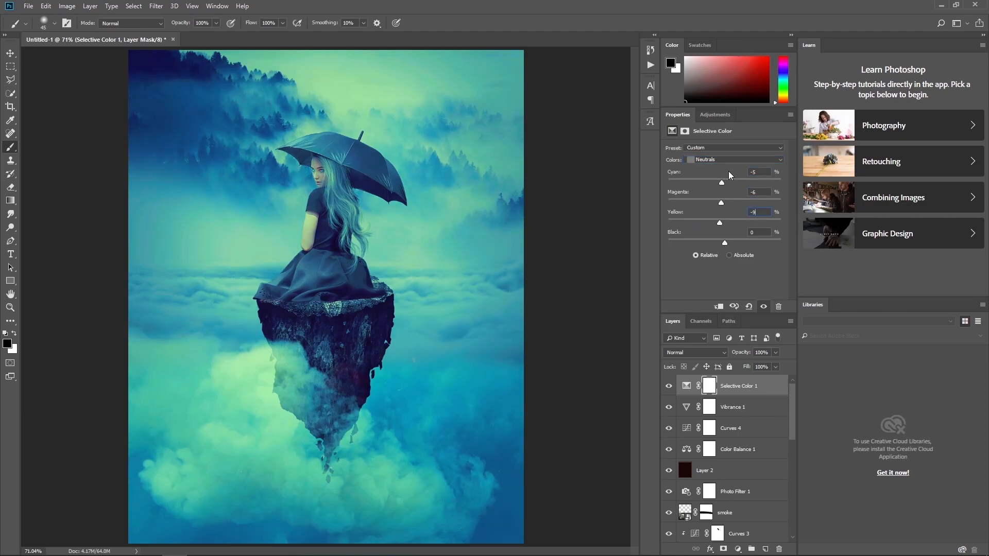
type("8")
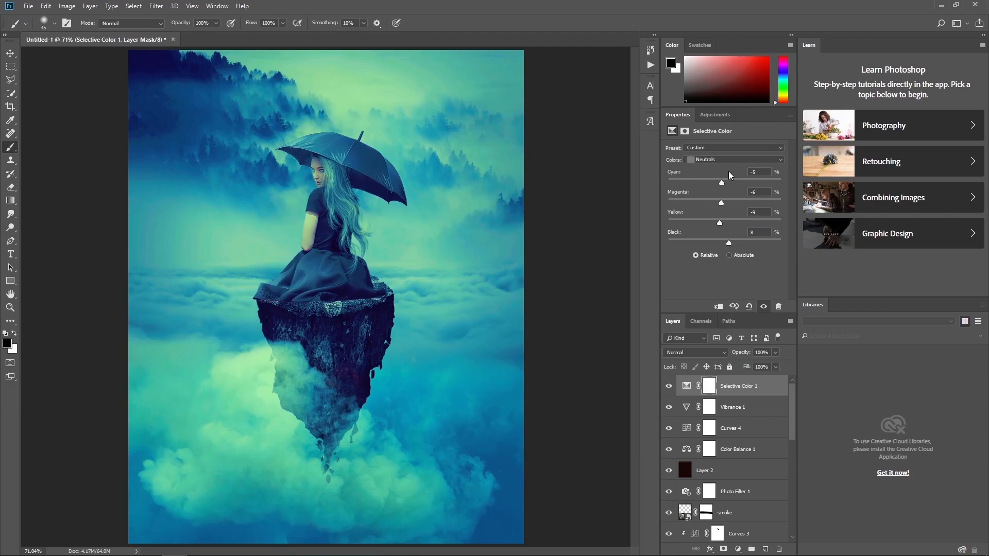
Set the Selective Color Blacks to cyan -16, magenta -6, yellow -18 and black 17 %.
left_click(705, 160)
left_click(705, 240)
left_click(760, 171)
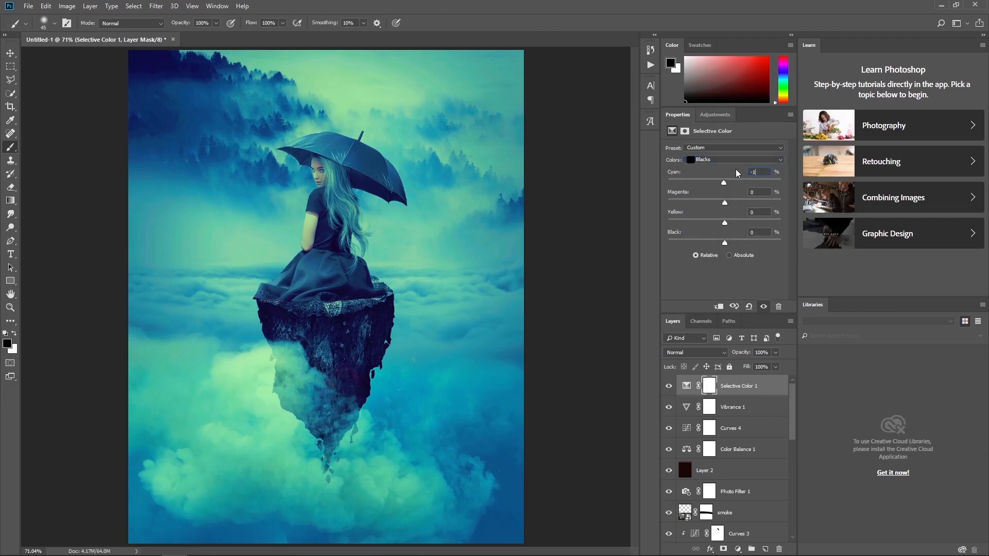
type("-6-18")
key("Tab")
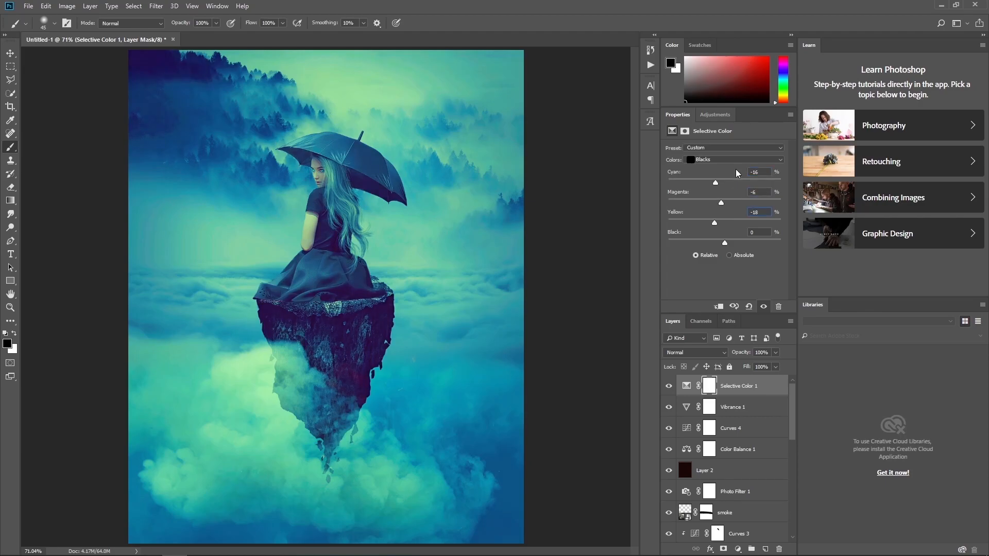
type("17")
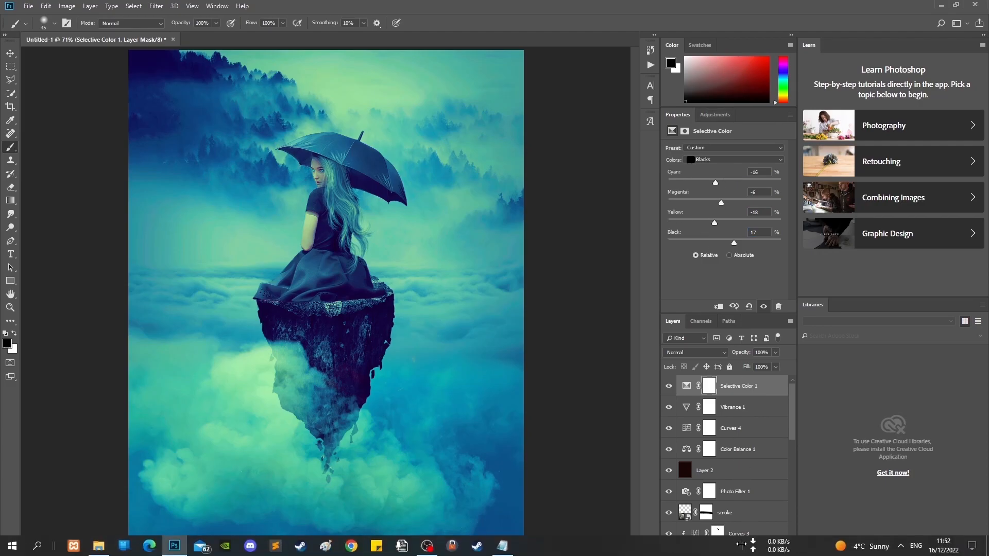
Add a Color Lookup adjustment above the Selective Color with the 3DLUT file FoggyNight.3DL.
left_click(738, 549)
left_click(783, 497)
left_click(742, 150)
left_click(744, 286)
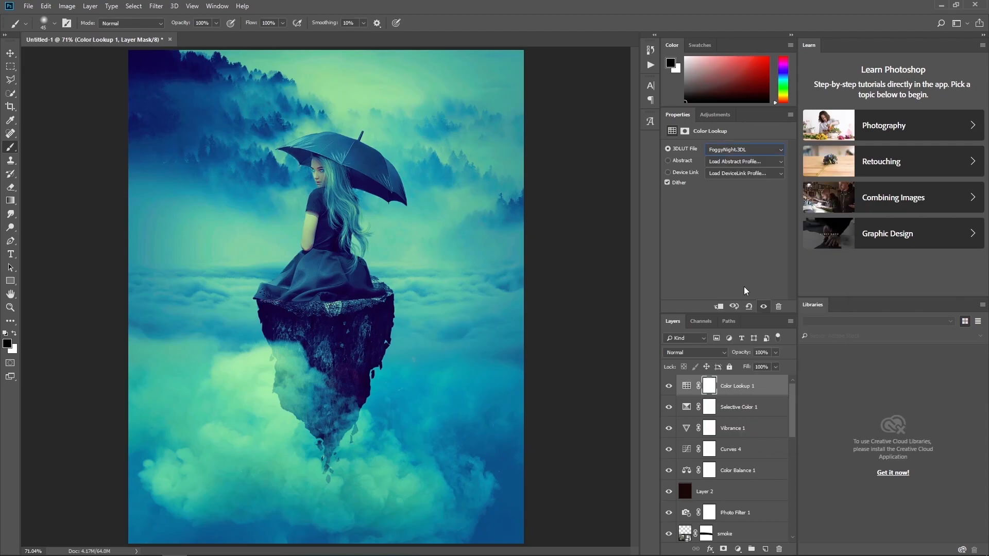
Set the Color Lookup layer to Lighten blend mode with 47 % fill and compare the image with and without it.
left_click(685, 353)
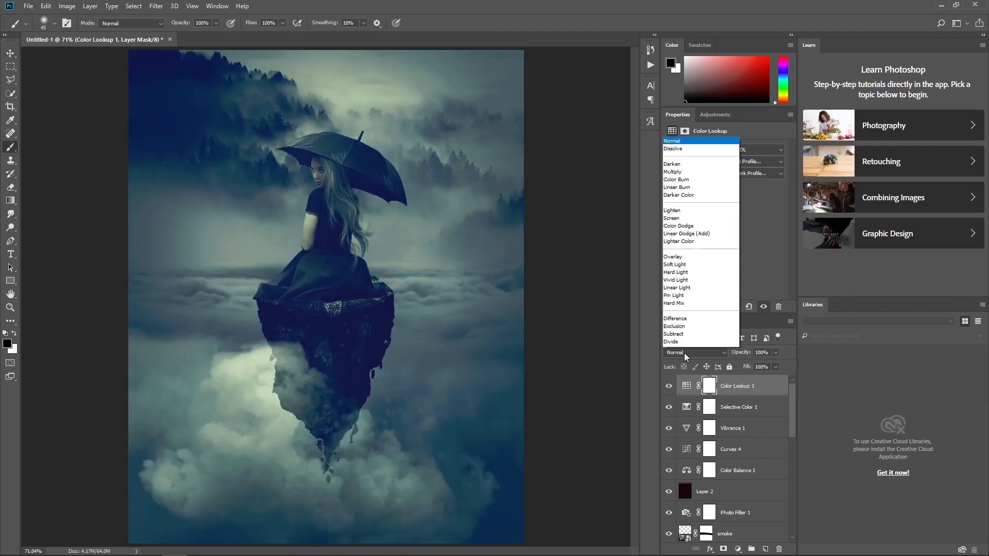
left_click(686, 178)
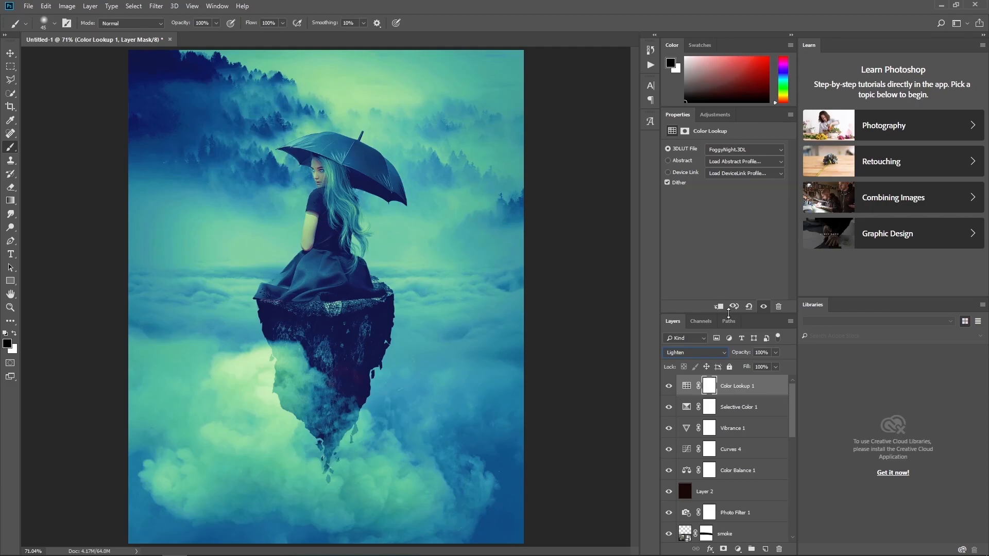
left_click(765, 367)
type("47")
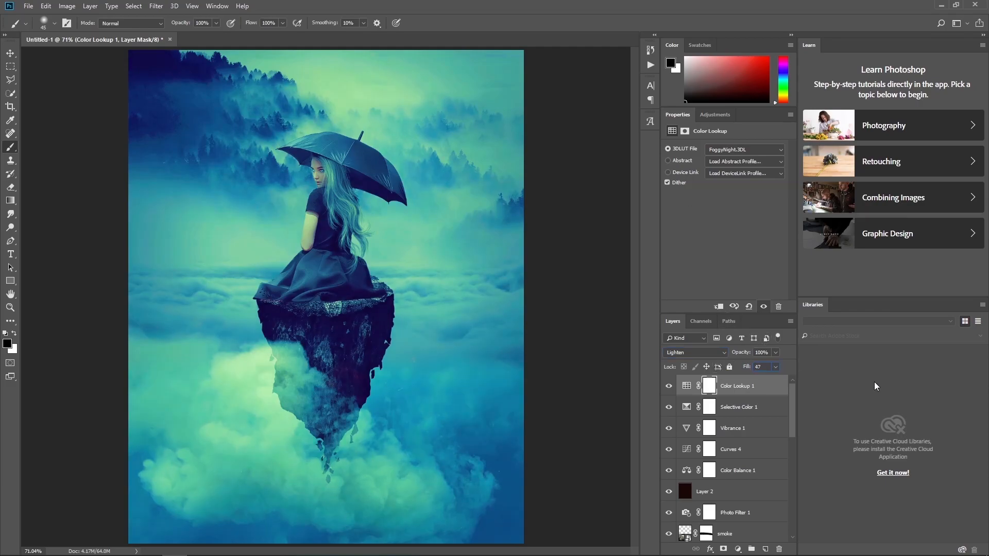
left_click(669, 386)
left_click(669, 385)
Mask the Color Lookup effect out around the woman with one dab of an 800 px soft black brush.
left_click(714, 386)
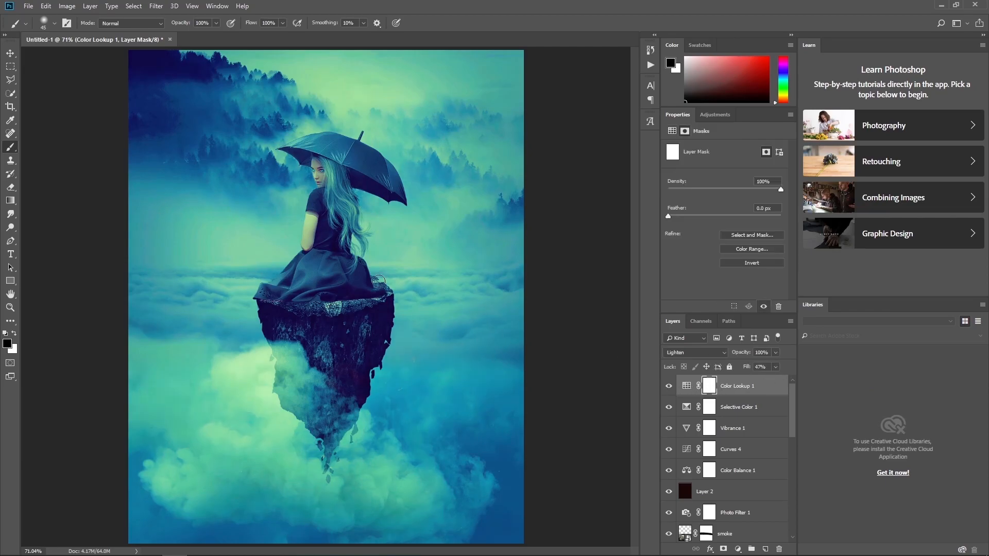
key("bracketright")
key("bracketright")
key("bracketright")
key("bracketright")
key("bracketright")
key("bracketright")
key("bracketright")
key("bracketright")
key("bracketright")
key("bracketright")
key("bracketright")
key("bracketright")
key("bracketright")
key("bracketright")
key("bracketright")
key("bracketright")
key("bracketright")
left_click(342, 223)
Add a Gradient Map adjustment above the Color Lookup and open its gradient for editing.
left_click(737, 549)
left_click(757, 531)
left_click(714, 151)
Try different toning presets on the gradient map, including Sepia 5, Sepia Midtones, Sepia 4 and Blue 2.
left_click(791, 147)
left_click(808, 147)
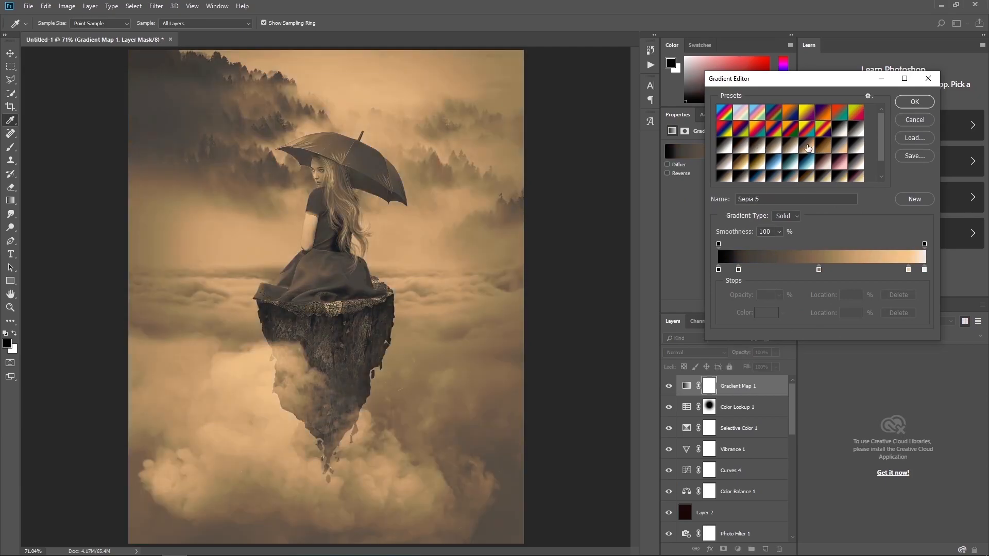
left_click(824, 147)
left_click(744, 149)
left_click(726, 163)
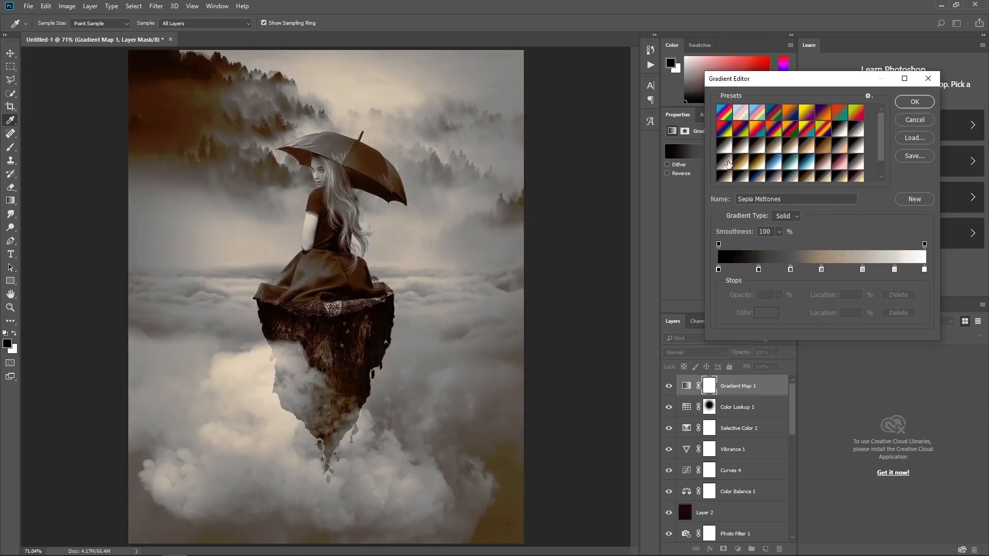
left_click(742, 163)
left_click(759, 164)
left_click(778, 165)
left_click(841, 131)
left_click(856, 131)
left_click(856, 146)
left_click(840, 148)
left_click(825, 148)
left_click(810, 148)
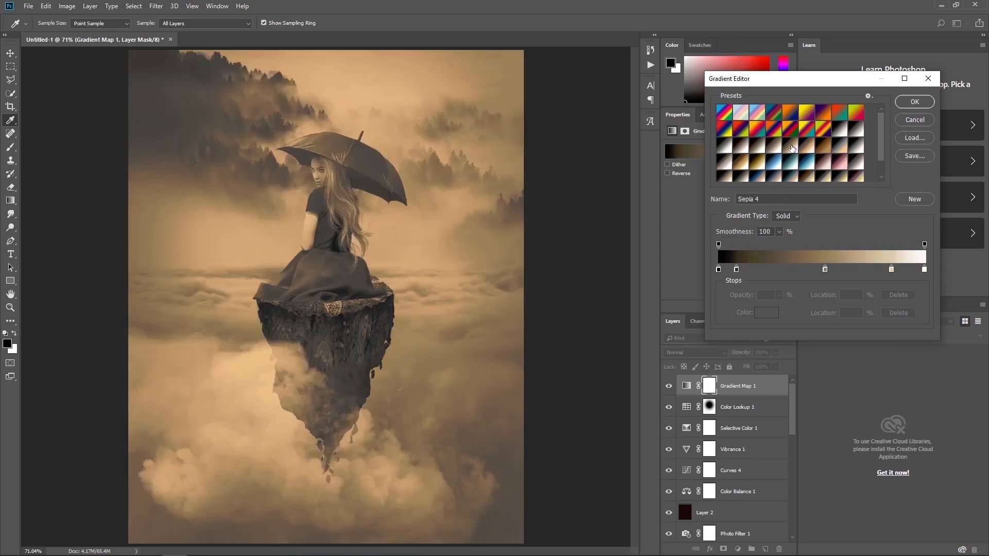
left_click(792, 149)
left_click(744, 148)
left_click(724, 164)
left_click(740, 164)
left_click(757, 164)
left_click(777, 164)
left_click(793, 166)
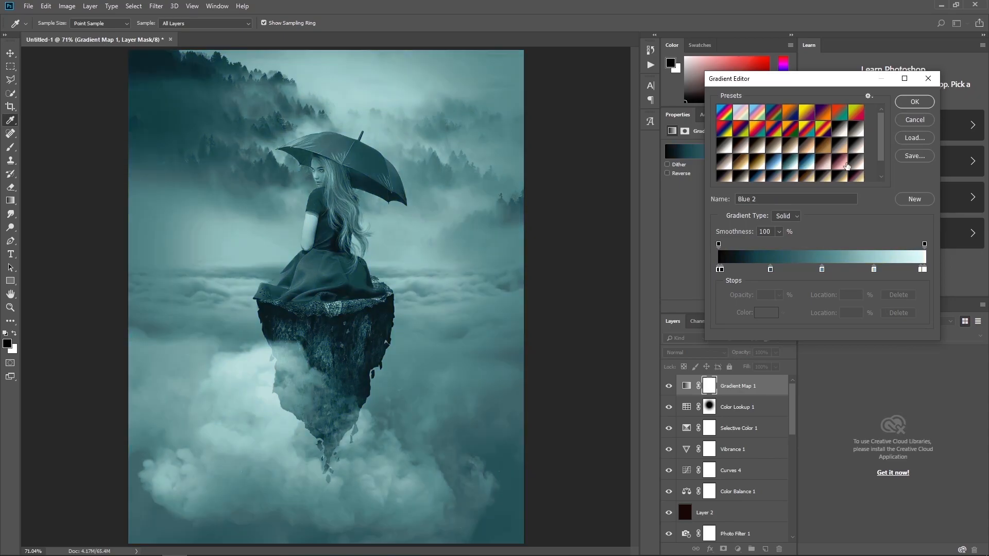
Apply the Gold-Sepia gradient preset to the Gradient Map adjustment.
scroll(824, 169, "down", 1)
left_click(728, 173)
left_click(744, 174)
left_click(777, 174)
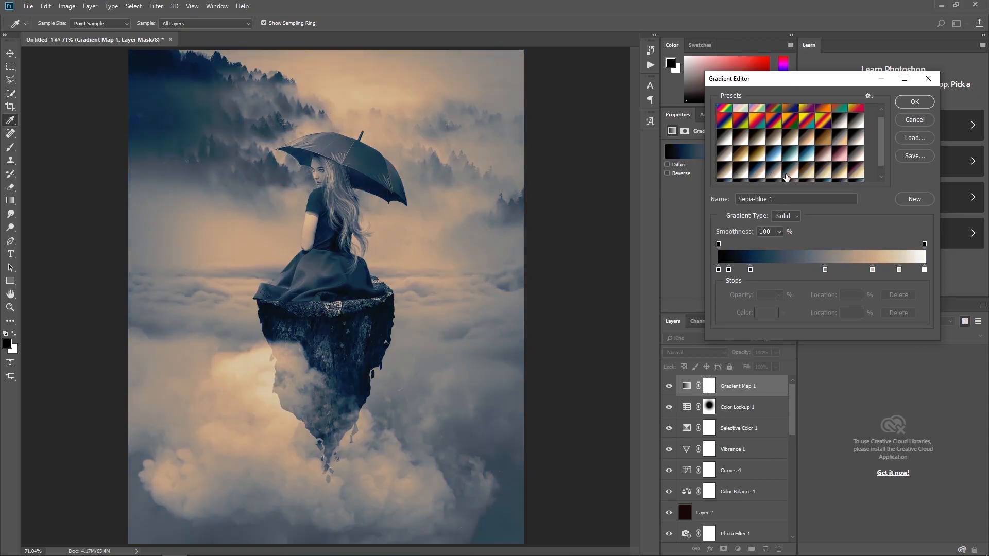
left_click(804, 174)
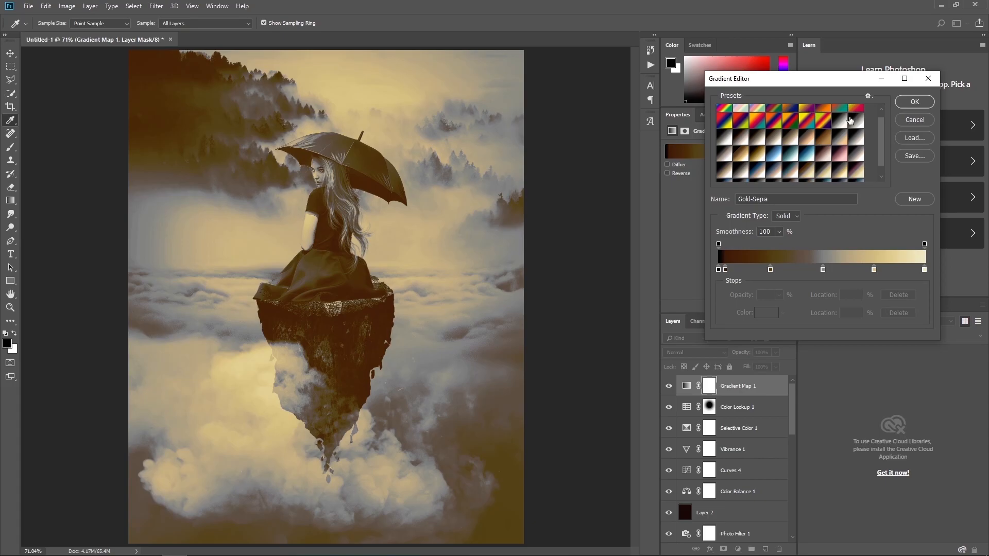
left_click(915, 102)
Set the Gradient Map layer to Soft Light blend mode with 20 % fill.
left_click(718, 353)
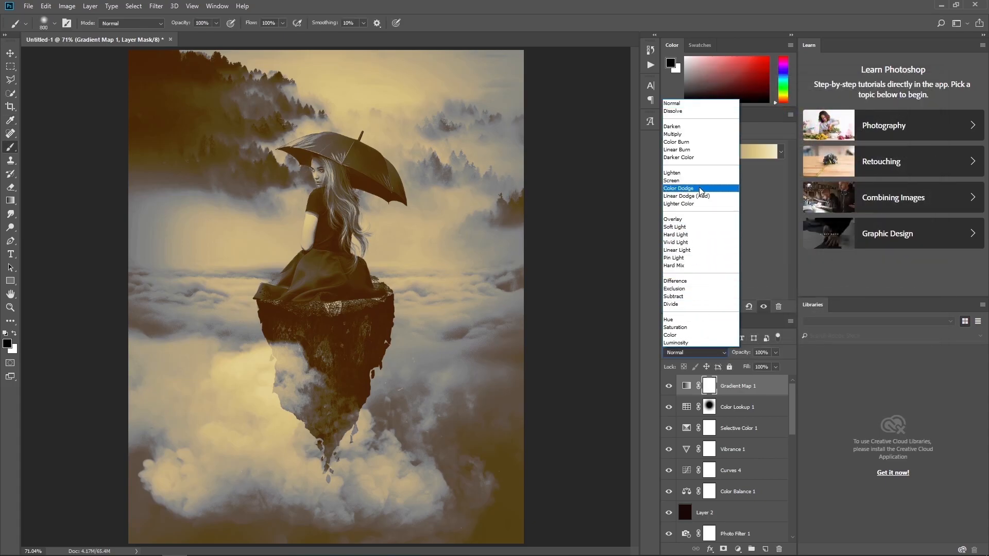
left_click(686, 227)
left_click(762, 366)
type("20")
key("Return")
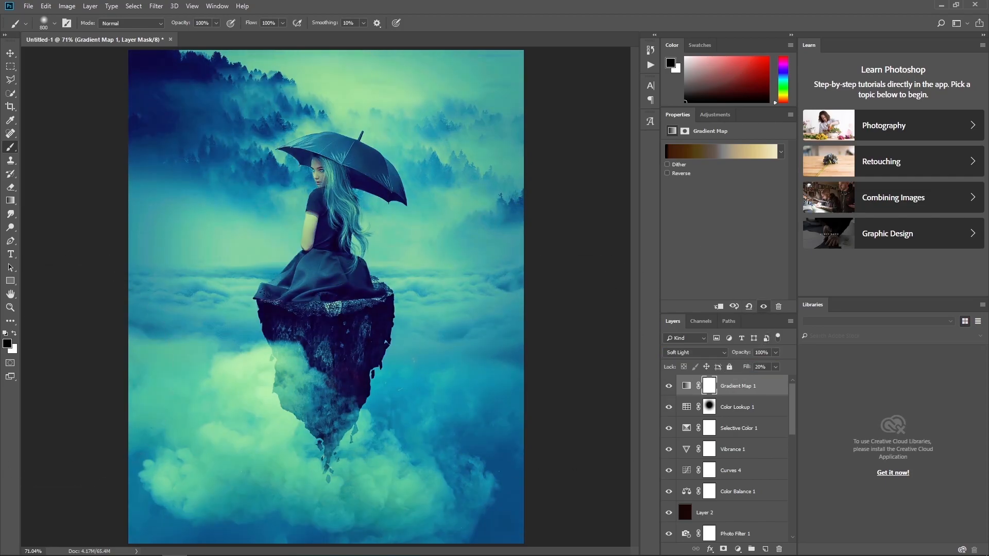
Examine the color values of each color stop in the gradient map's gradient, leaving them unaltered.
left_click(721, 152)
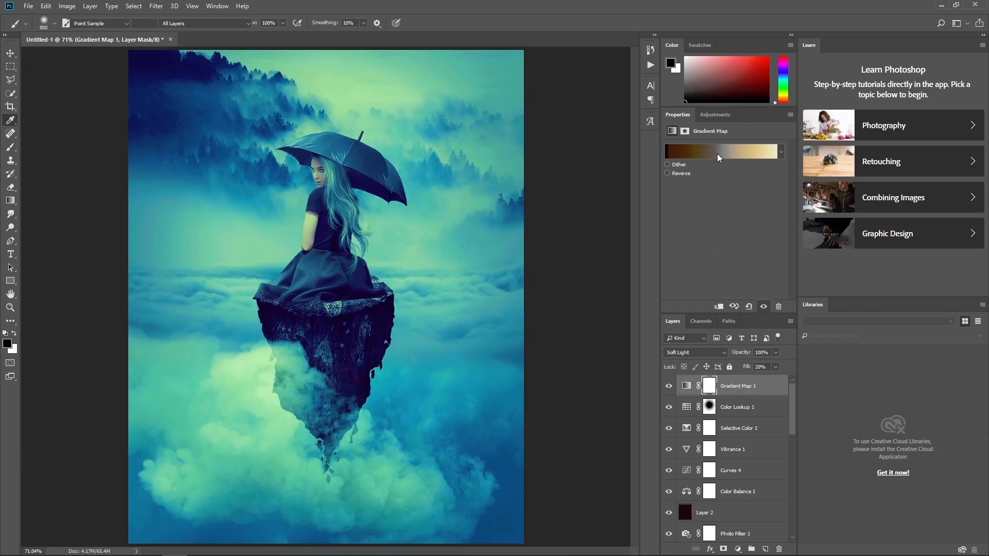
left_click(919, 122)
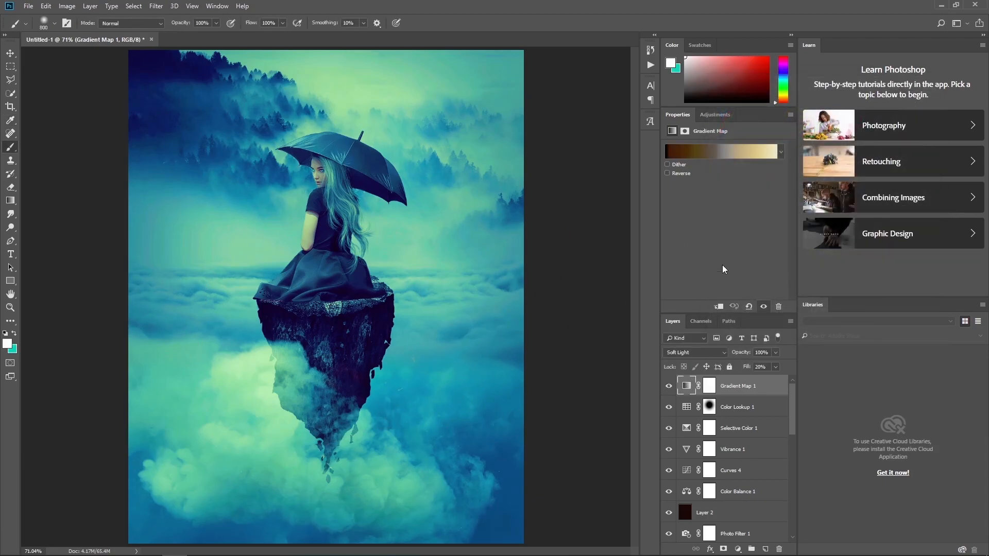
left_click(720, 153)
left_click(719, 271)
left_click(766, 314)
left_click(938, 66)
left_click(725, 270)
left_click(766, 312)
left_click(937, 66)
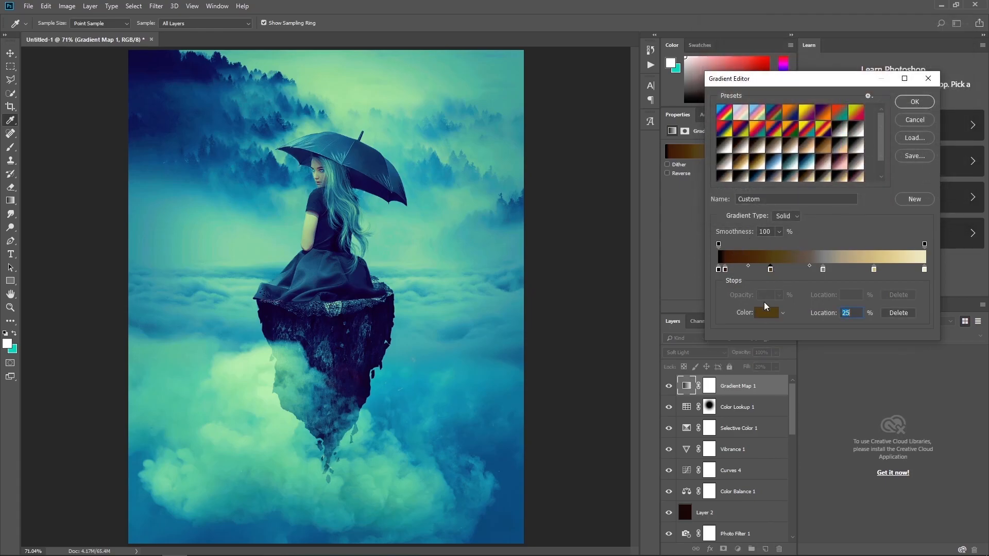
left_click(765, 312)
left_click(938, 66)
left_click(823, 270)
left_click(765, 313)
left_click(937, 66)
left_click(874, 271)
left_click(765, 313)
left_click(940, 67)
left_click(924, 269)
left_click(766, 313)
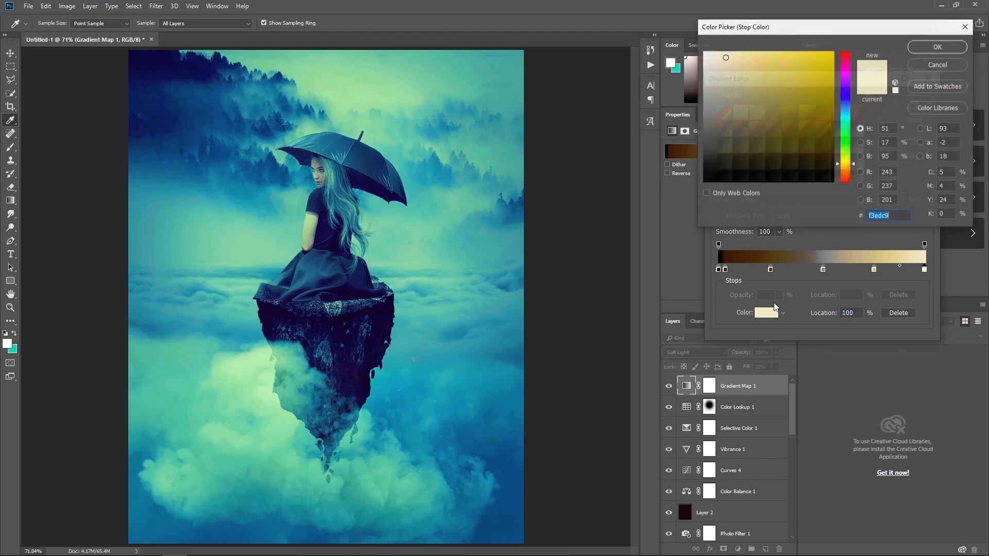
left_click(938, 66)
left_click(915, 102)
key("b")
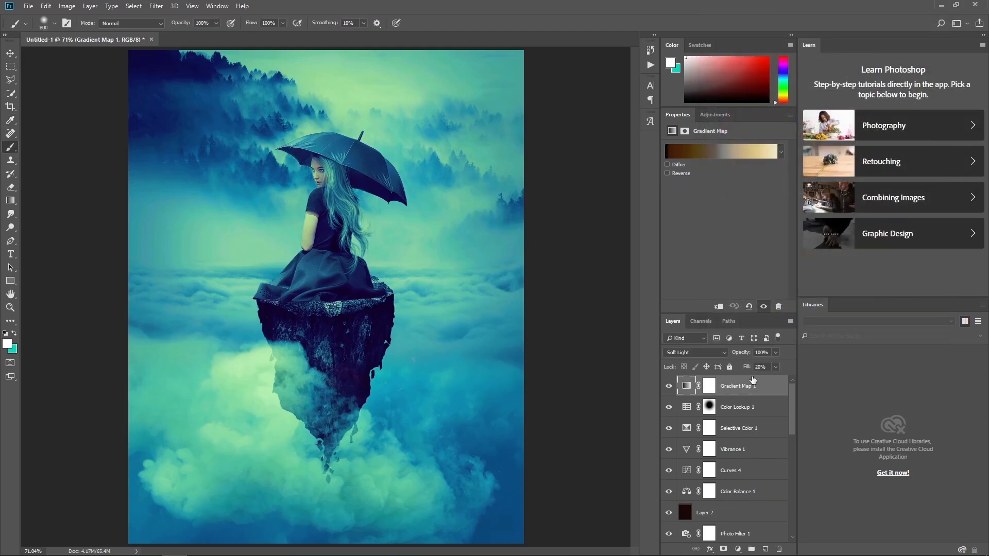
Stamp all visible layers into a new layer on top and convert it to a smart object.
key("ctrl+alt+shift+e")
right_click(737, 390)
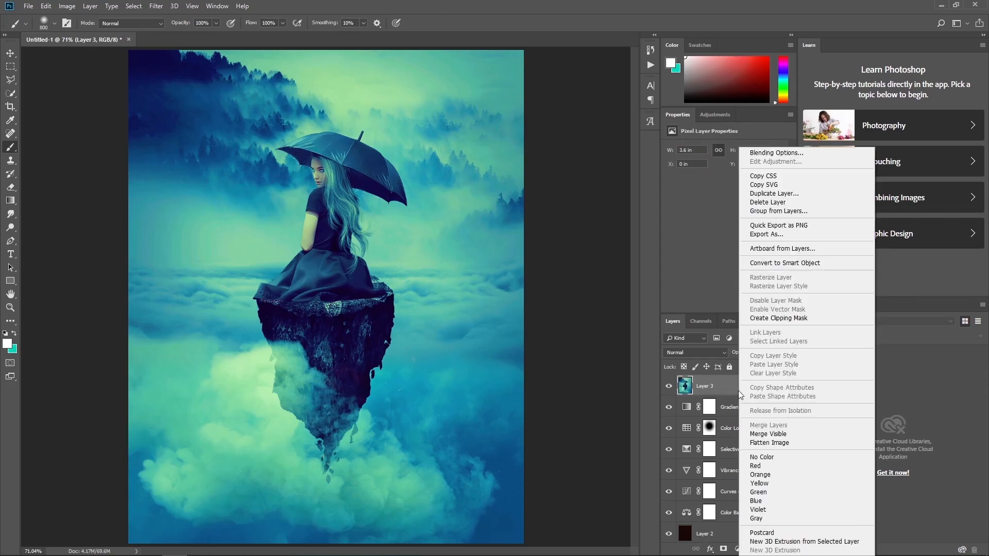
left_click(773, 265)
Apply a High Pass filter to the stamped smart object and set its blend mode to Hard Light.
left_click(157, 7)
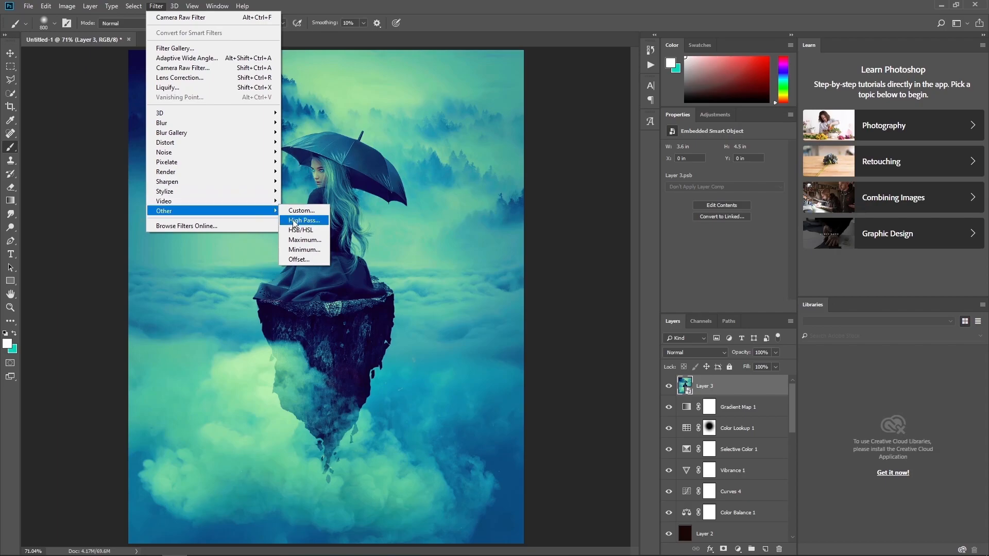
left_click(294, 222)
left_click(541, 139)
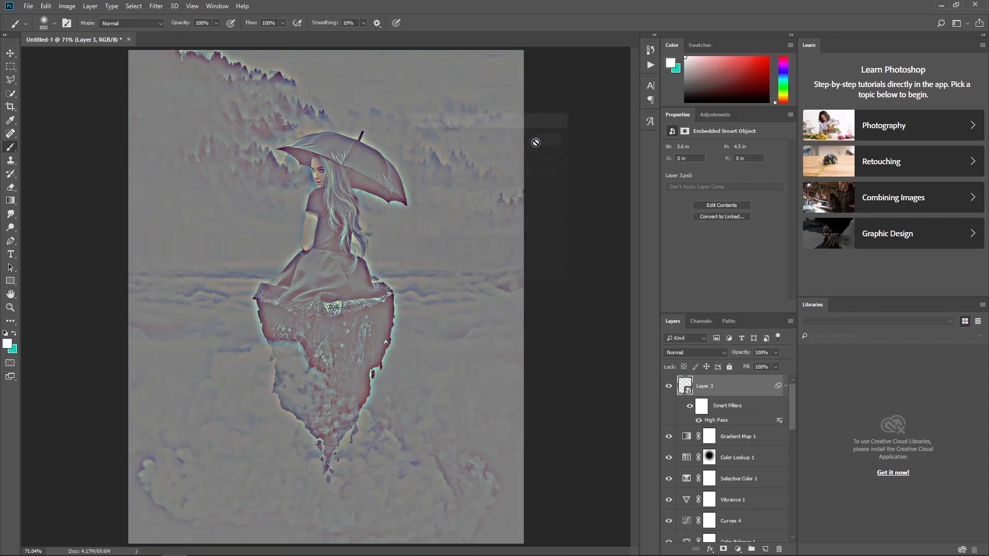
left_click(694, 354)
left_click(690, 238)
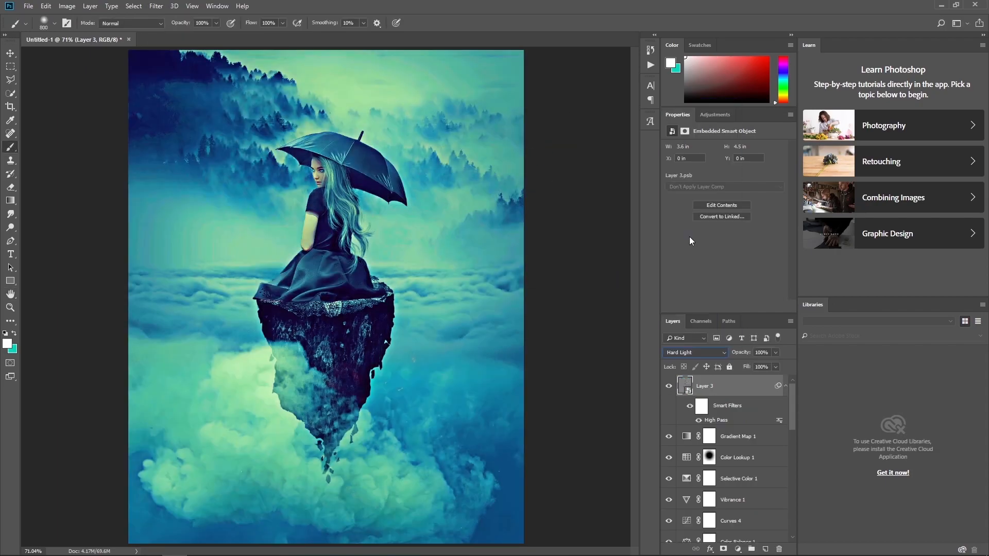
Set the High Pass layer's fill to 83 % and compare the image with and without the sharpening.
left_click(761, 367)
type("95")
left_click(775, 368)
left_click(827, 379)
left_click(672, 387)
left_click(670, 387)
left_click(670, 386)
left_click(670, 387)
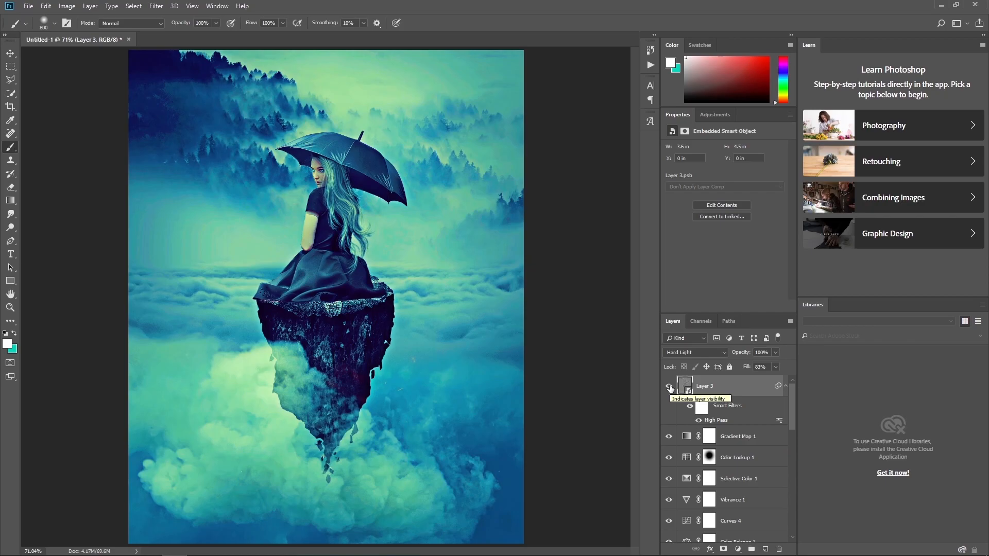